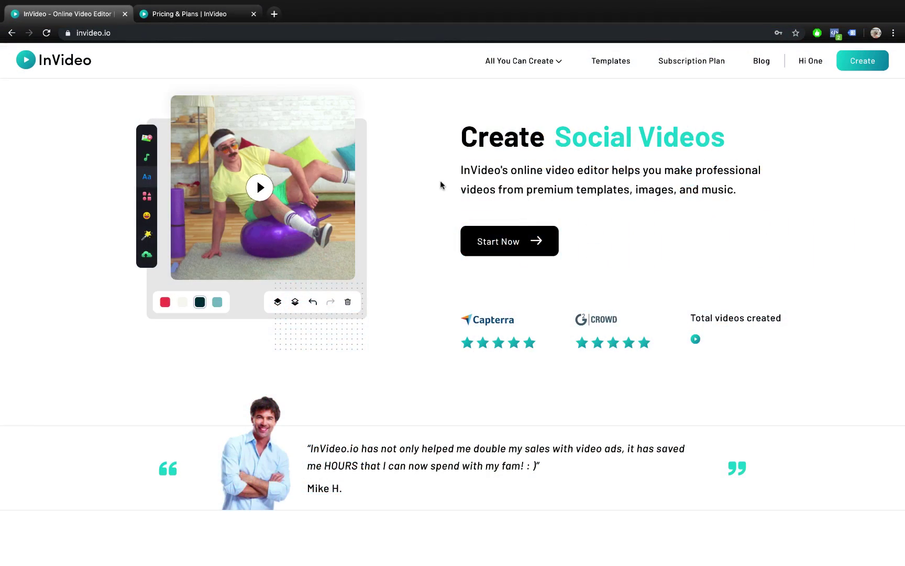
- Look over the InVideo home page and open the full collection of templates
scroll(438, 182, "down", 1)
scroll(434, 180, "down", 5)
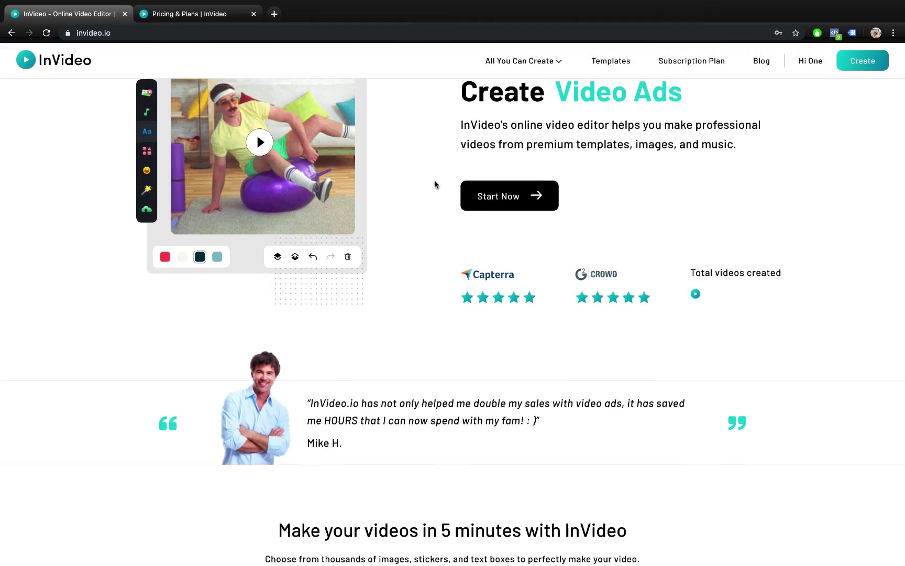
scroll(434, 180, "down", 6)
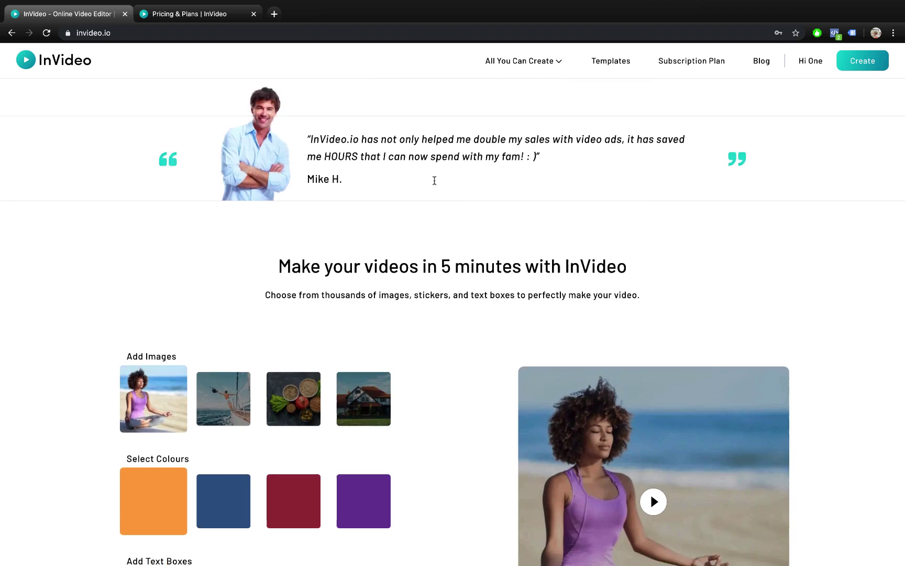
scroll(433, 181, "down", 9)
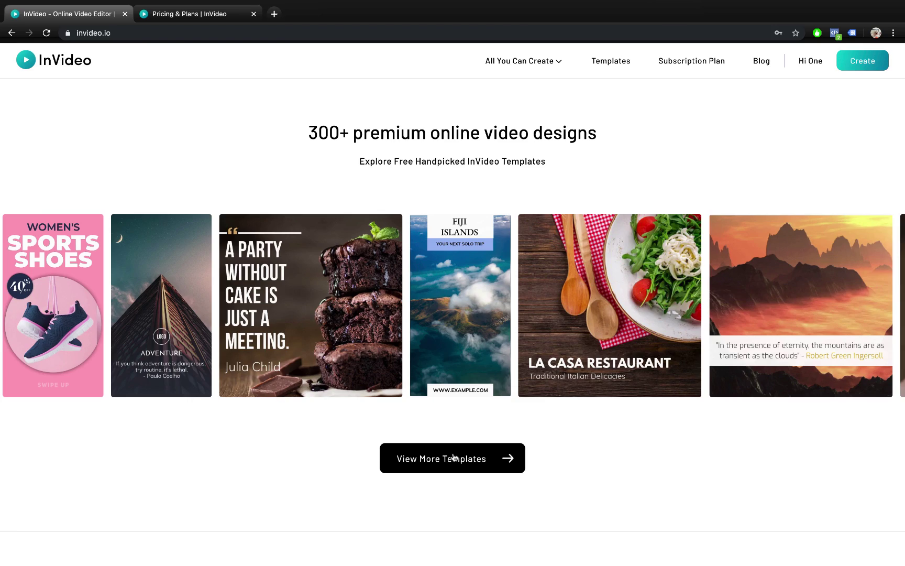
left_click(454, 460)
scroll(453, 309, "down", 10)
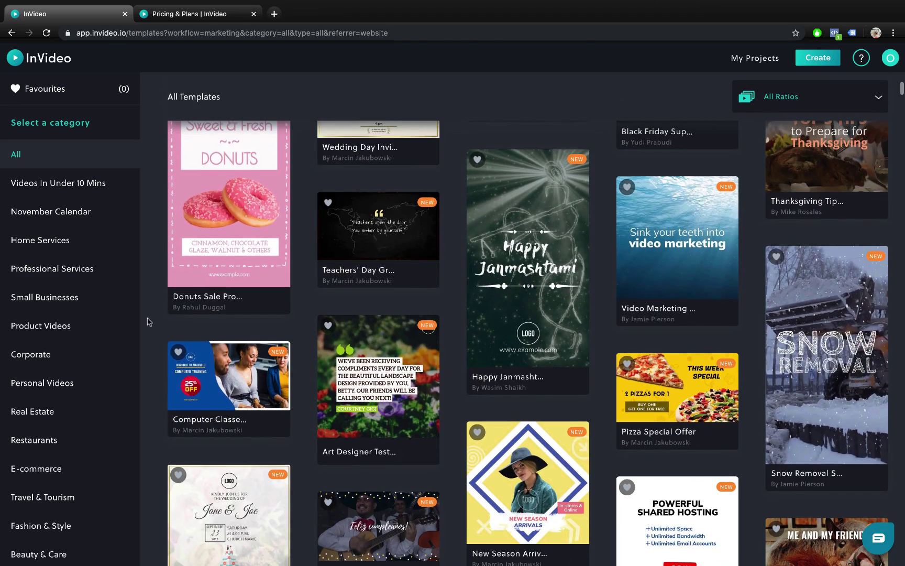
- Show the Product Videos templates and look through the remaining template categories
left_click(59, 327)
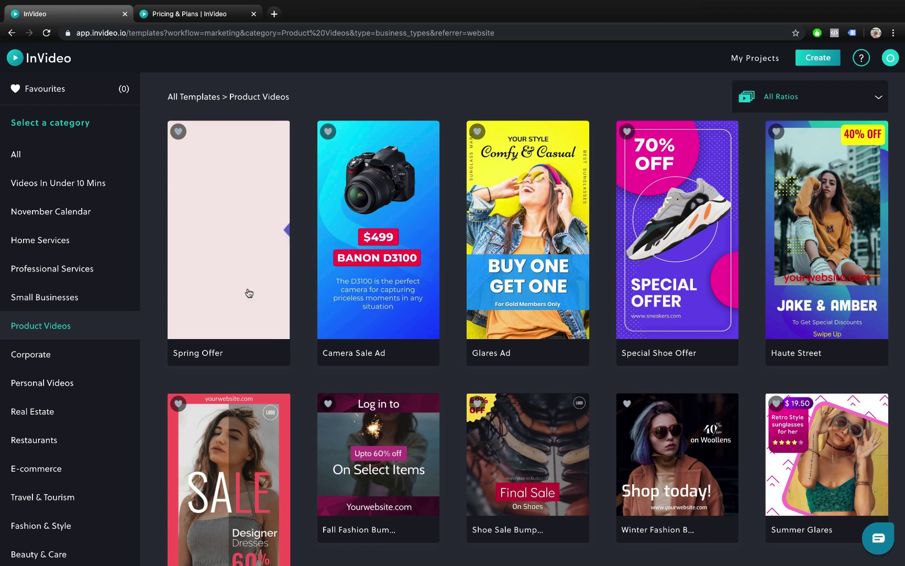
scroll(88, 365, "down", 8)
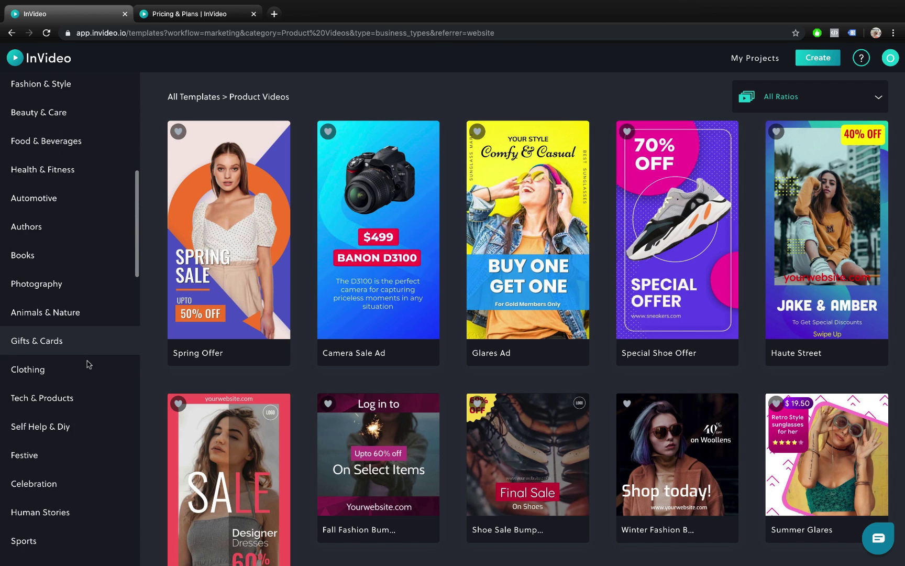
scroll(88, 365, "down", 15)
scroll(88, 365, "down", 13)
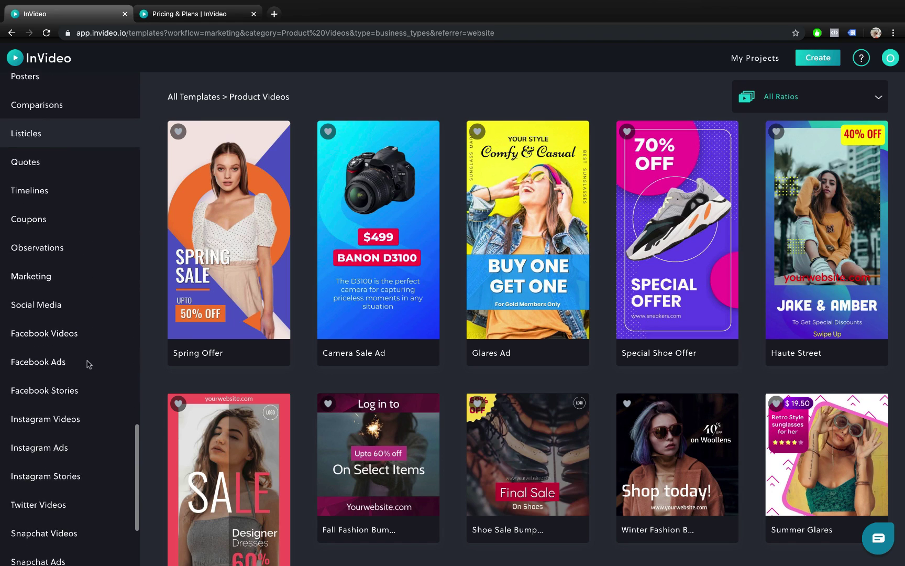
- Browse the Social Media templates and switch to the Youtube Videos category
left_click(42, 289)
scroll(450, 331, "down", 3)
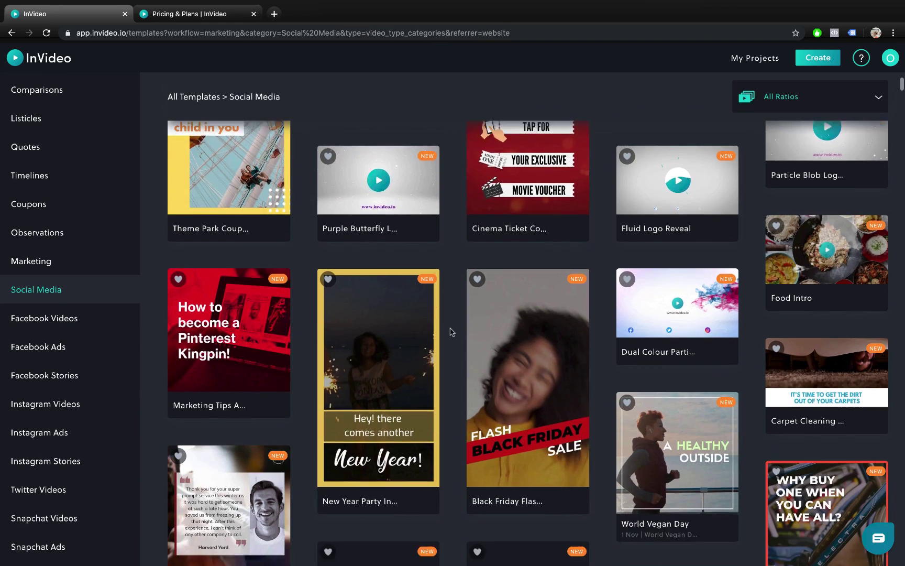
scroll(450, 331, "down", 3)
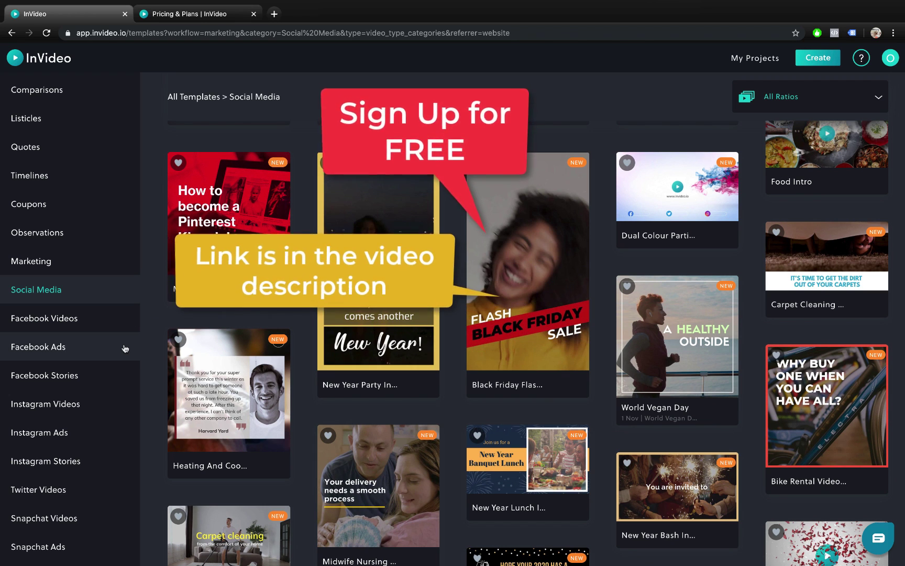
scroll(125, 348, "down", 3)
left_click(76, 438)
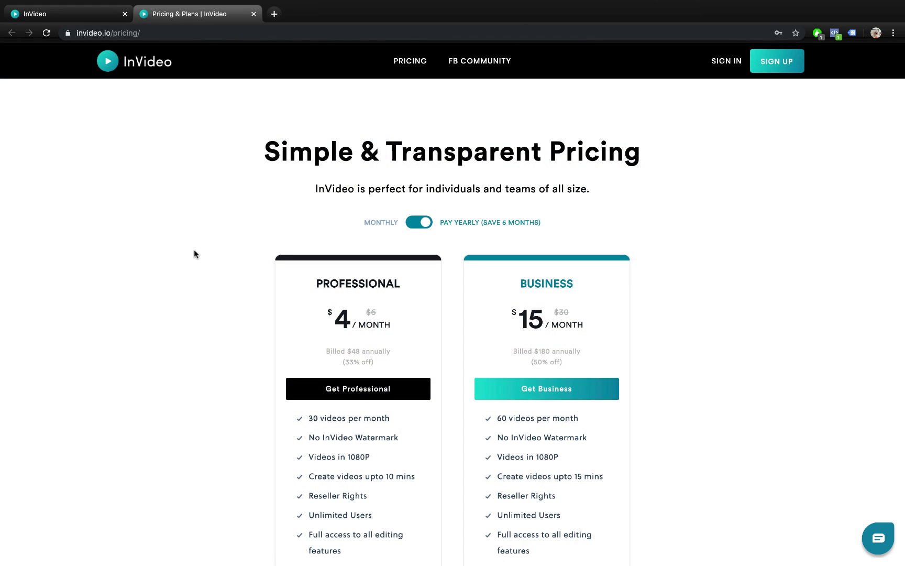
- Review the features and prices of the Professional and Business plans on the pricing page
scroll(193, 250, "down", 2)
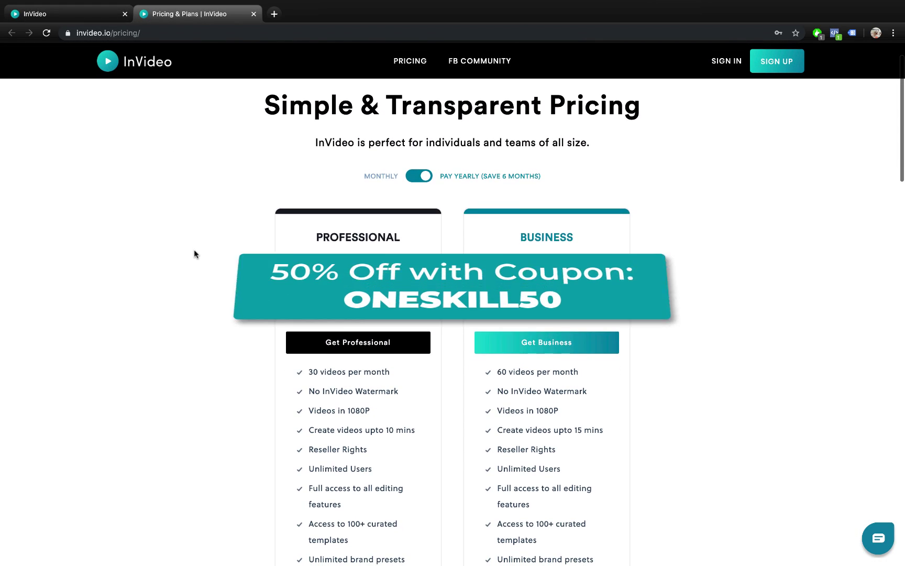
scroll(194, 254, "down", 5)
scroll(194, 254, "down", 7)
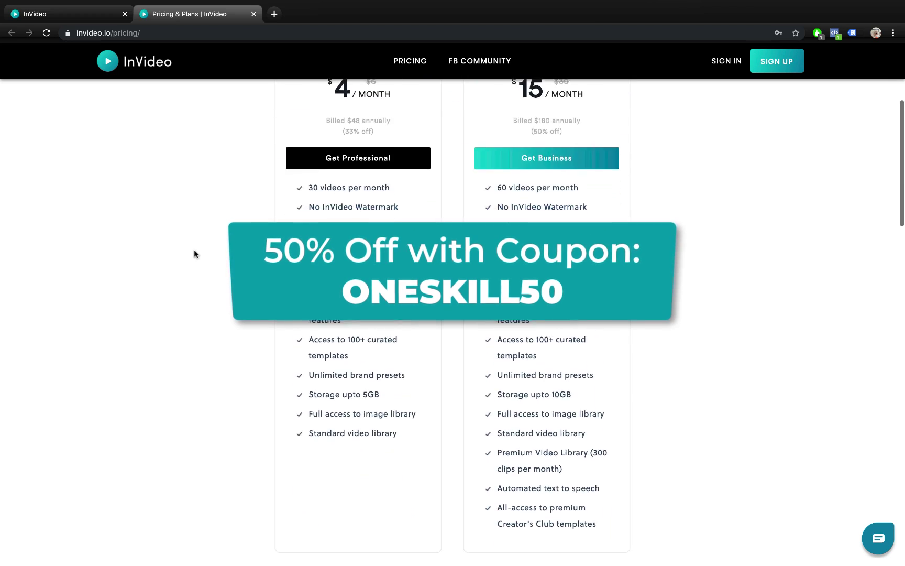
scroll(194, 254, "up", 2)
scroll(194, 254, "up", 12)
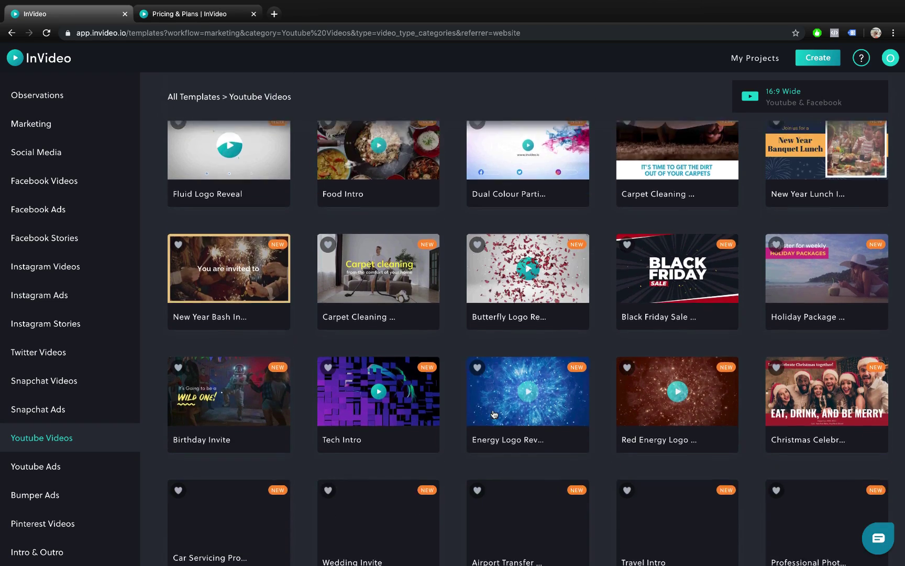
- Preview the Red Energy Logo Reveal template from the Youtube Videos category, check the similar templates and return to the template collection
scroll(493, 414, "down", 3)
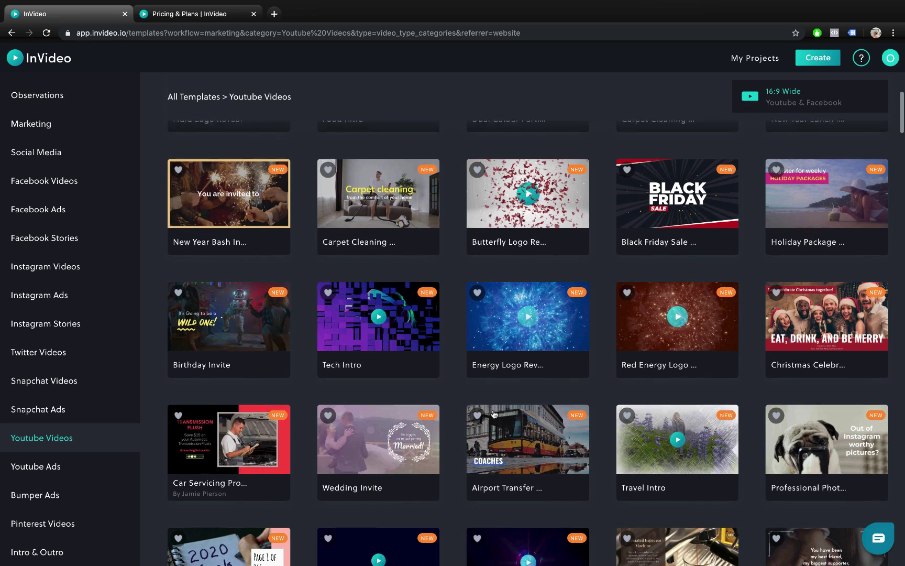
left_click(649, 329)
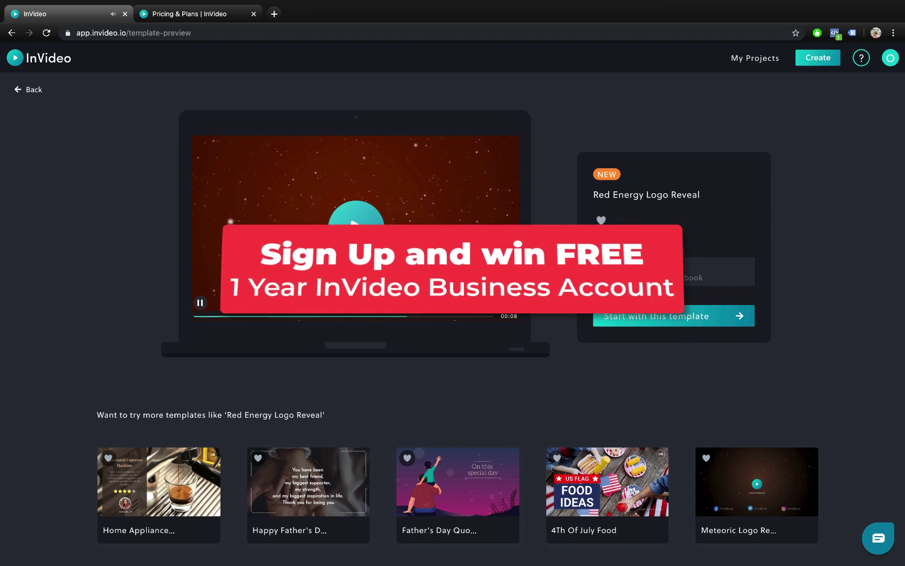
scroll(452, 315, "down", 5)
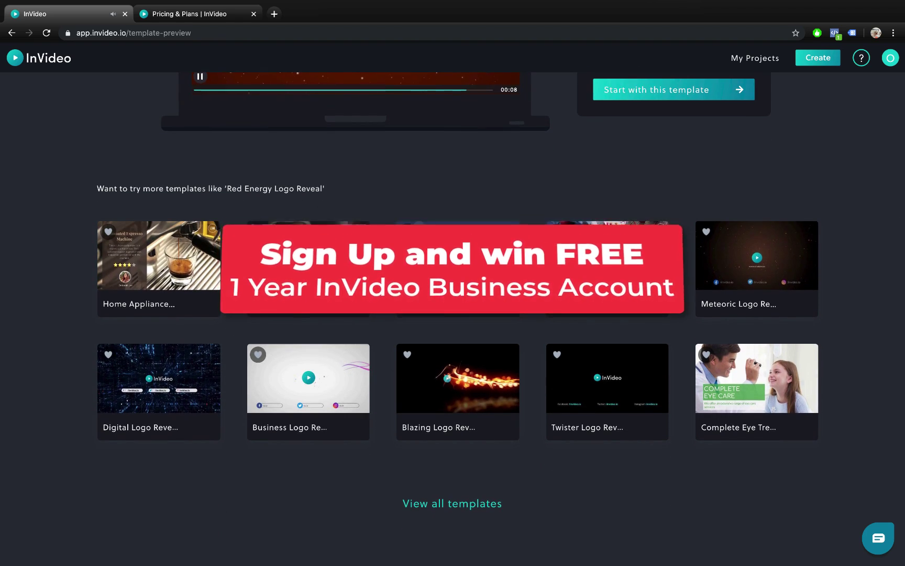
scroll(257, 208, "up", 2)
scroll(257, 208, "up", 4)
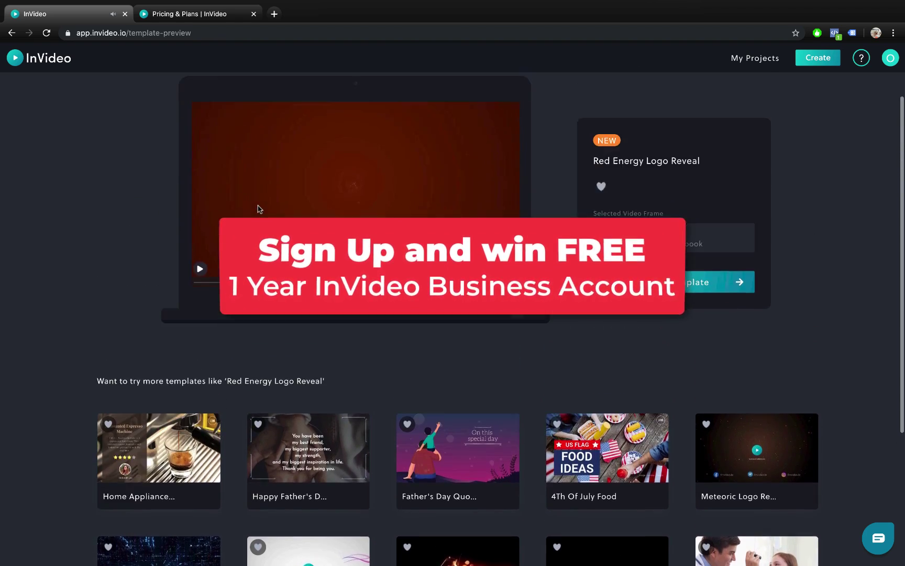
left_click(26, 91)
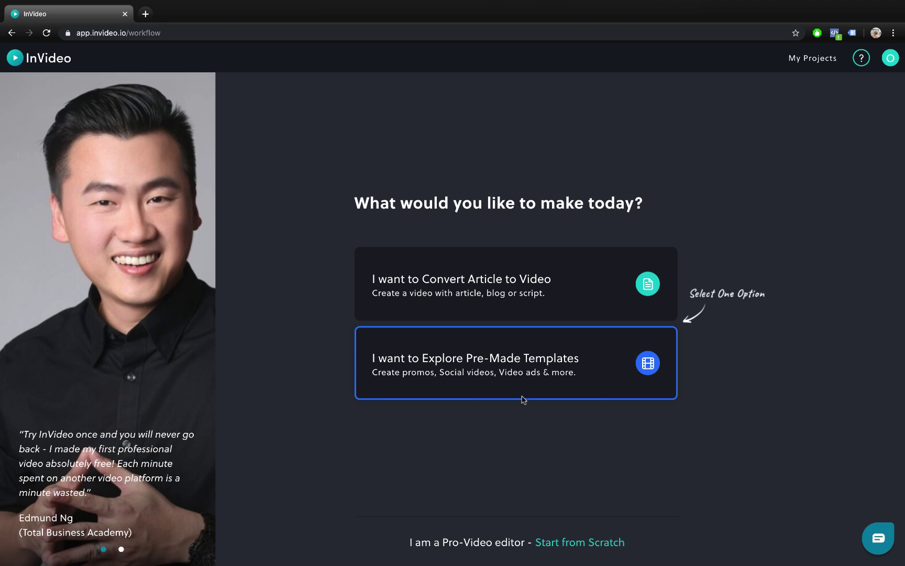
- Start a new project from scratch in the 16:9 dimension for YouTube & Facebook
left_click(570, 542)
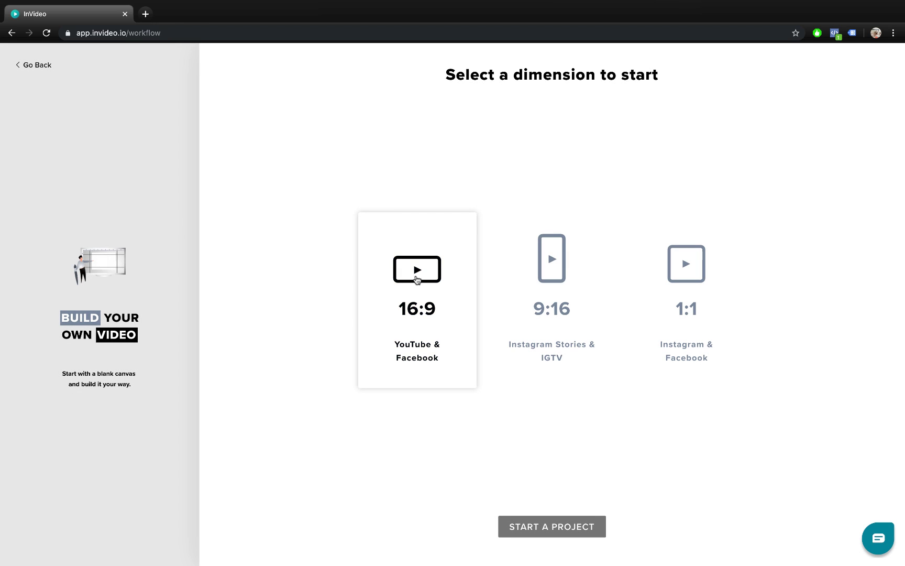
left_click(417, 279)
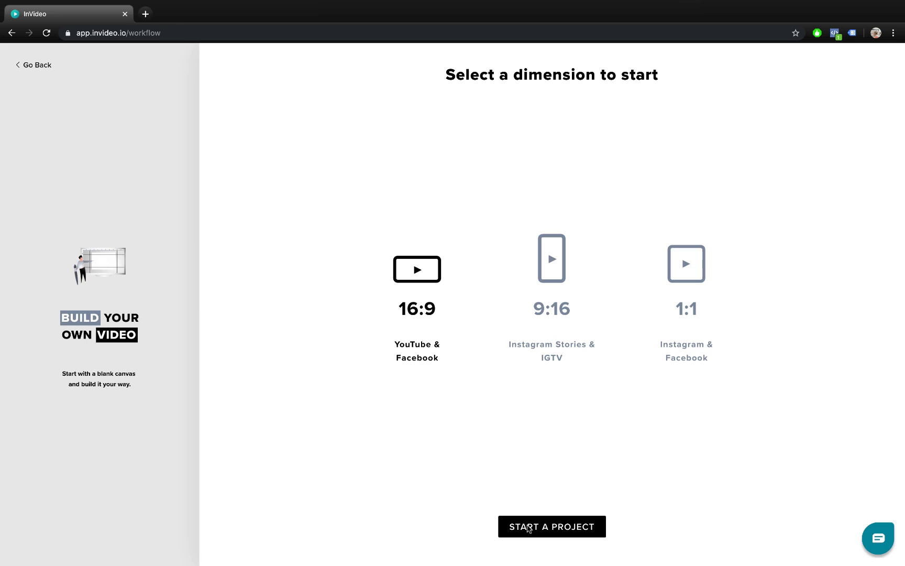
left_click(528, 527)
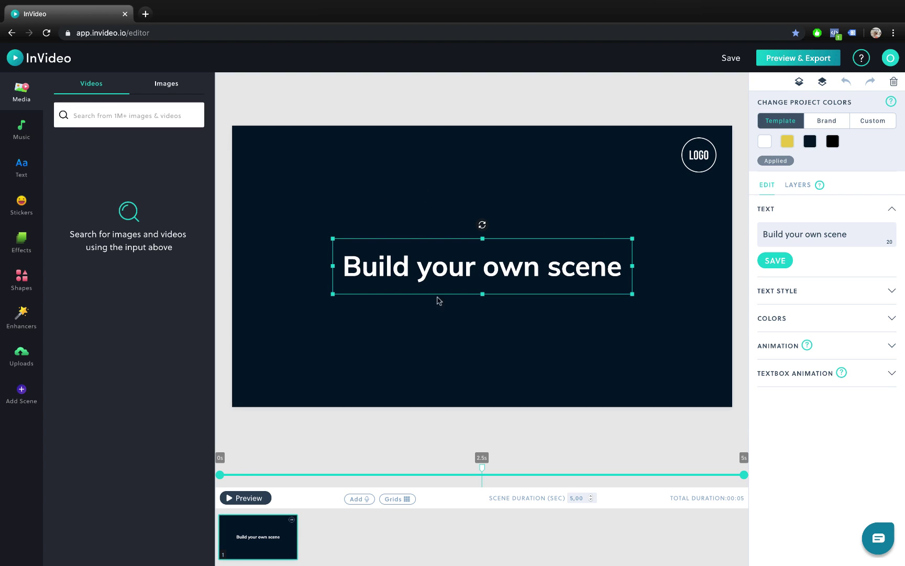
- Look through the editor's music, text, stickers and effects libraries
left_click(20, 136)
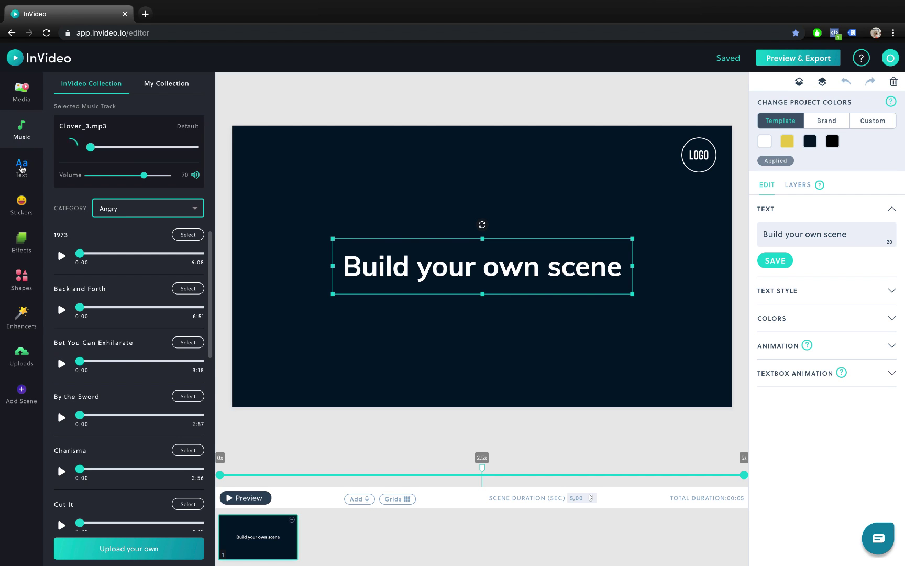
left_click(22, 169)
left_click(21, 207)
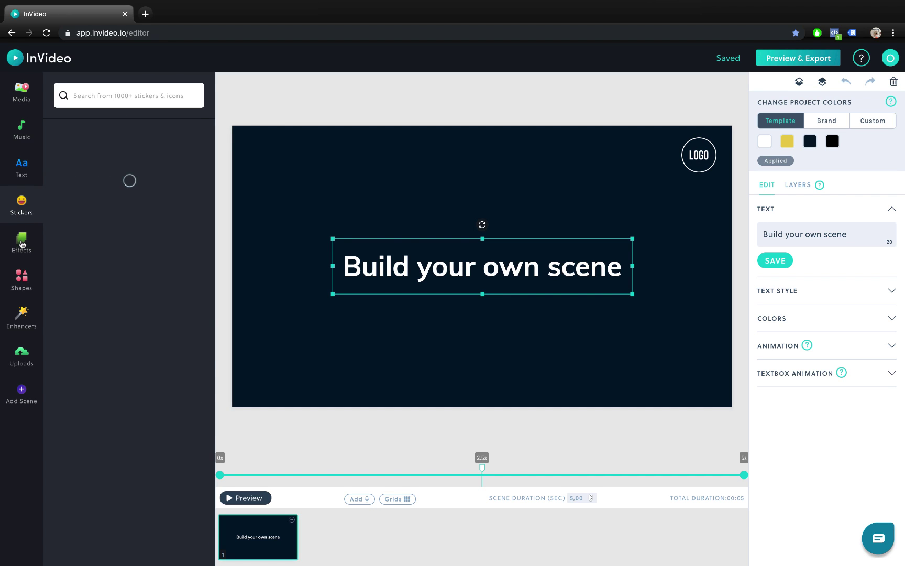
left_click(22, 247)
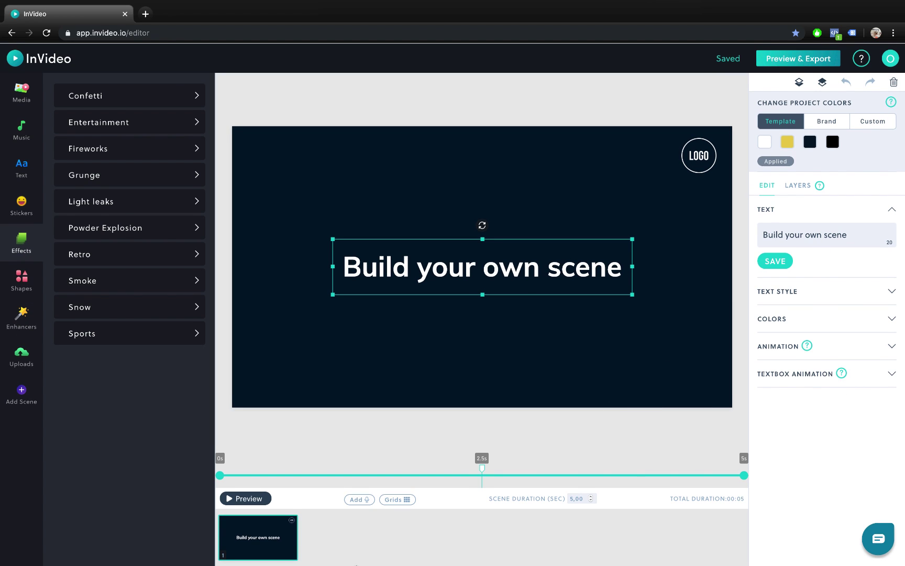
- Show the scene's layers and select the logo layer and the "Build your own scene" text layer in turn
left_click(800, 187)
left_click(795, 210)
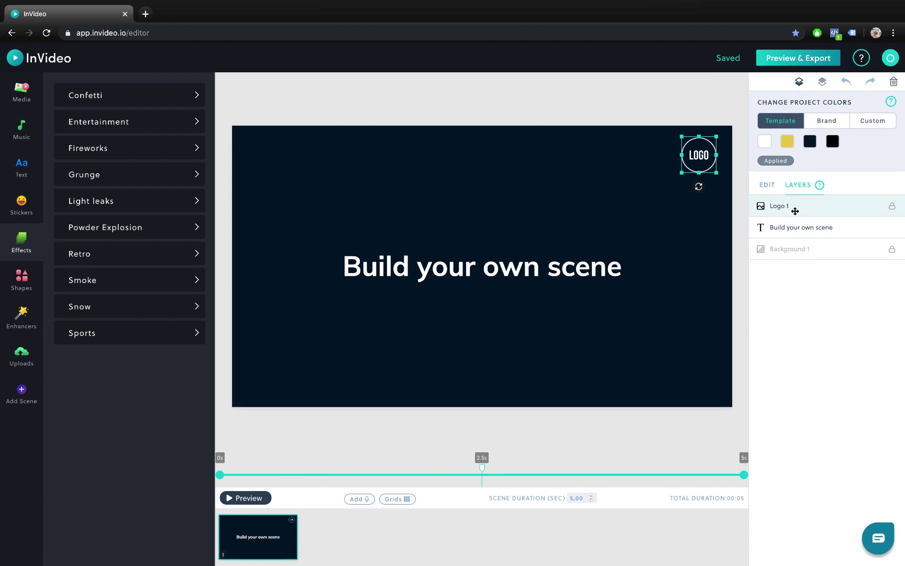
left_click(773, 230)
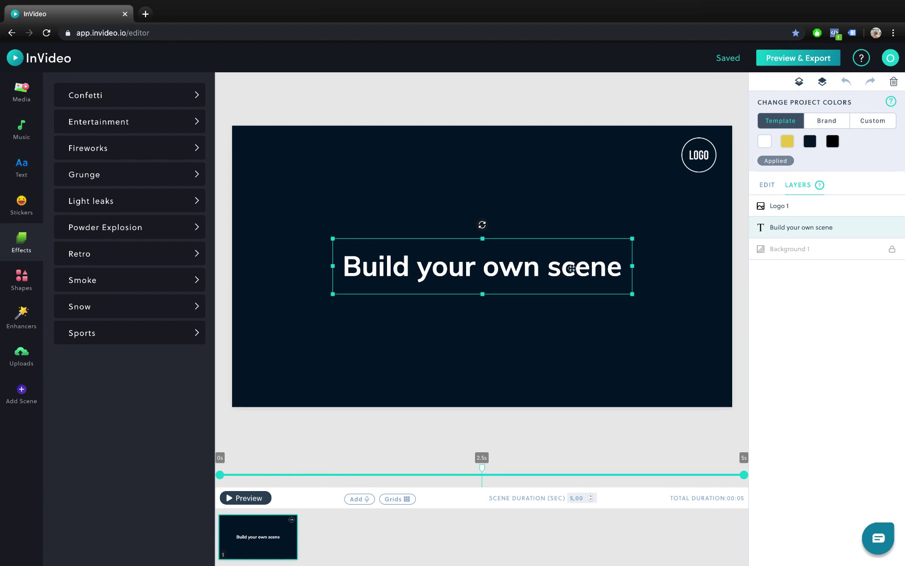
- Unlock the background layer and try moving it on the canvas, undo the move and lock the layer again
left_click(891, 250)
left_click_drag(671, 226, 620, 256)
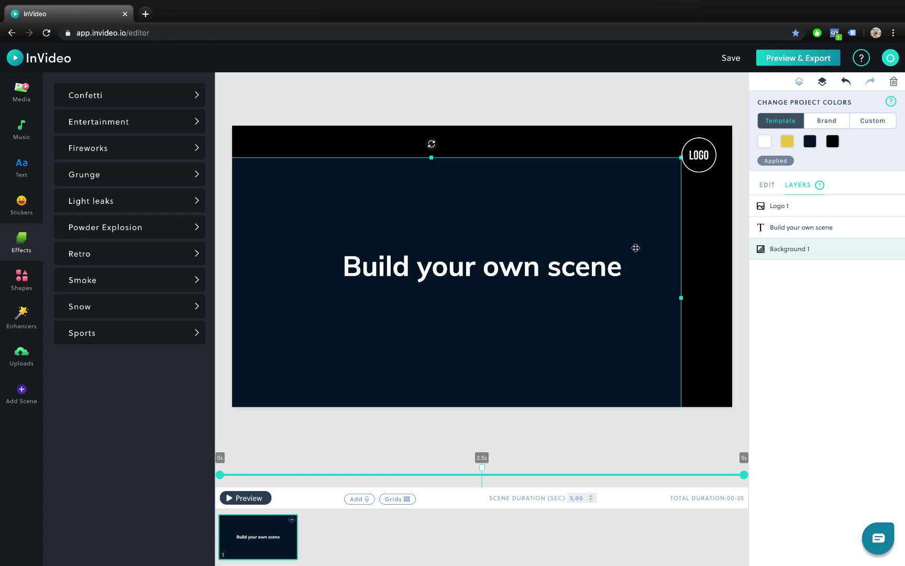
key("ctrl+z")
left_click(891, 250)
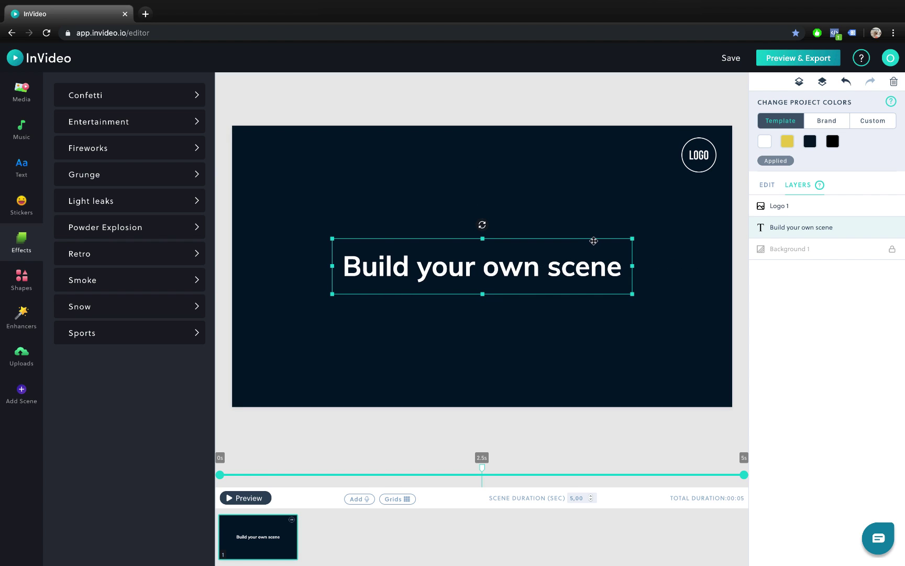
- Delete the "Build your own scene" text and the logo from the scene
key("Delete")
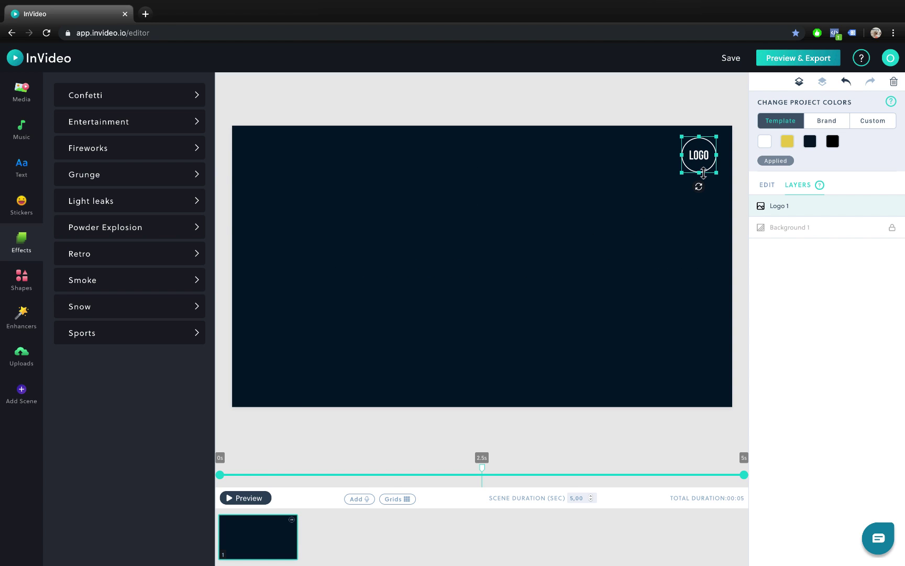
key("Delete")
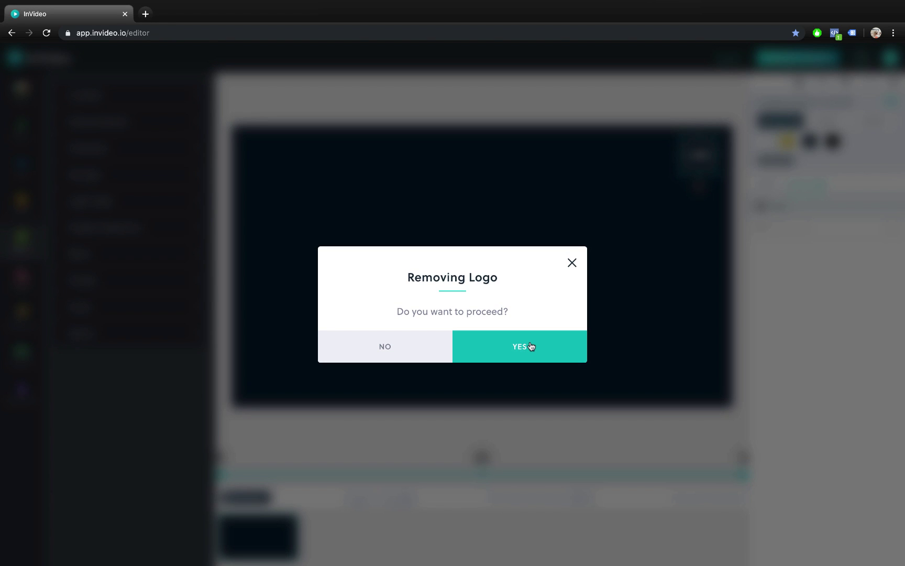
left_click(530, 346)
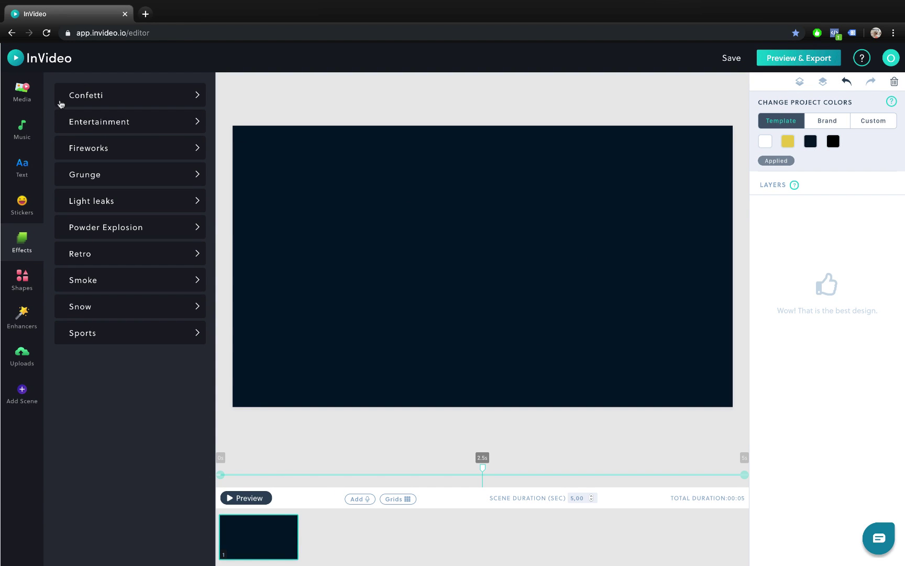
- Search the stock videos for "thailand" and look through the clips
left_click(24, 93)
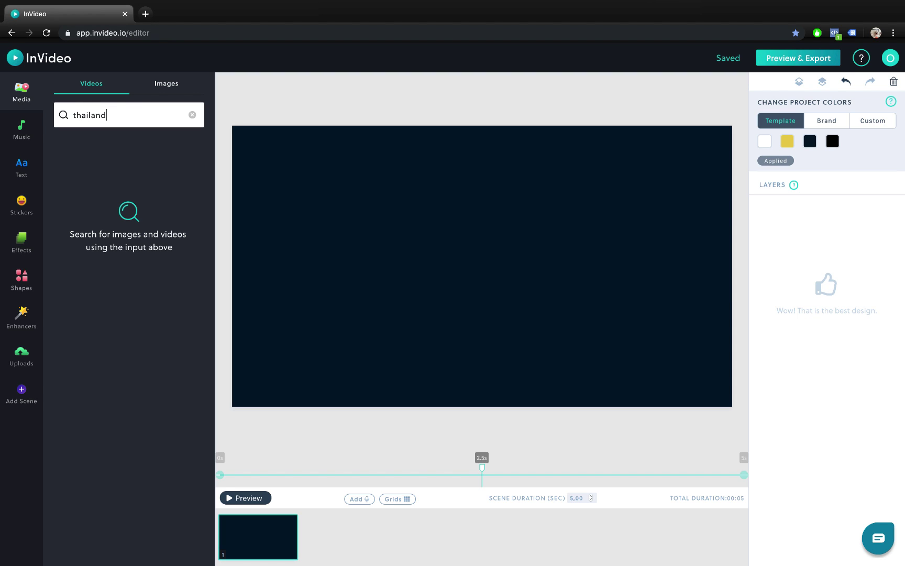
key("Return")
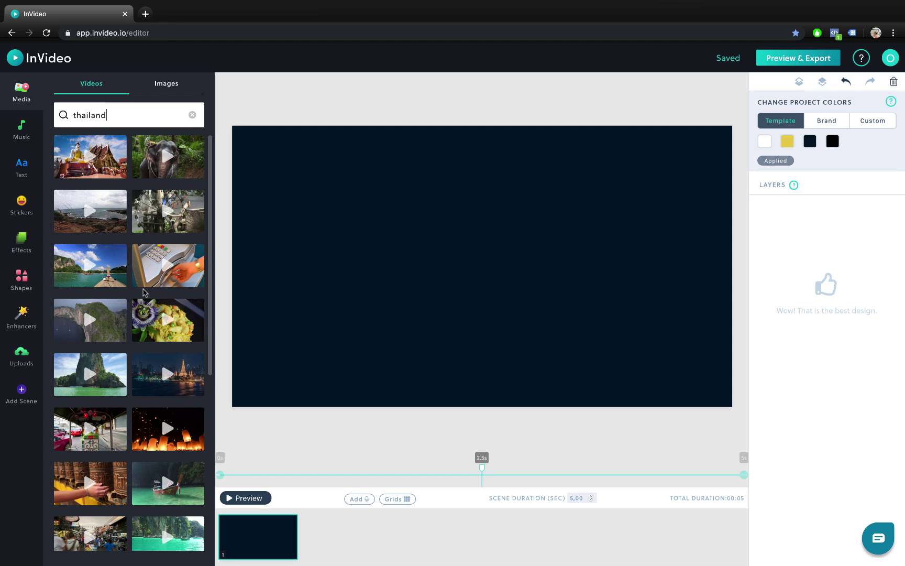
scroll(163, 264, "down", 2)
scroll(164, 263, "up", 2)
scroll(164, 264, "down", 1)
scroll(163, 264, "down", 3)
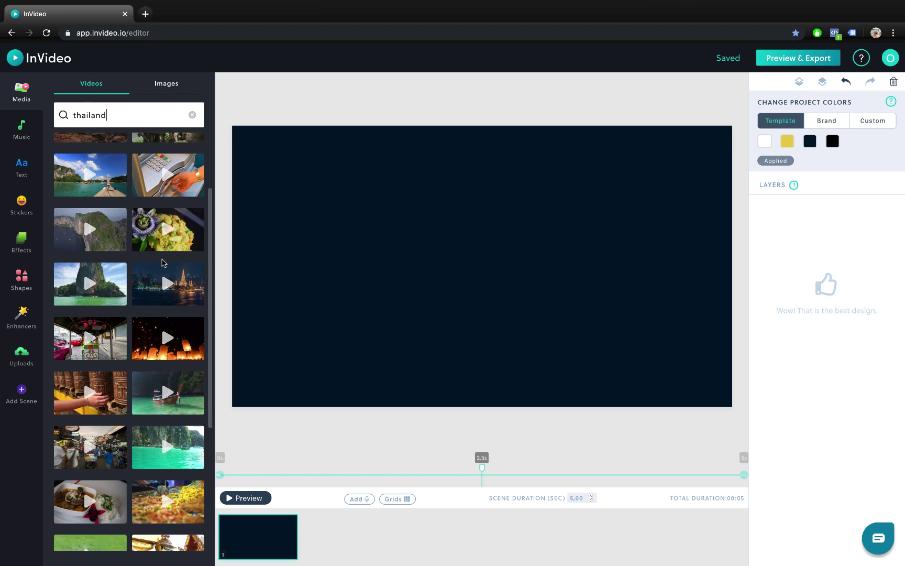
scroll(164, 263, "down", 10)
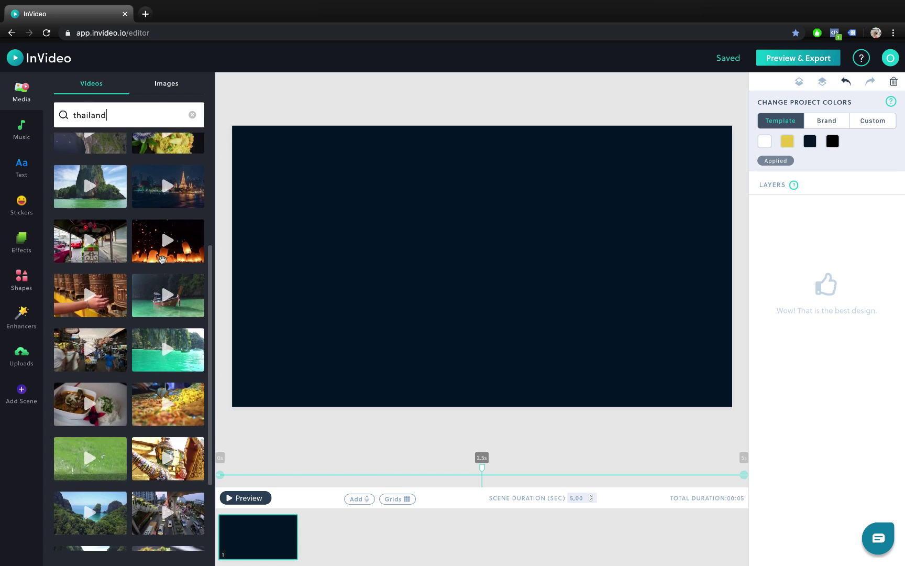
- Preview the stock clip of the bay framed by green hills and rock islands, and add it to the empty scene
scroll(162, 259, "down", 1)
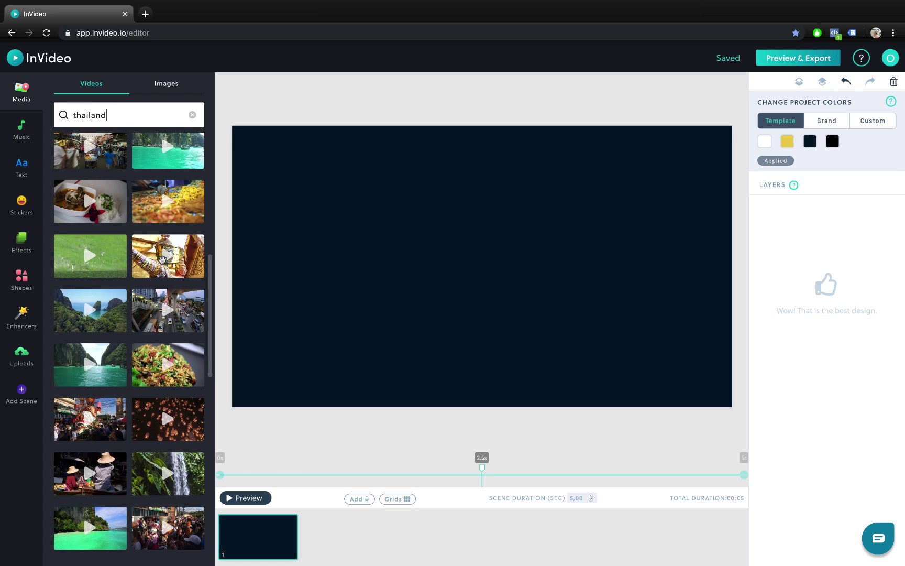
left_click(94, 315)
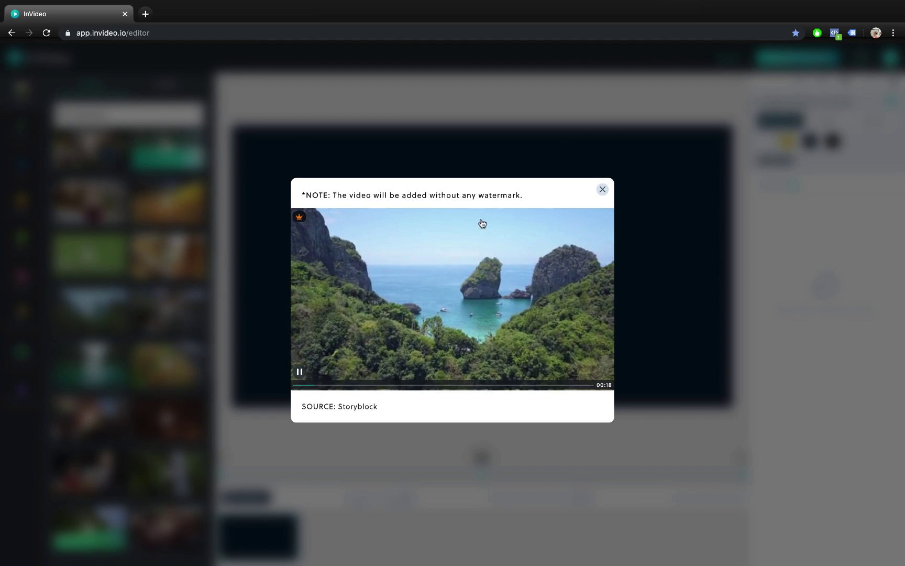
left_click(602, 190)
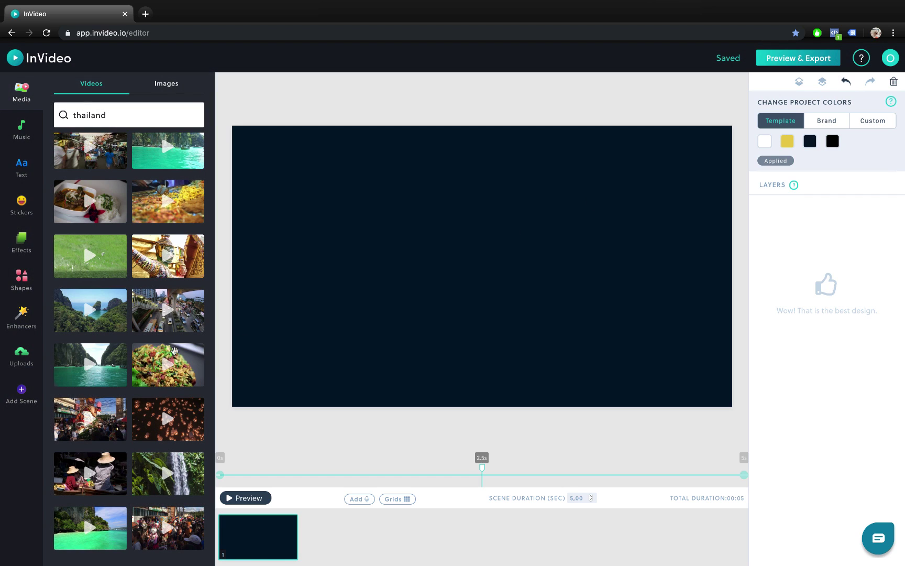
left_click_drag(96, 314, 370, 291)
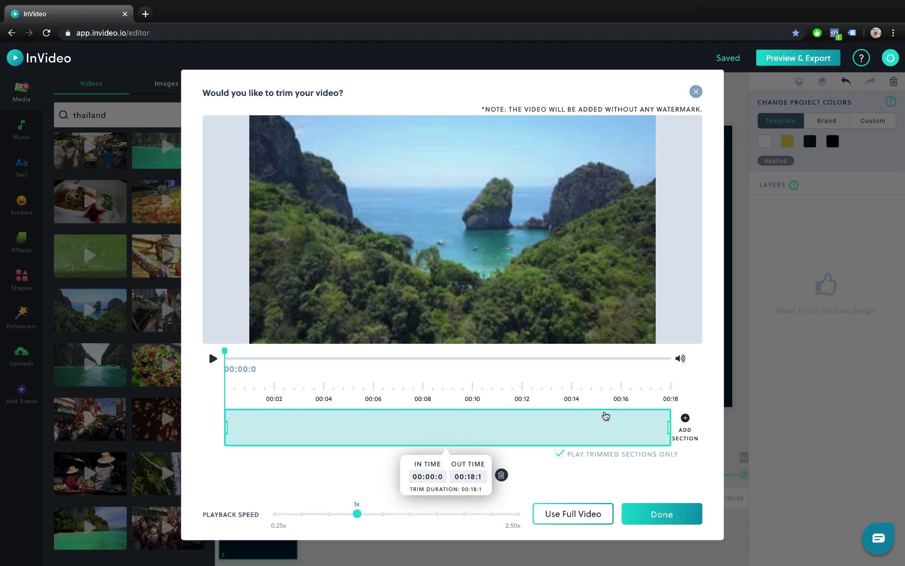
- Trim the bay clip to an in time of 00:03:2 and an out time of 00:08:3, and insert it
left_click_drag(669, 426, 497, 427)
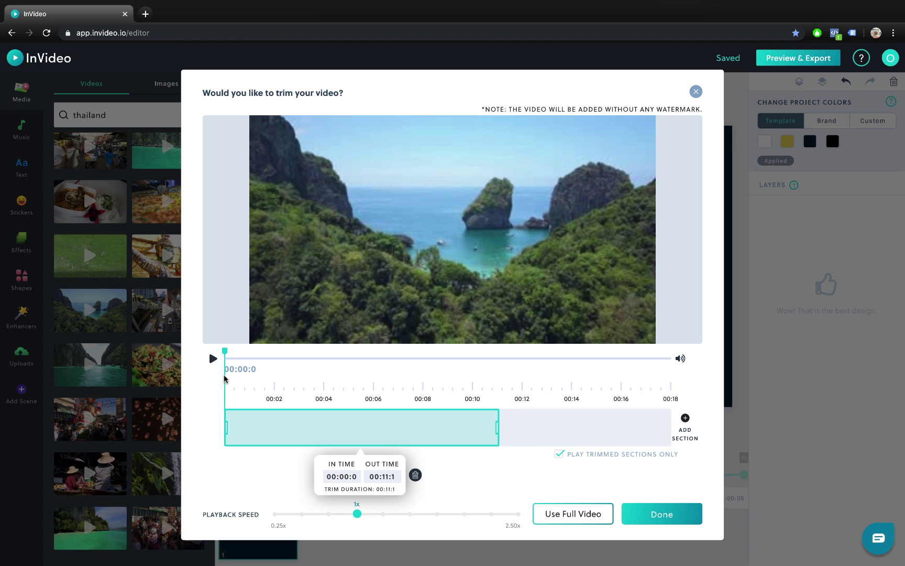
left_click(213, 359)
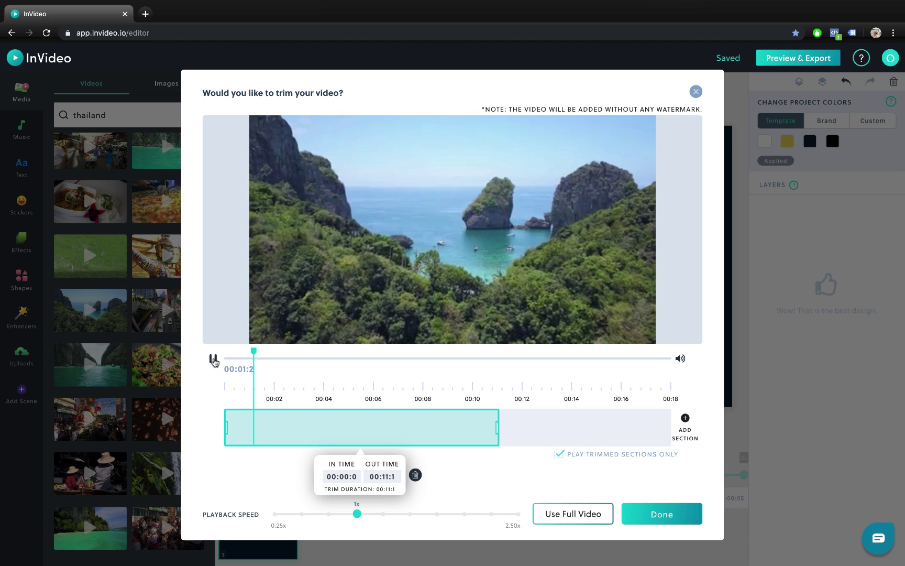
left_click(213, 360)
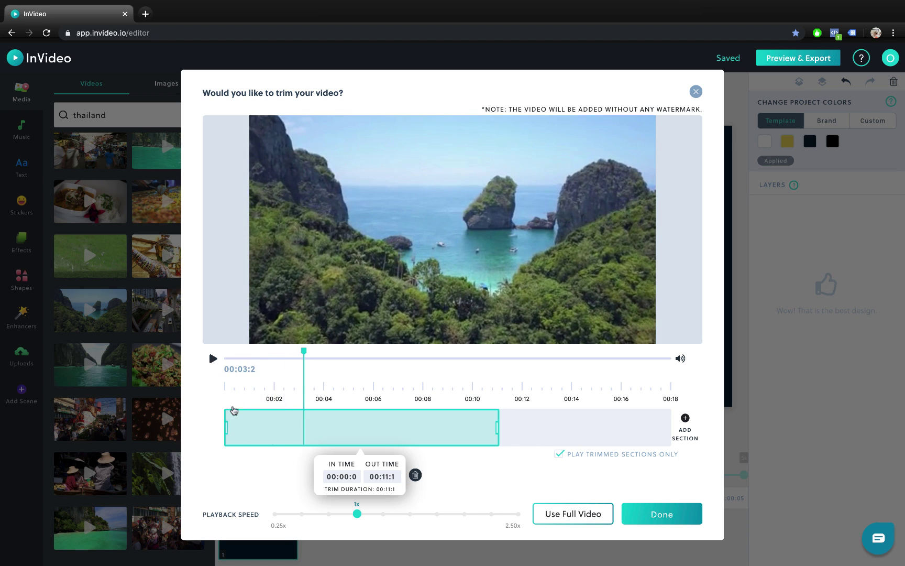
left_click_drag(228, 428, 305, 428)
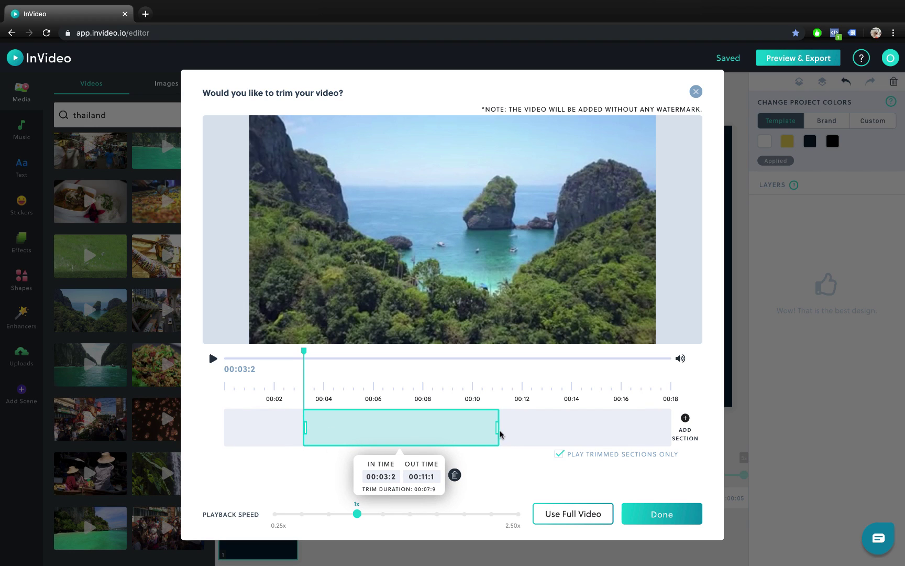
left_click_drag(498, 428, 429, 428)
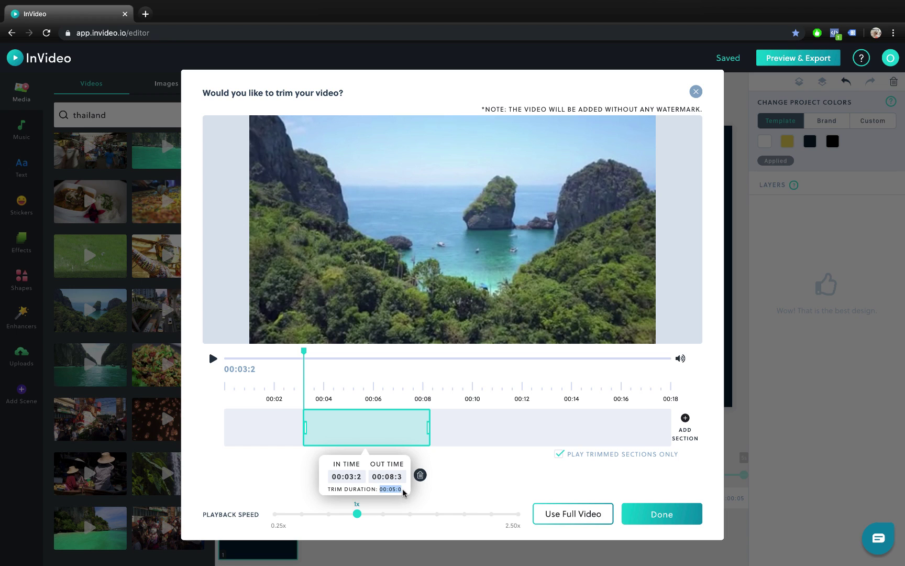
left_click(669, 518)
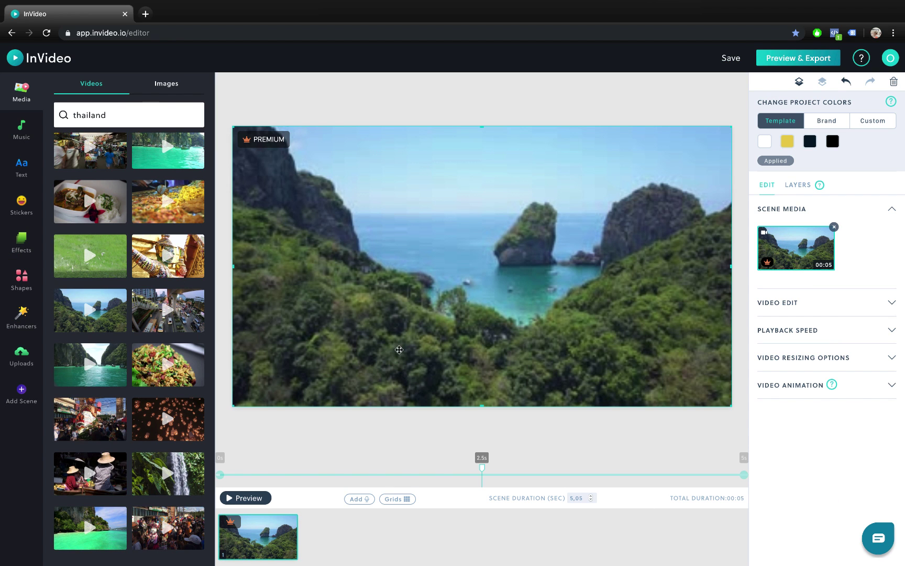
- Play the preview of the first scene and return to editing it
mouse_move(237, 543)
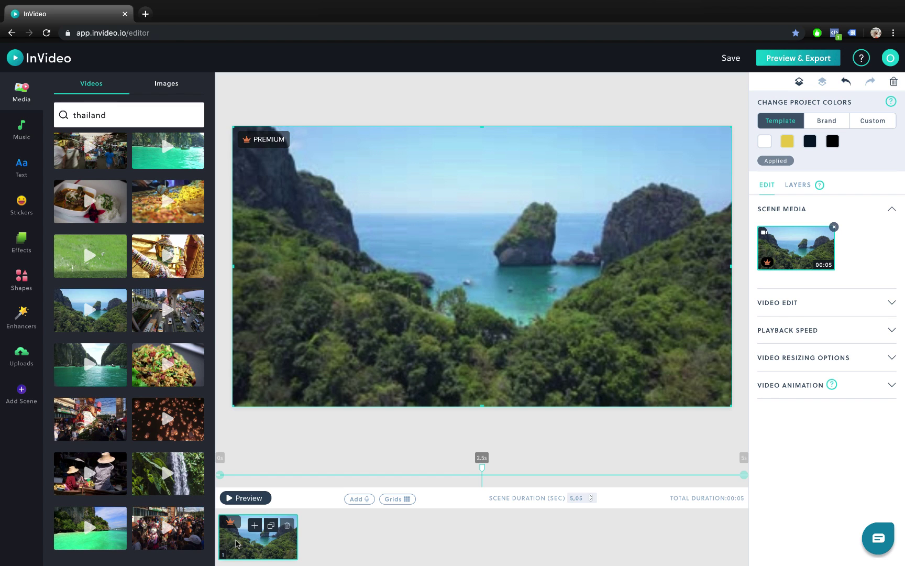
left_click(248, 499)
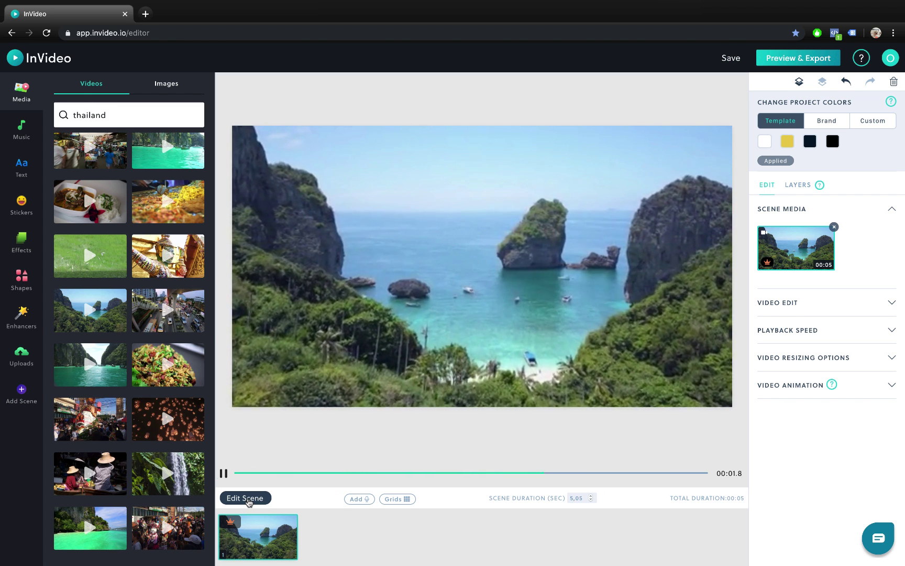
left_click(249, 500)
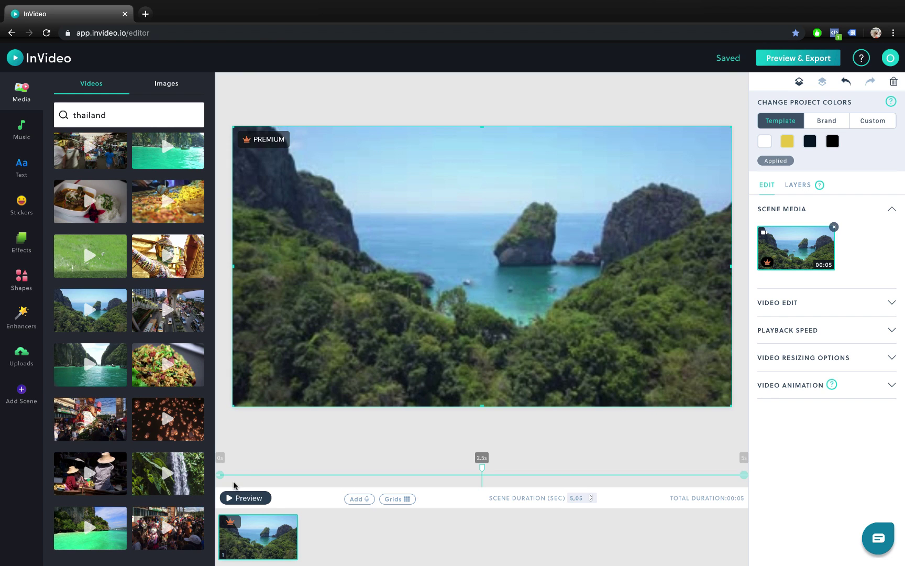
- Duplicate the first scene and delete the video from the copy to leave an empty second scene
left_click(270, 526)
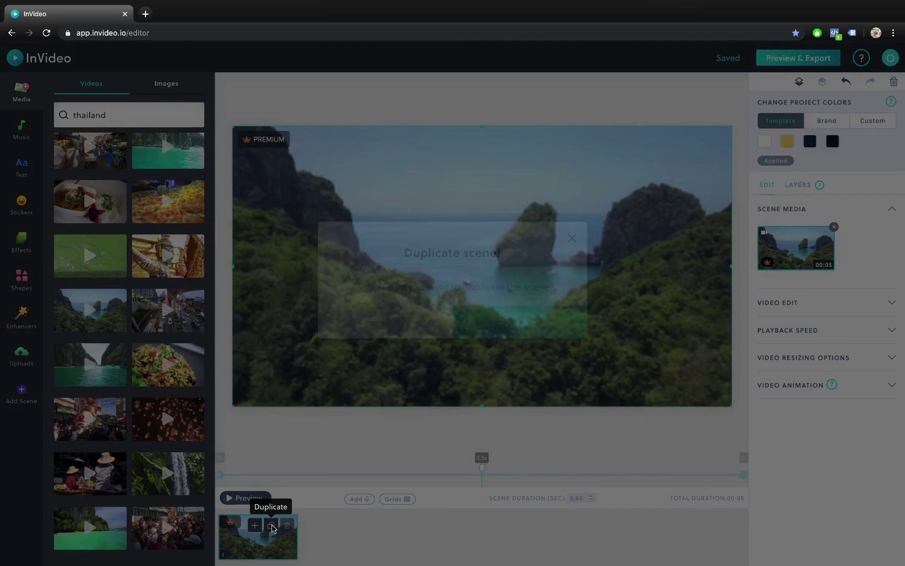
left_click(503, 350)
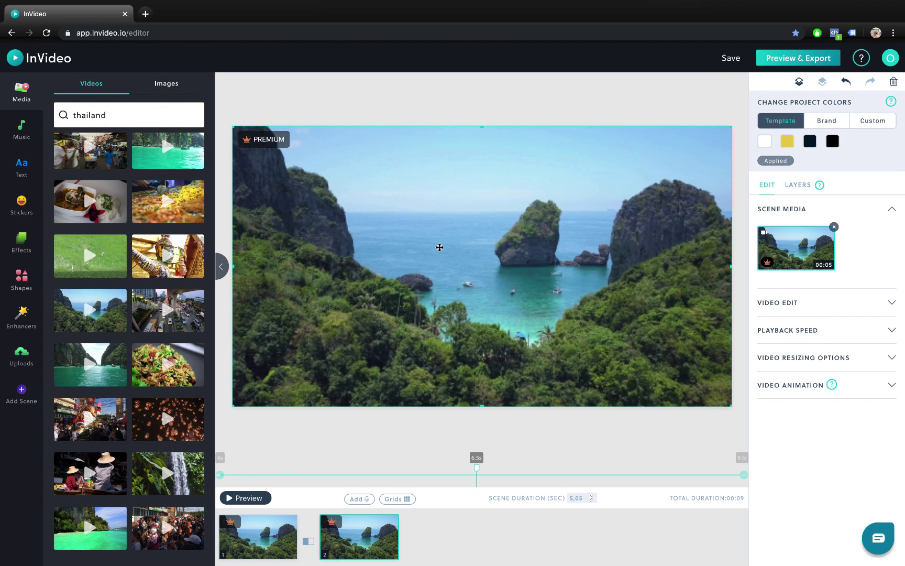
key("Delete")
left_click(527, 338)
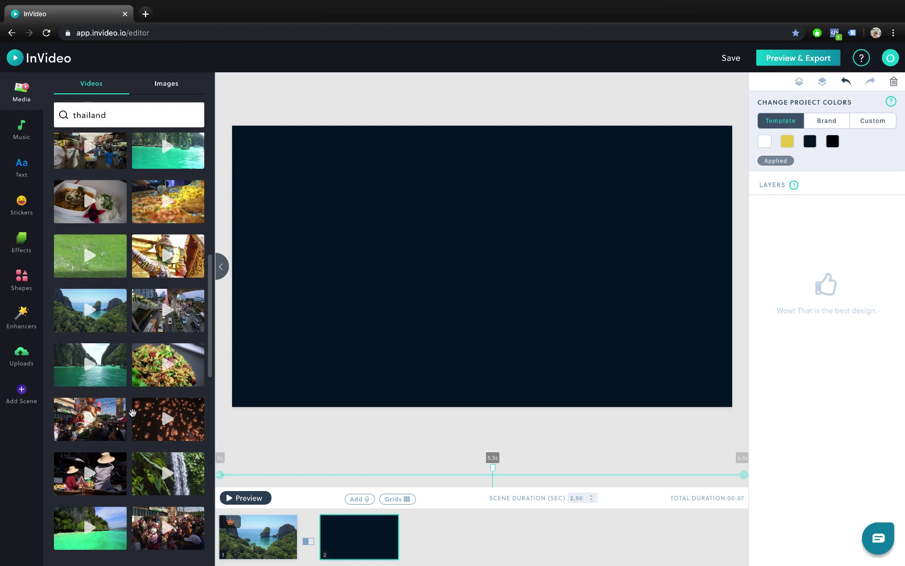
- Preview the stock clip of the Krabi cliff with turquoise water, and add it to the empty second scene
scroll(168, 205, "up", 2)
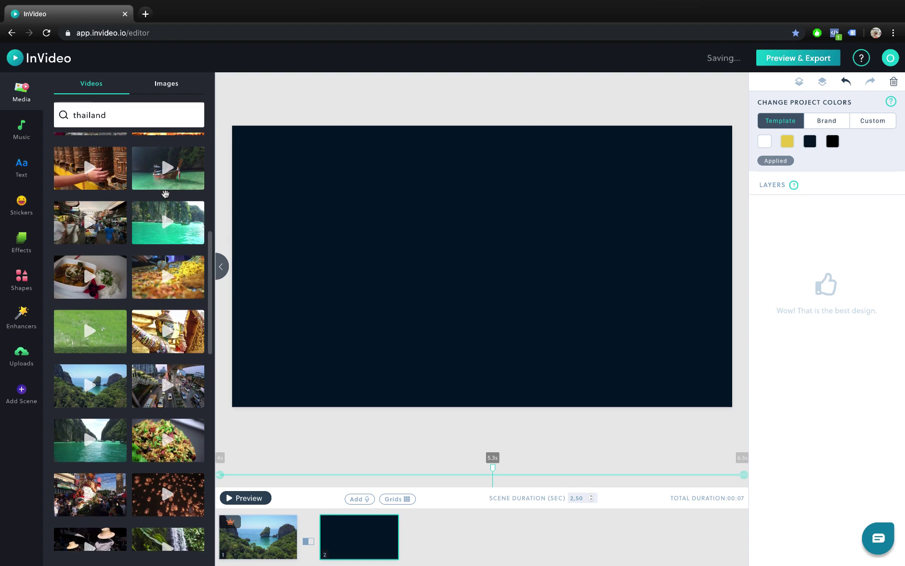
left_click(178, 230)
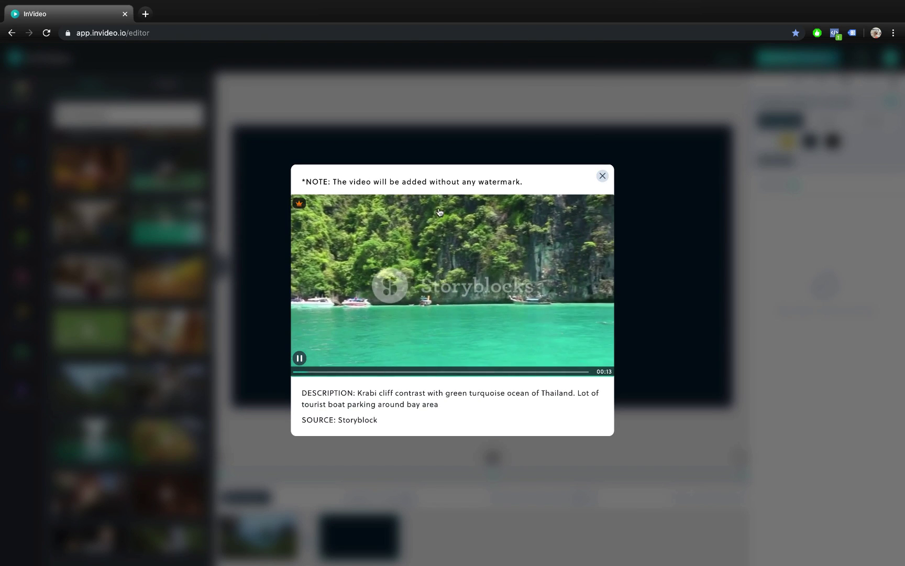
left_click(602, 175)
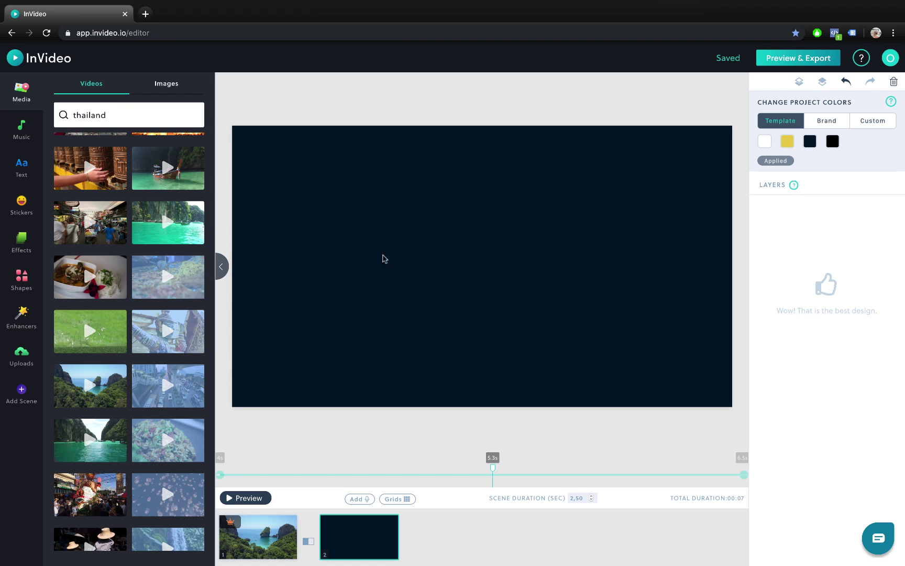
left_click_drag(182, 223, 397, 240)
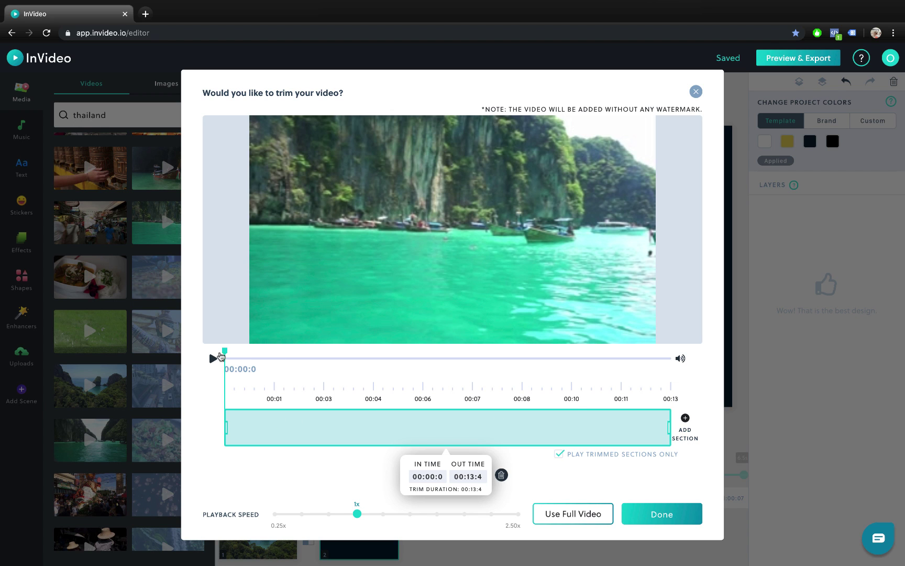
- Trim the turquoise water clip to an in time of 00:04:0 and an out time of 00:09:0, and insert it
left_click_drag(226, 351, 526, 354)
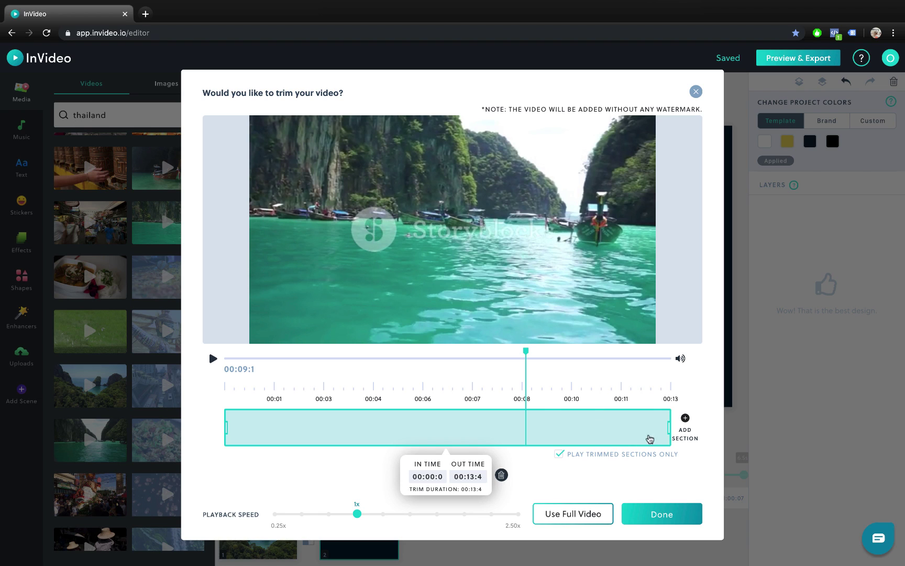
left_click_drag(668, 426, 525, 427)
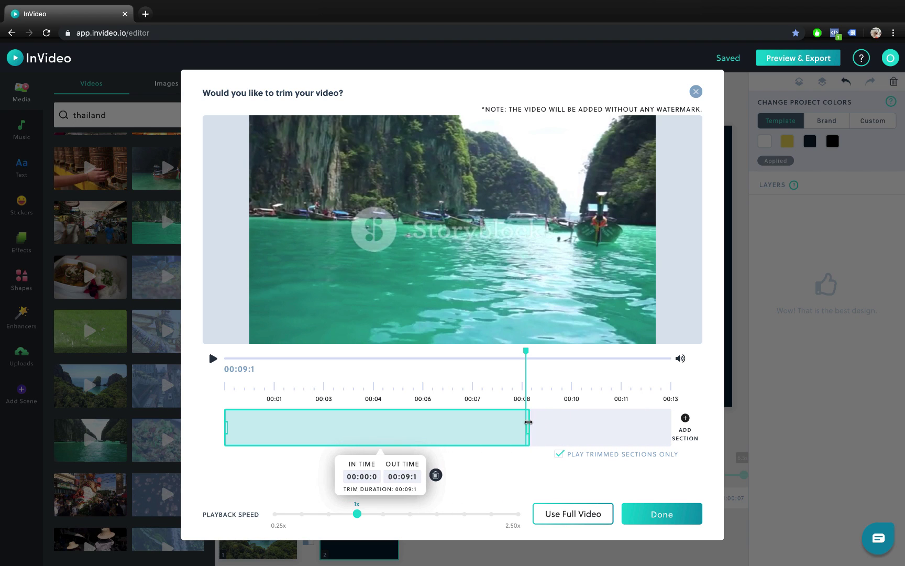
left_click_drag(227, 425, 360, 427)
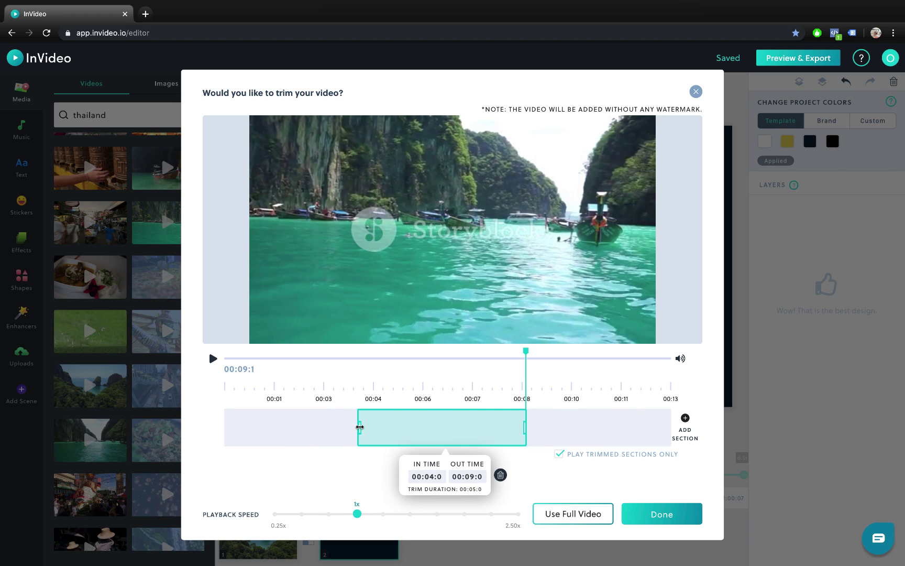
left_click_drag(475, 489, 467, 489)
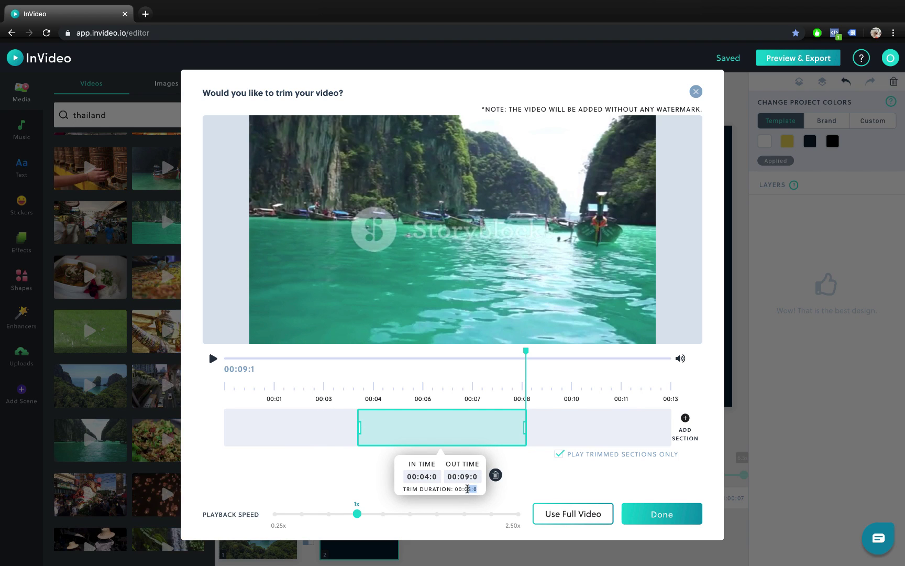
left_click(668, 518)
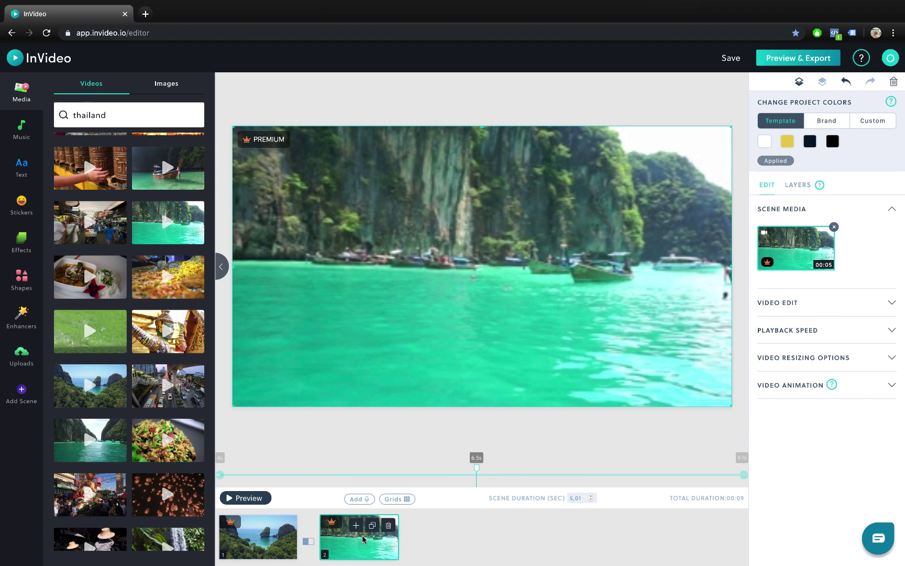
- Switch between the first and second scenes, and play the preview of the second one
left_click(263, 545)
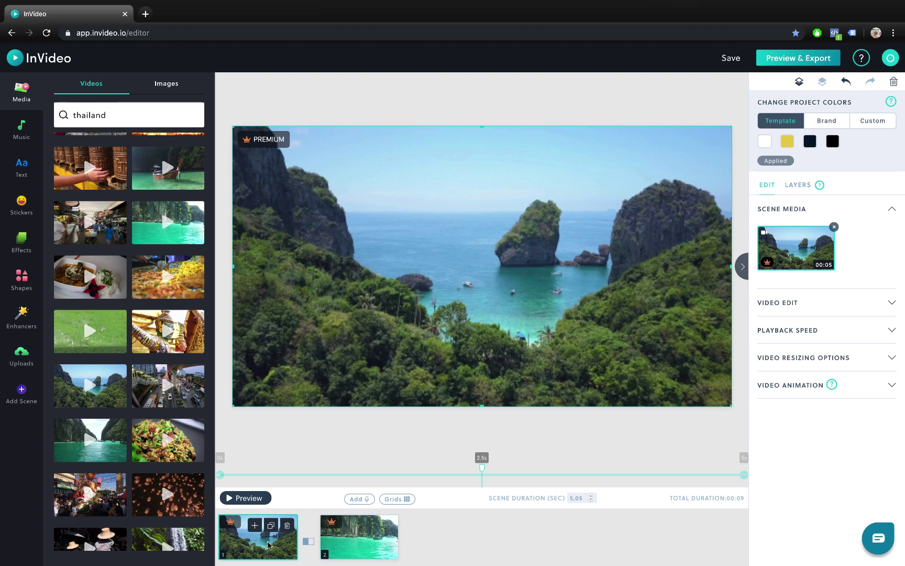
left_click(352, 550)
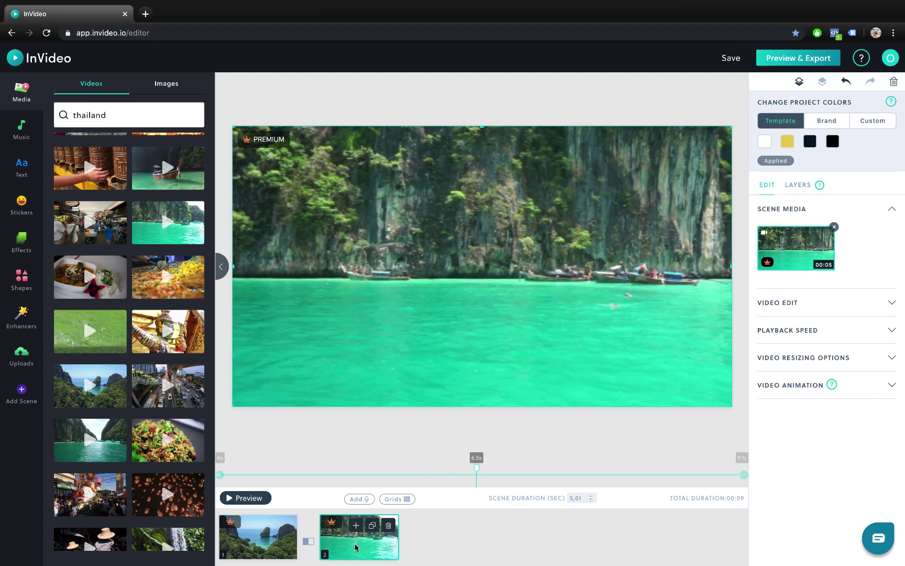
left_click(249, 497)
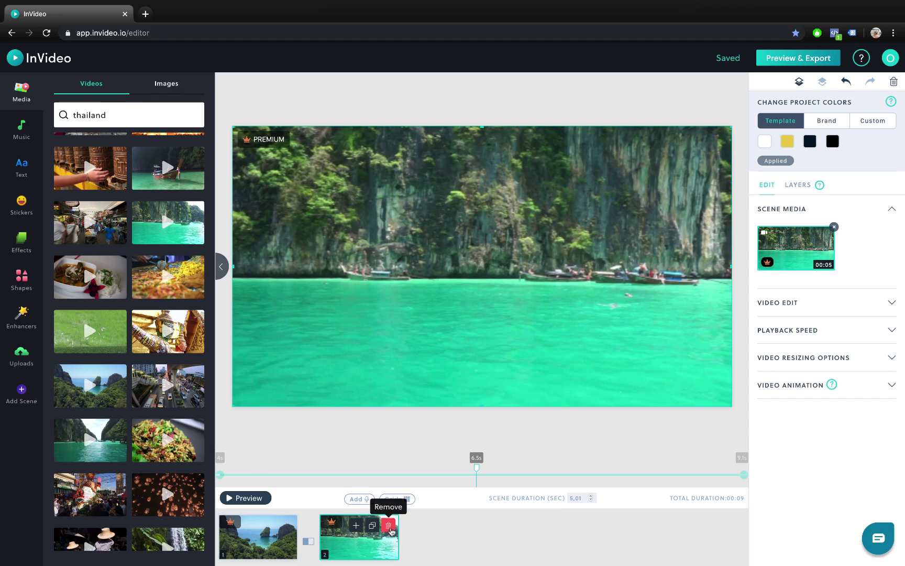
- Duplicate the second scene and delete the video from the copy to leave an empty third scene
left_click(372, 525)
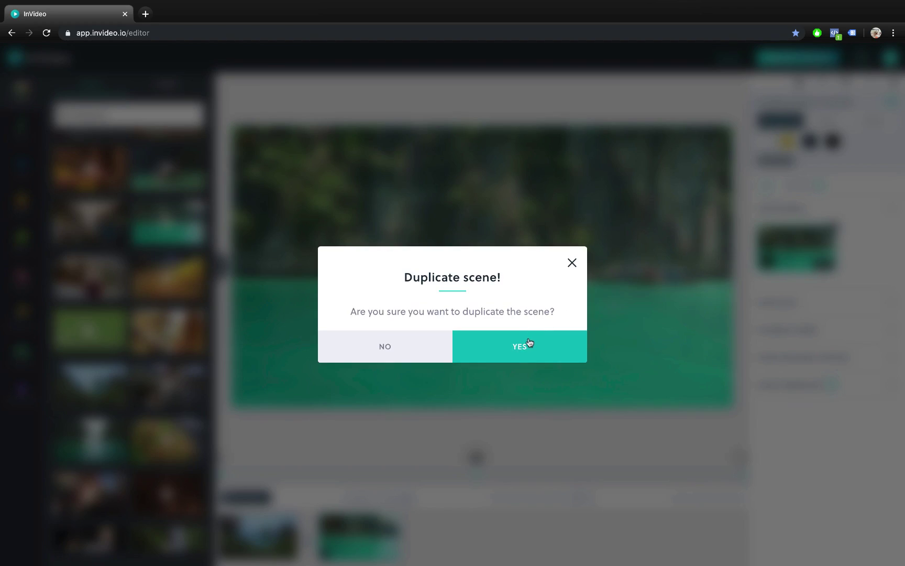
left_click(528, 341)
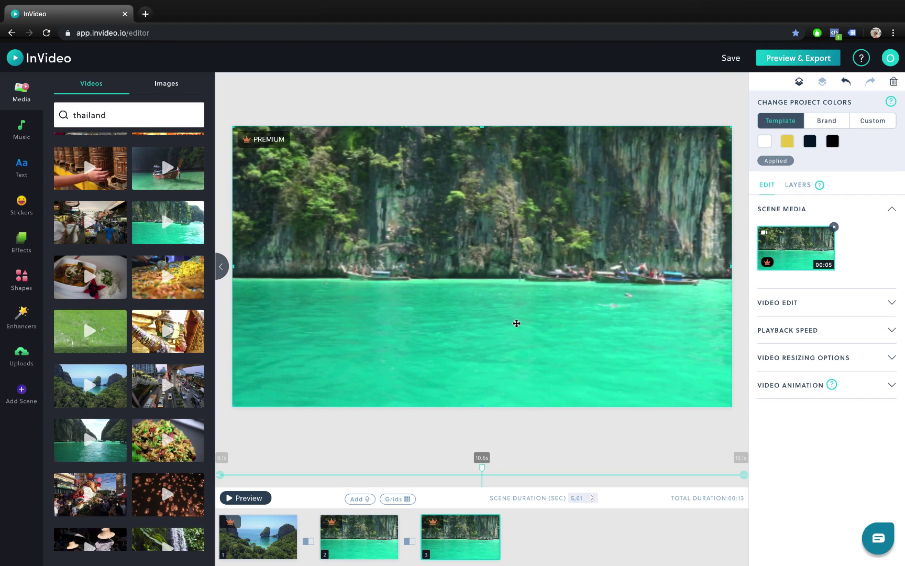
key("Delete")
left_click(530, 335)
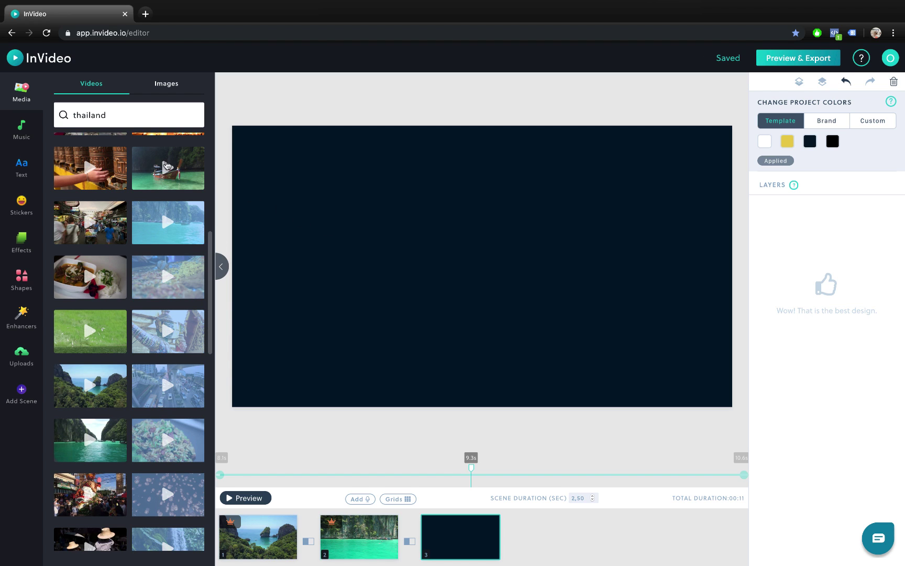
- Add the wooden longtail boat clip to the third scene, trimmed from 00:07:1 to 00:12:1, and preview the scene
left_click_drag(178, 165, 394, 218)
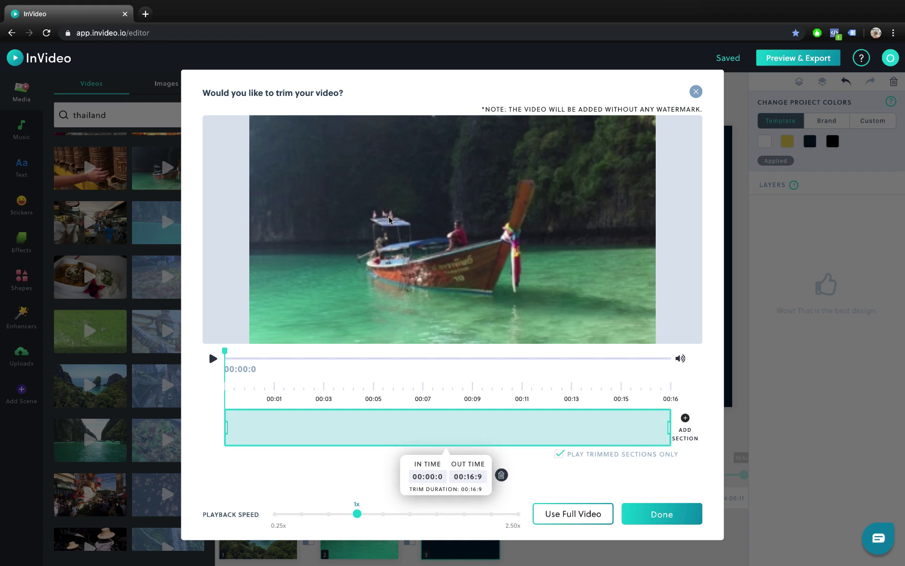
left_click_drag(654, 428, 545, 427)
left_click_drag(226, 427, 412, 429)
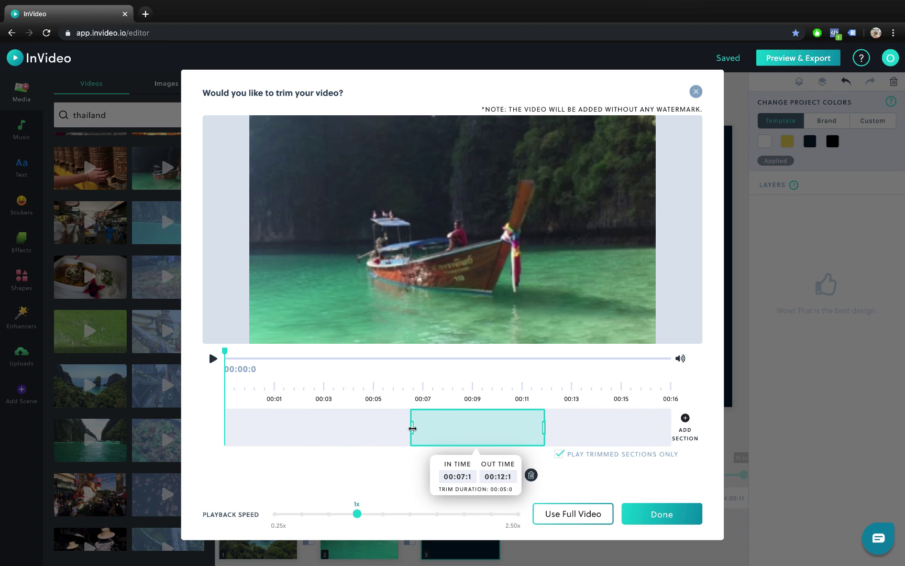
left_click(668, 521)
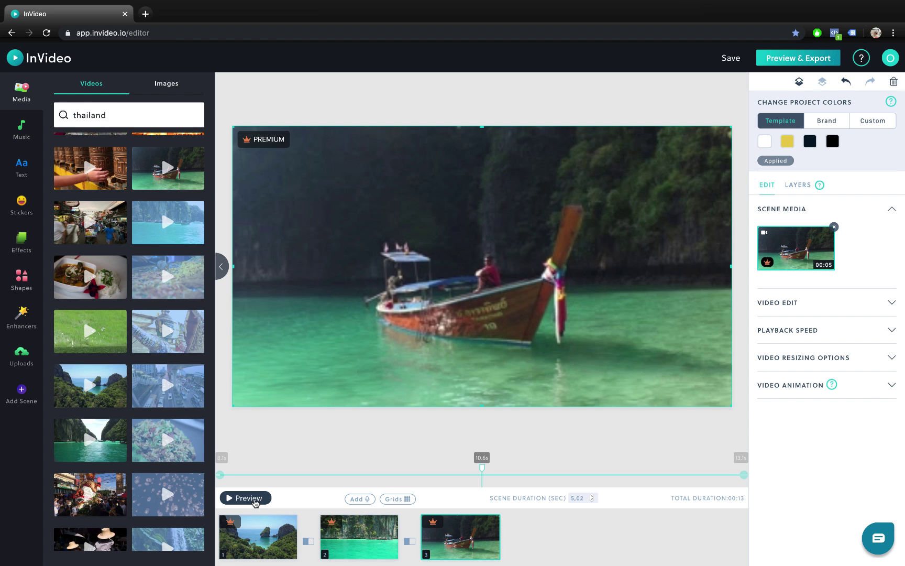
left_click(254, 499)
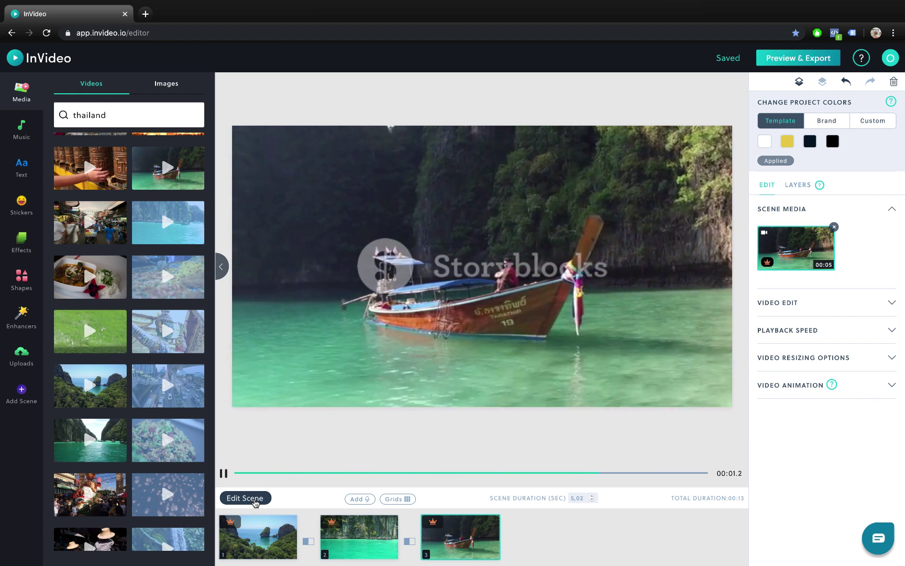
- Leave the preview, duplicate the third scene and delete the video from the copy to leave an empty fourth scene
left_click(255, 499)
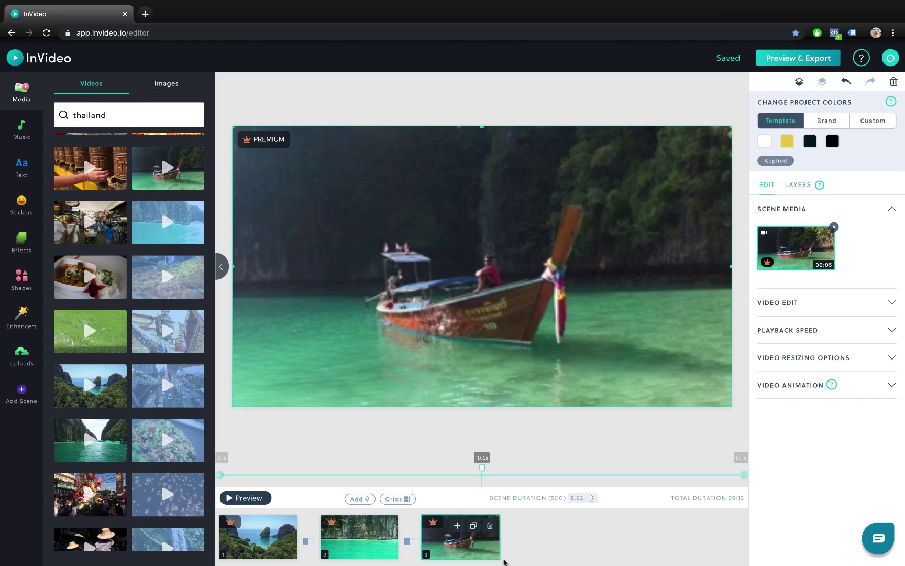
left_click(473, 525)
left_click(519, 350)
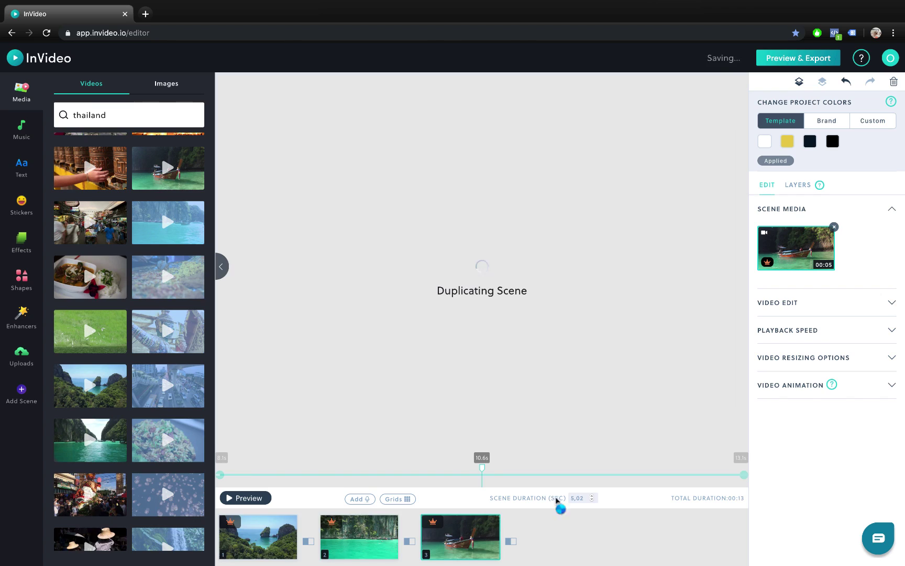
key("Delete")
- Search the stock videos for "bangkok" and add the illuminated riverside temple clip to the fourth scene, trimmed to its first 5 seconds
double_click(89, 115)
type("bangkok")
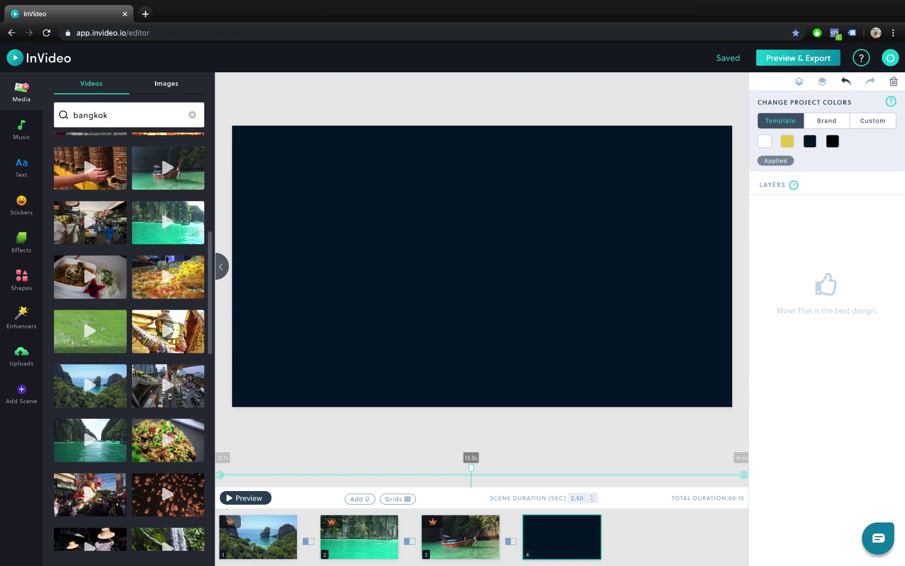
key("Return")
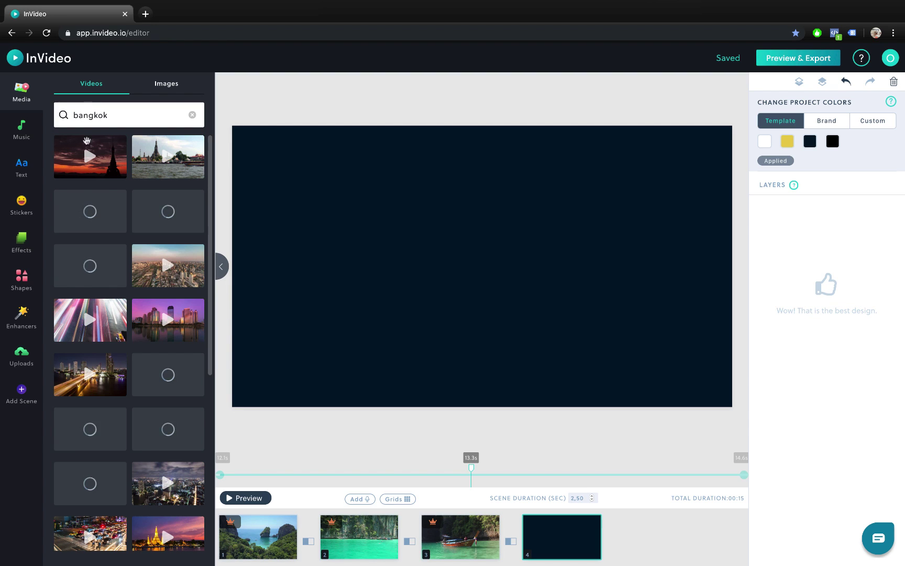
scroll(138, 268, "down", 5)
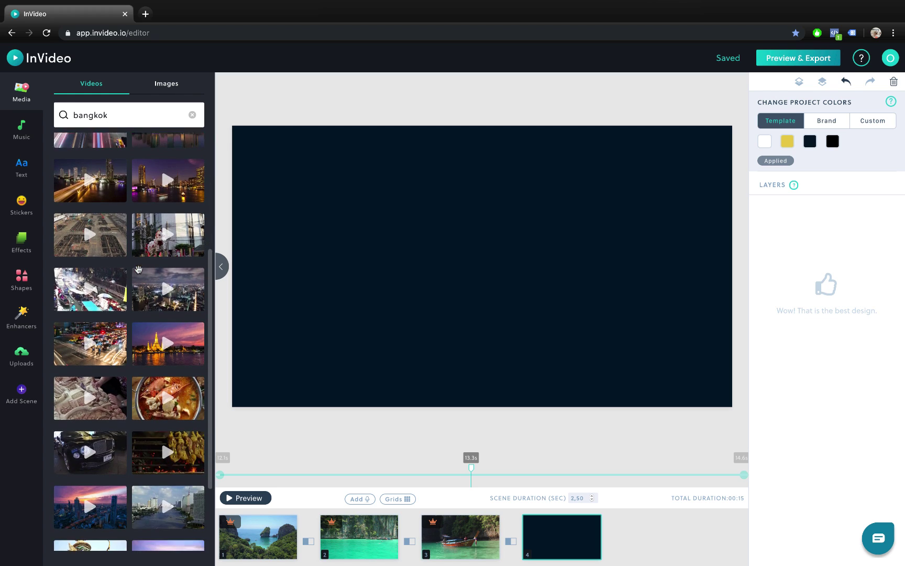
left_click_drag(188, 306, 446, 275)
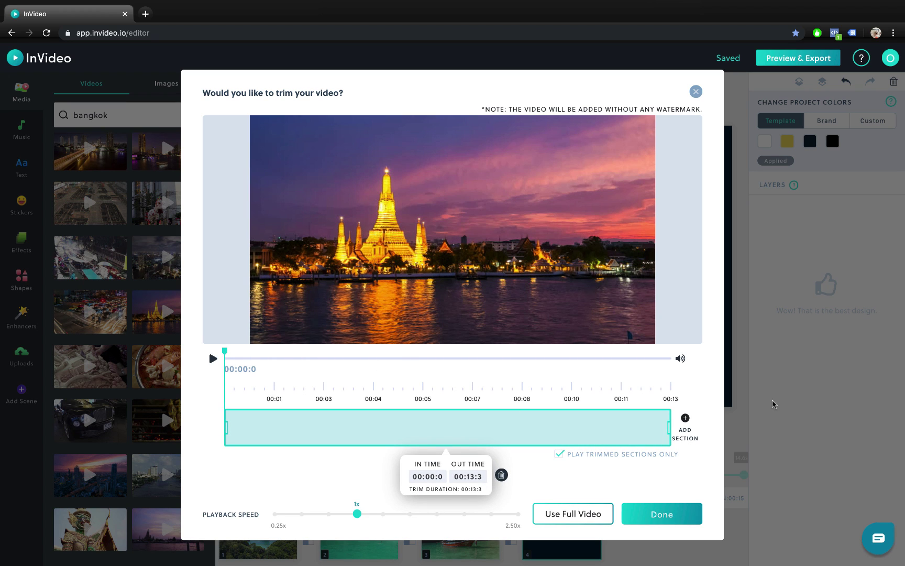
left_click_drag(670, 426, 394, 427)
left_click(644, 515)
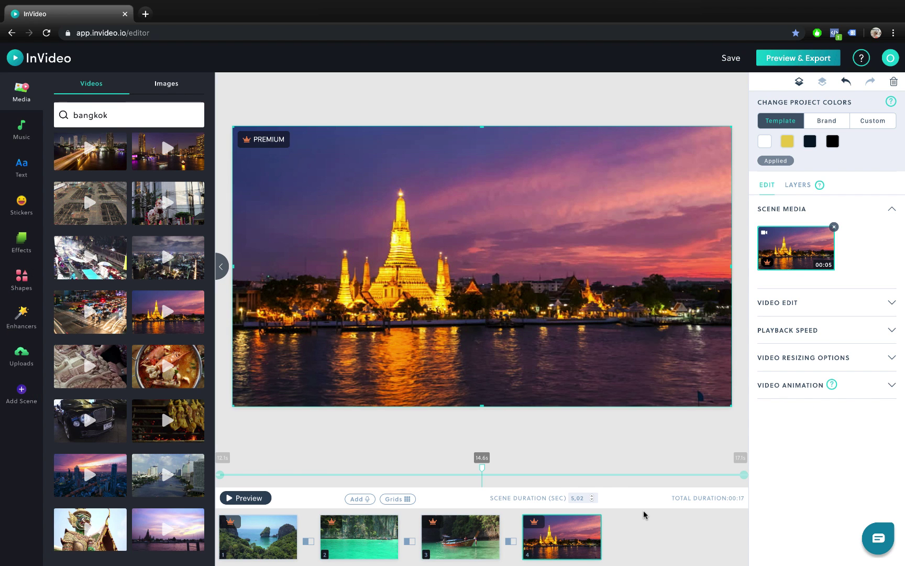
- Add a plain "Build your own scene" after the fourth scene and delete its placeholder text
mouse_move(591, 525)
left_click(559, 527)
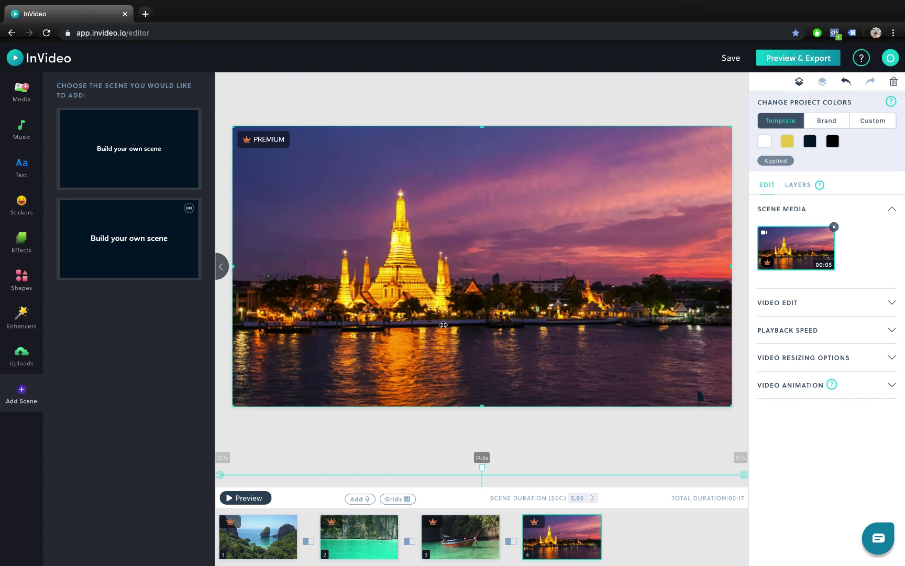
mouse_move(124, 129)
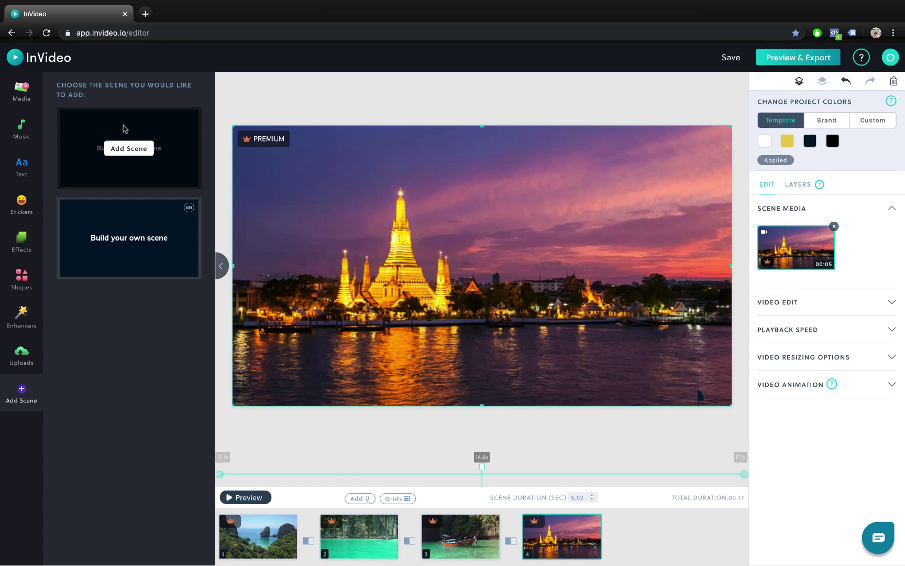
left_click(125, 148)
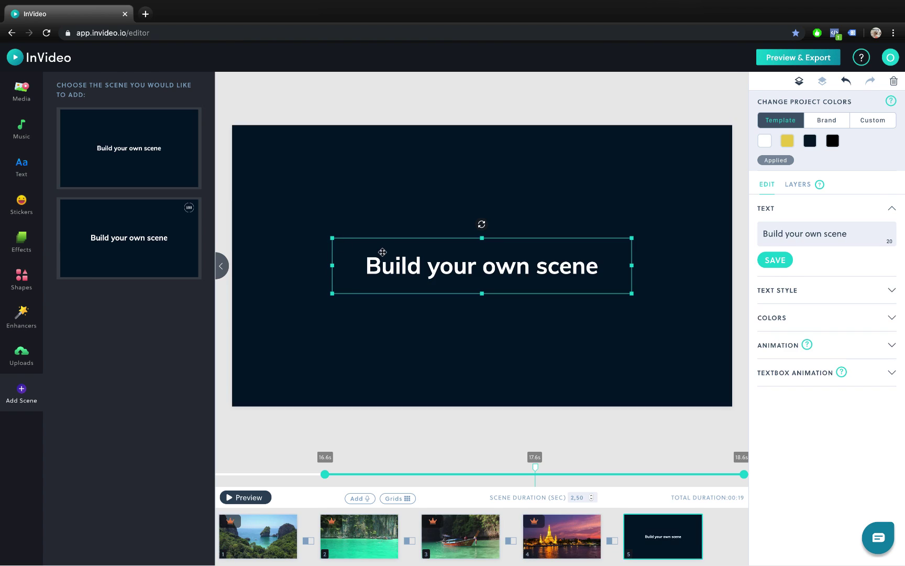
left_click(806, 189)
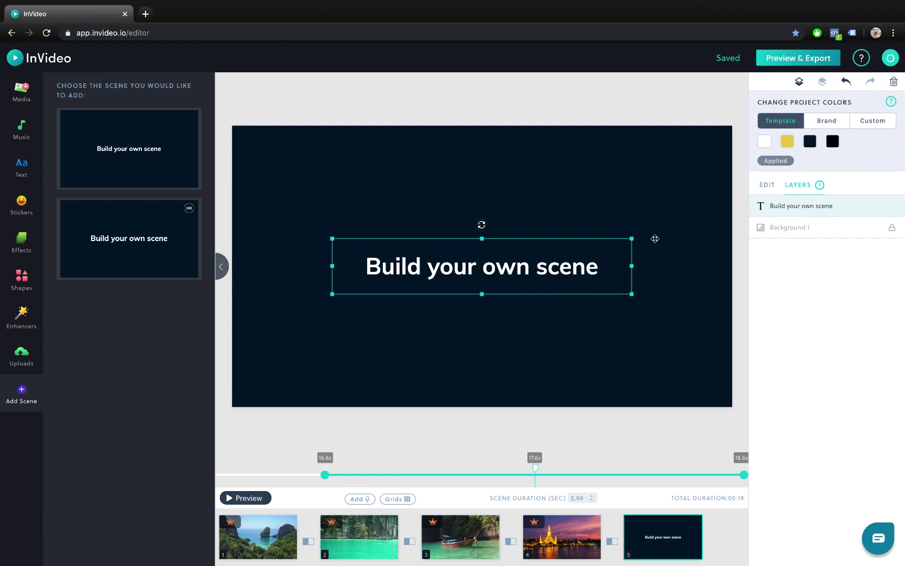
key("Delete")
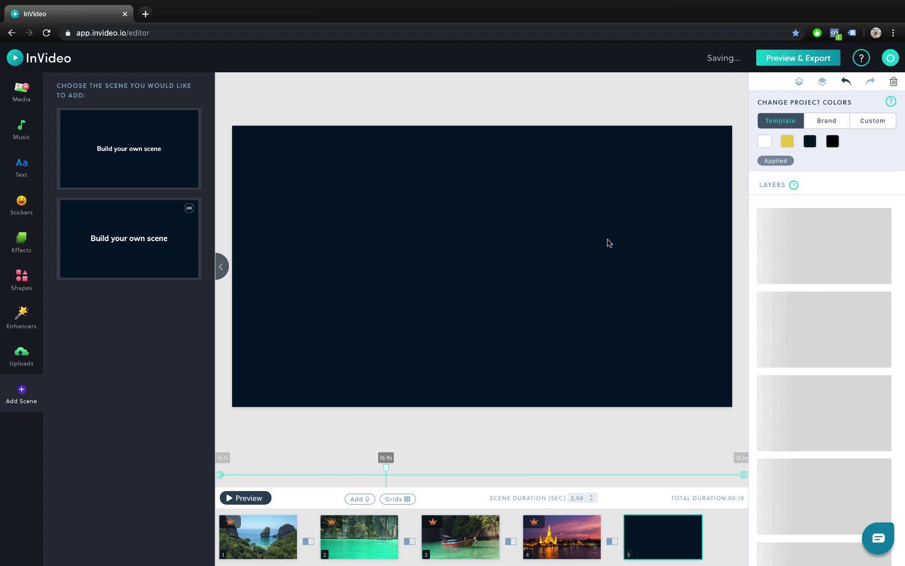
- Search the stock images for "thailand nature"
left_click(24, 98)
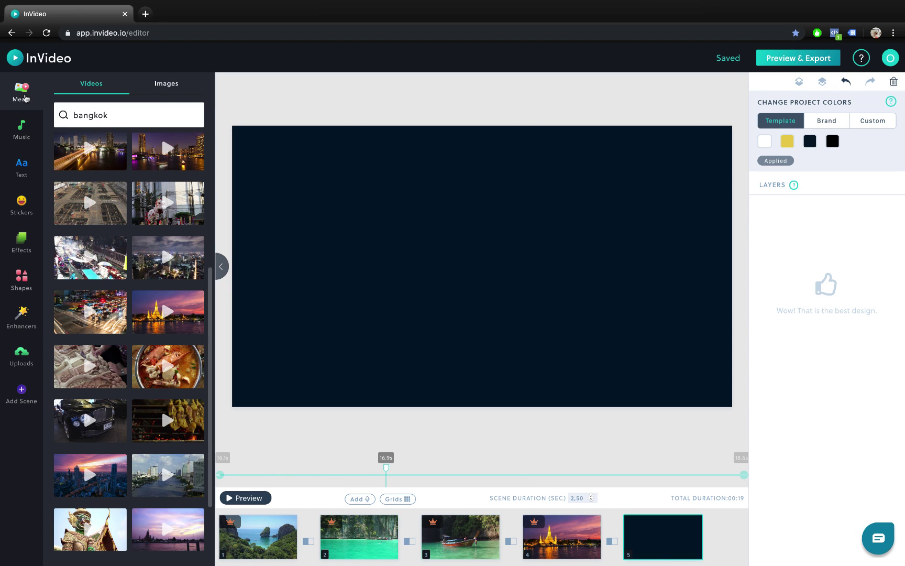
left_click(170, 85)
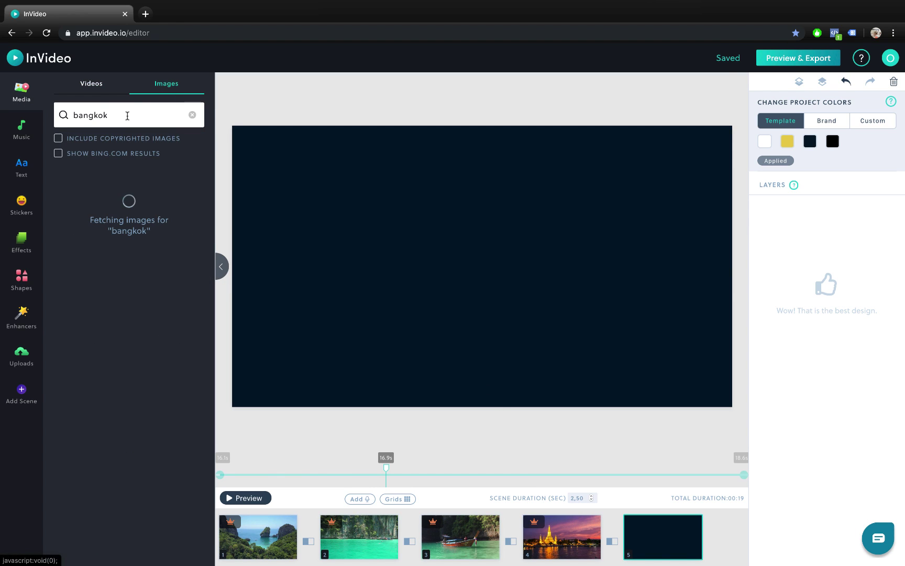
left_click_drag(128, 115, 34, 115)
type("thailand")
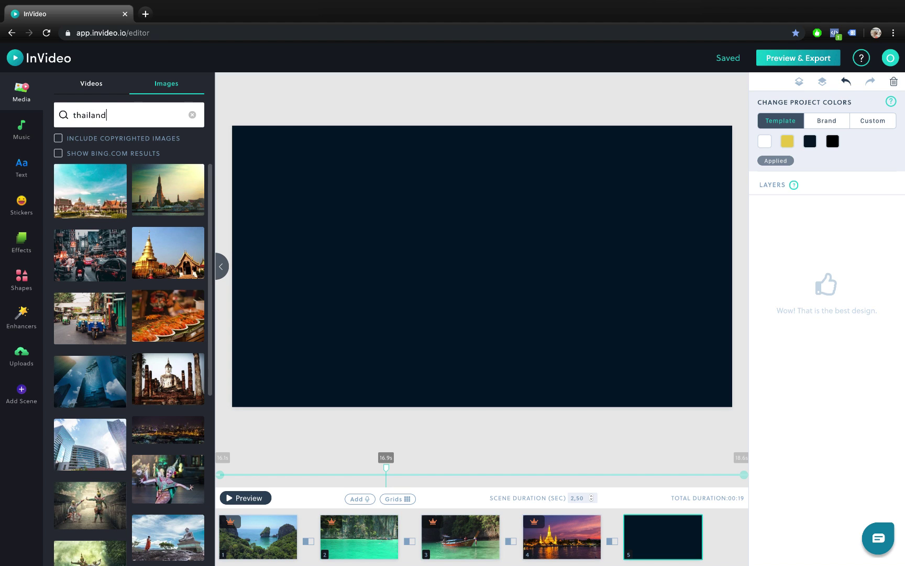
scroll(140, 265, "down", 15)
type("hailand")
scroll(140, 264, "down", 5)
type("nature")
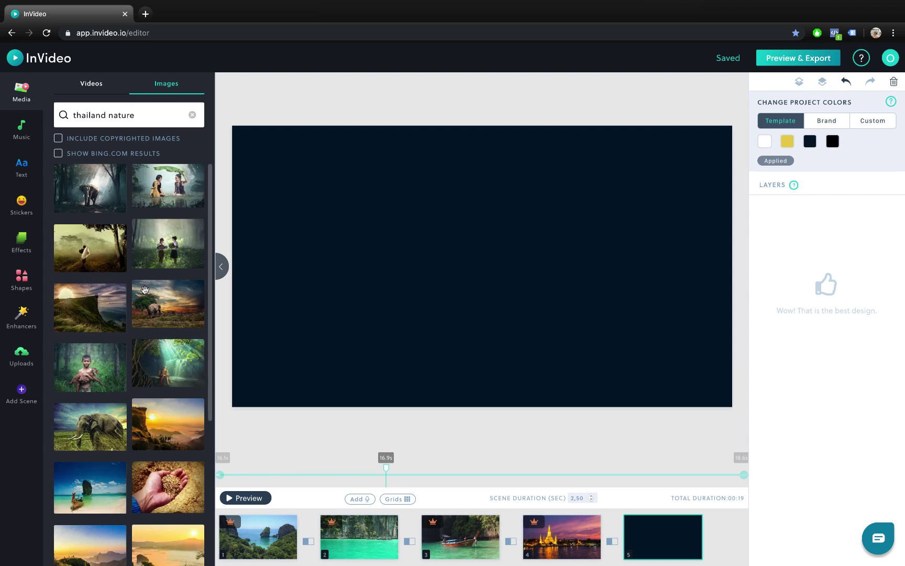
- Fill the fifth scene with the beach image of the longtail boat and rock, and play part of its preview
scroll(145, 290, "down", 5)
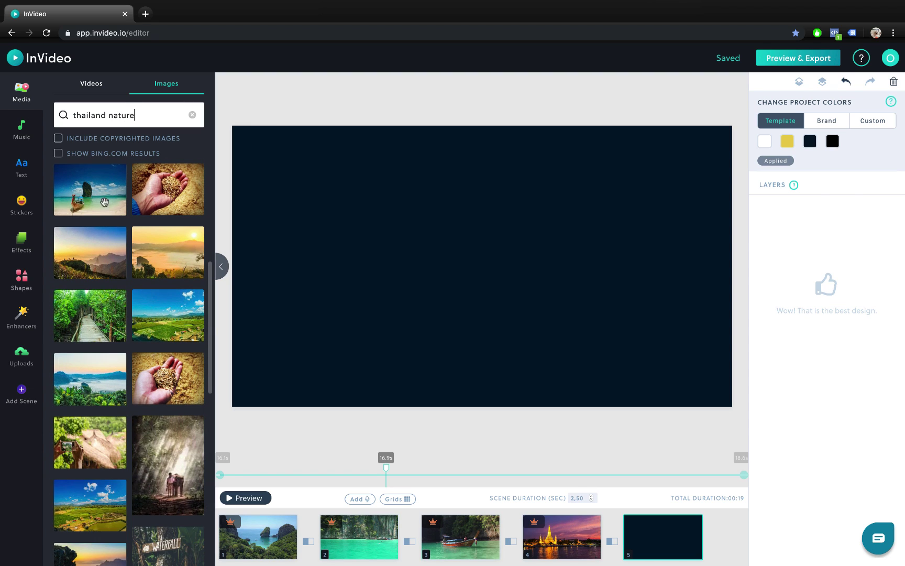
left_click_drag(100, 195, 482, 226)
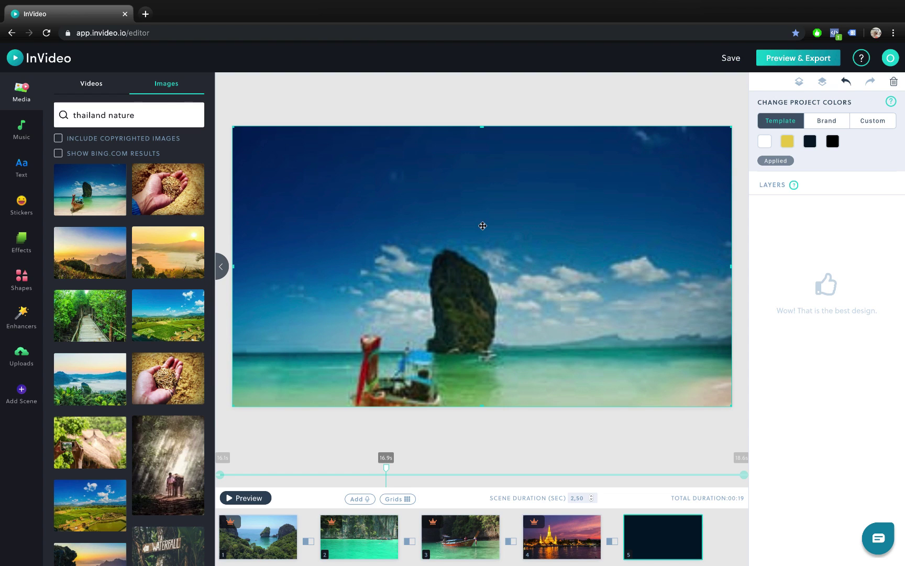
left_click_drag(543, 406, 544, 409)
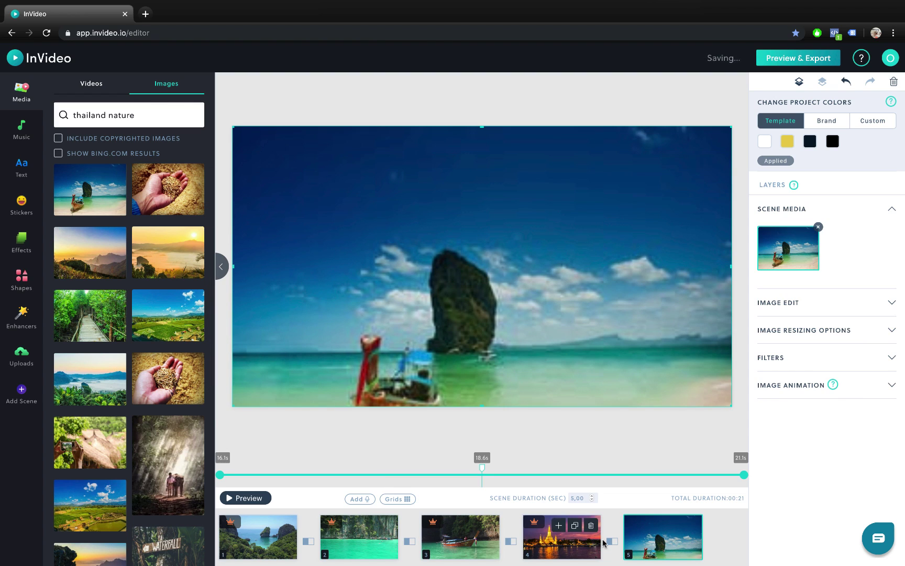
left_click(249, 498)
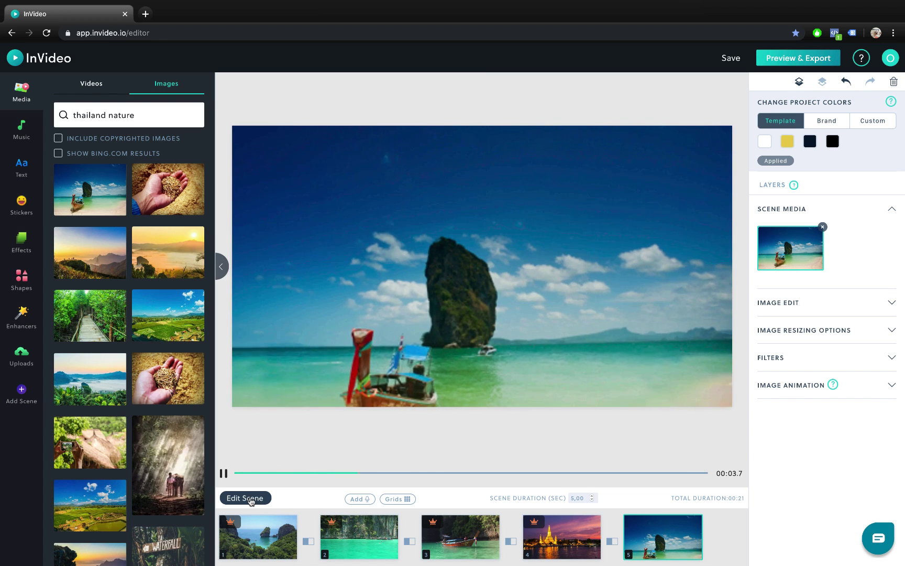
left_click(224, 473)
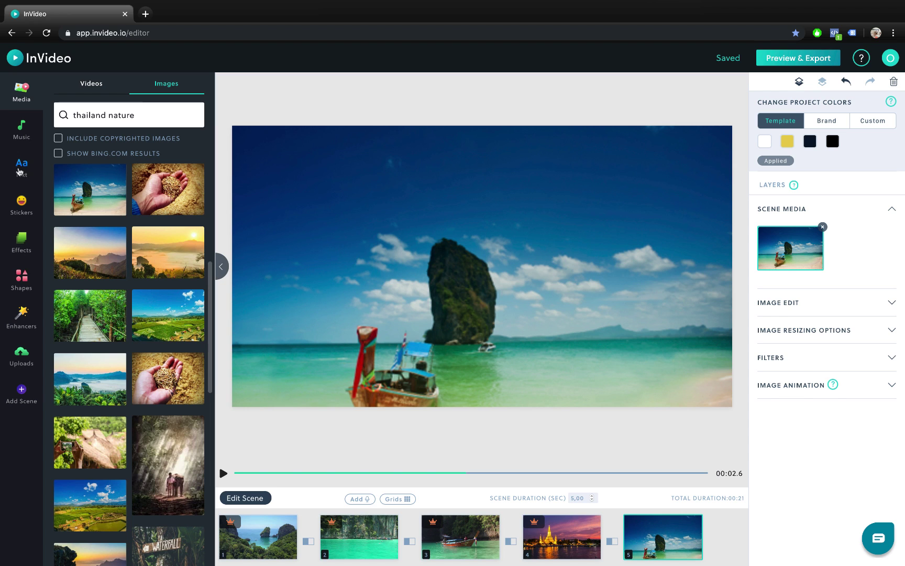
- Open the text options and view scenes one to five in turn
left_click(20, 168)
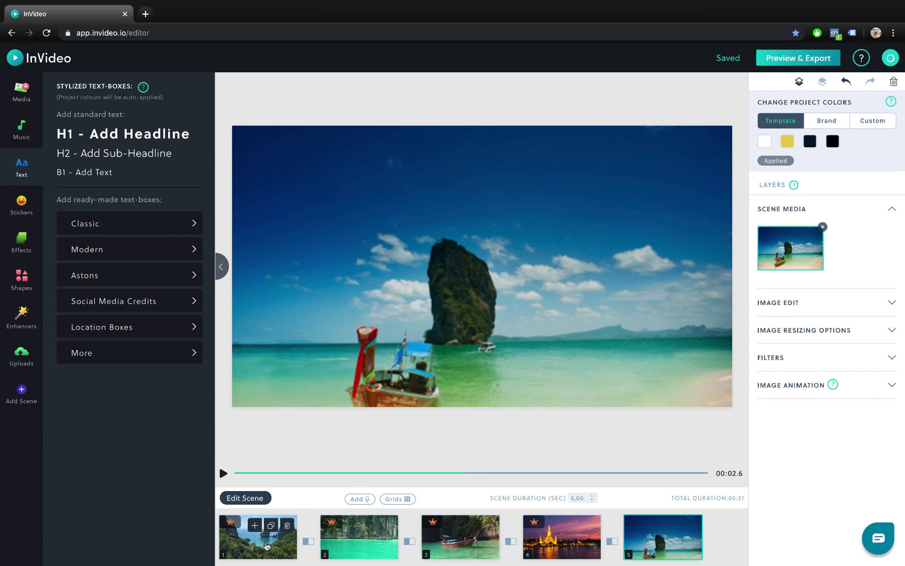
left_click(266, 546)
left_click(362, 544)
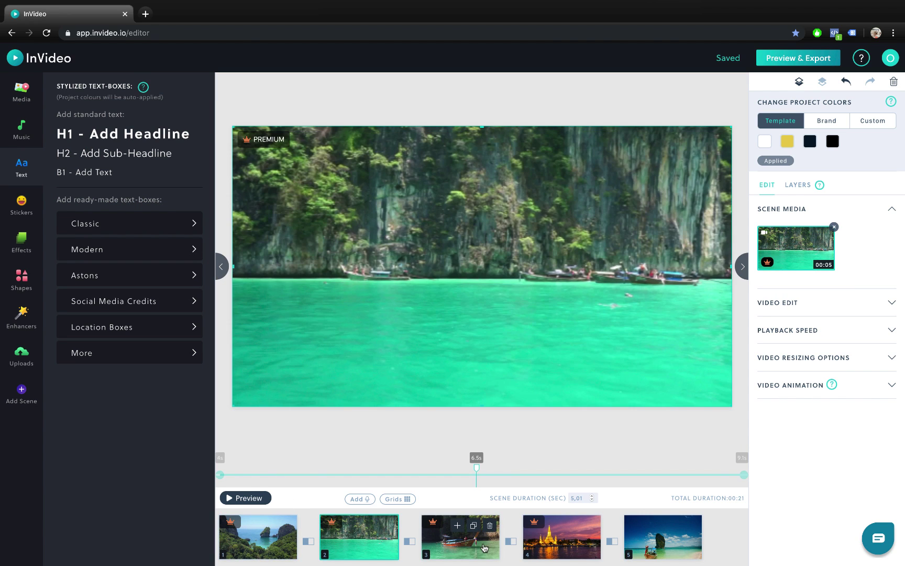
left_click(484, 548)
left_click(563, 545)
left_click(652, 546)
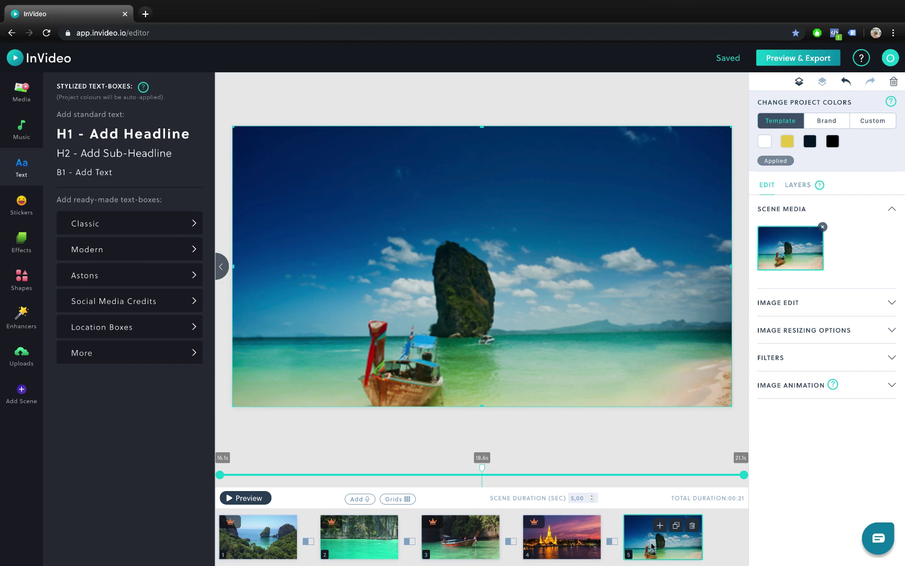
- Apply the Bold Light transition from the light leaks between the first and second scenes
left_click(309, 542)
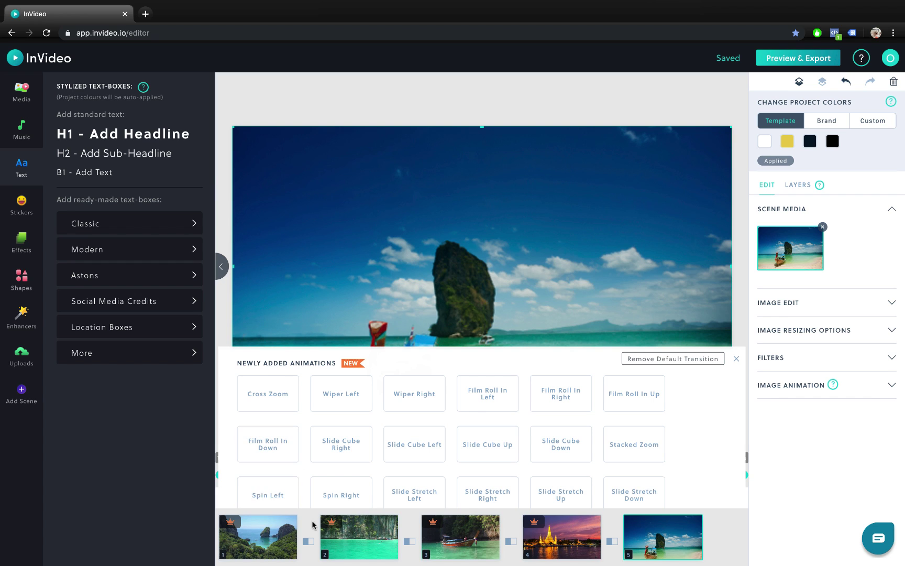
left_click(278, 543)
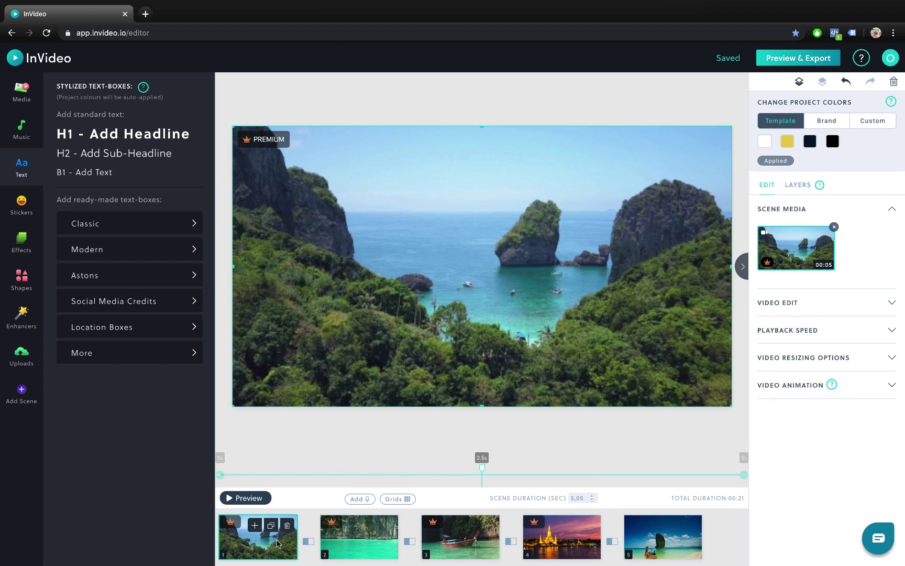
left_click(307, 541)
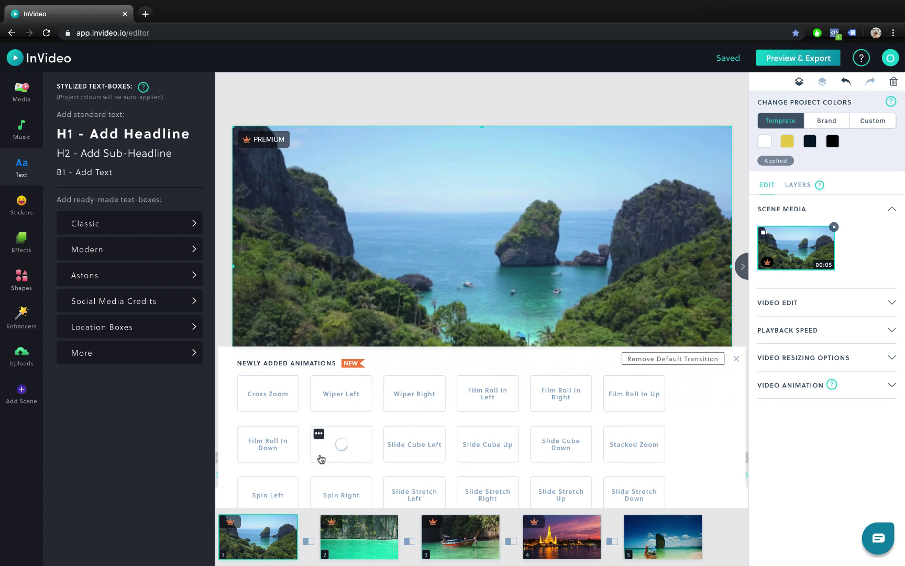
scroll(321, 458, "down", 10)
scroll(321, 460, "down", 2)
scroll(321, 460, "up", 3)
scroll(321, 460, "down", 3)
scroll(320, 460, "down", 3)
scroll(320, 460, "up", 1)
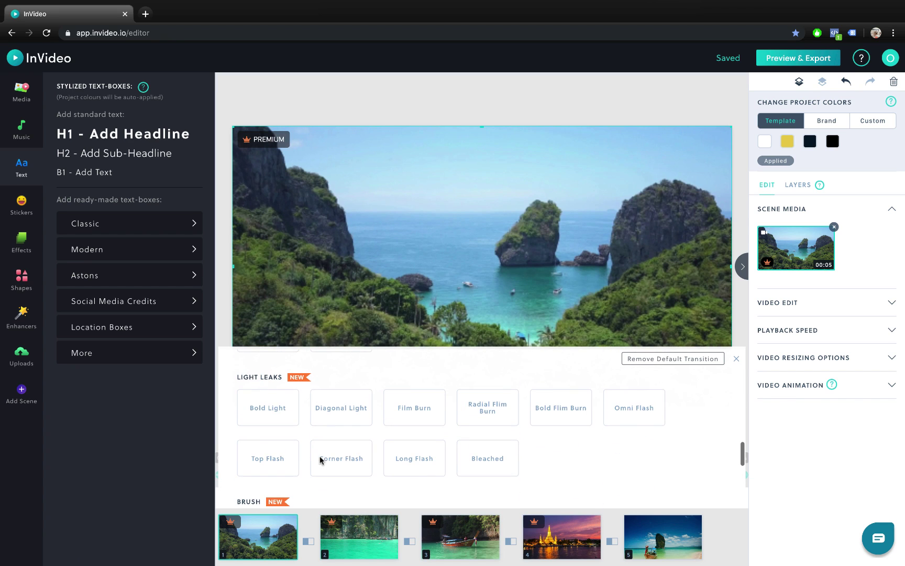
left_click(284, 421)
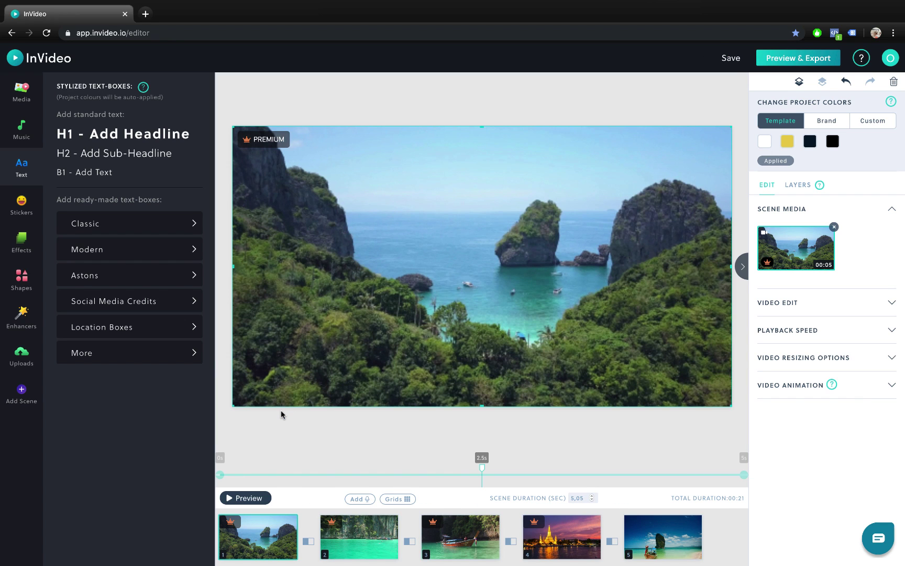
- Apply the Diagonal Light transition between the second and third scenes
left_click(409, 541)
scroll(346, 481, "down", 10)
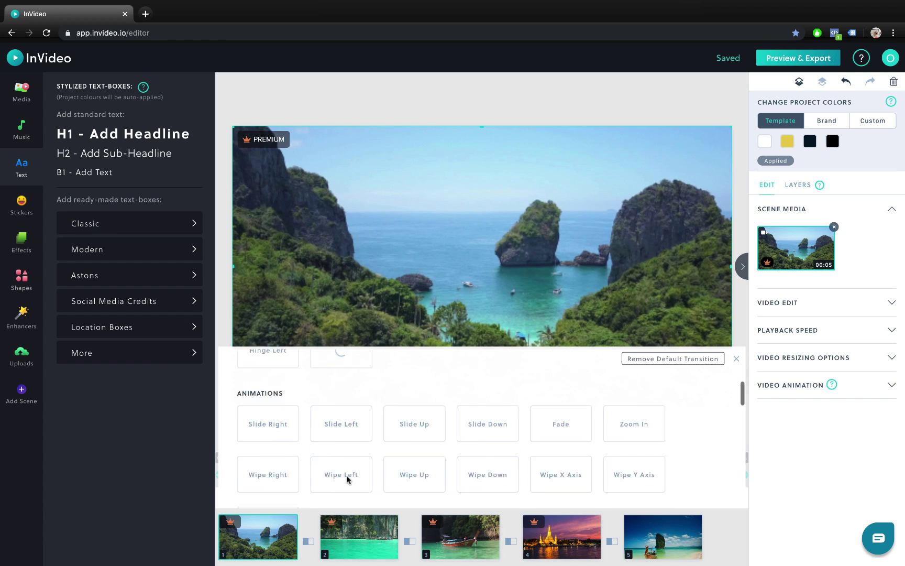
scroll(347, 479, "down", 3)
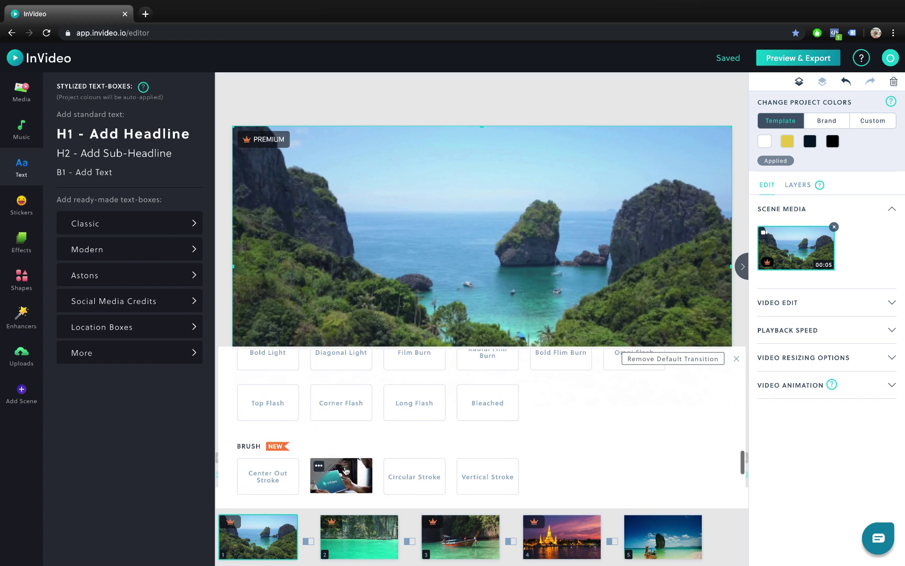
mouse_move(355, 385)
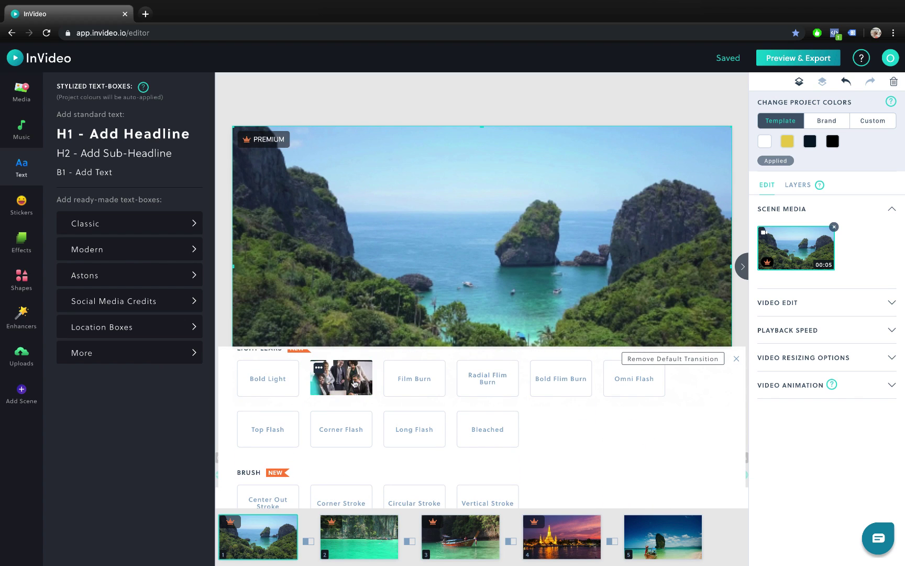
left_click(358, 390)
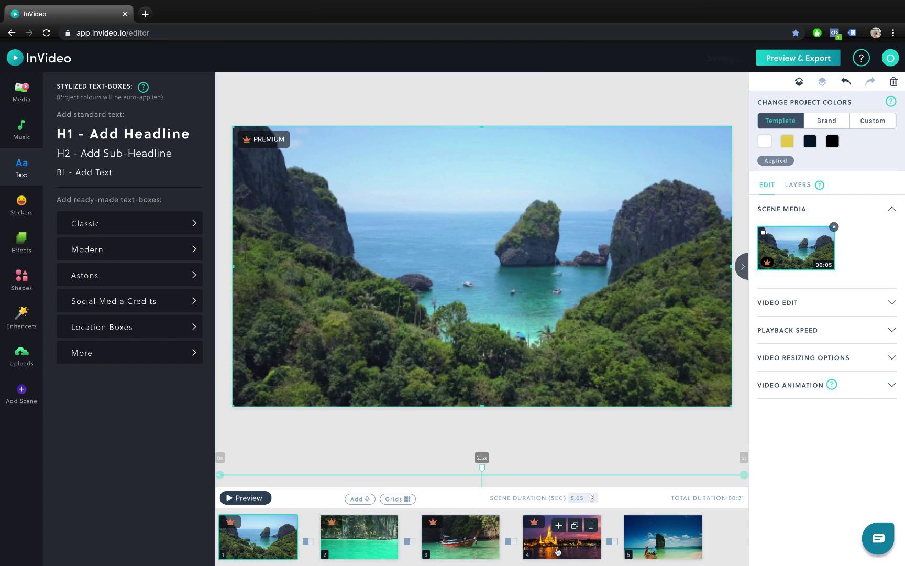
- Apply the Film Roll In Left transition between the third and fourth scenes and between the fourth and fifth scenes
left_click(511, 542)
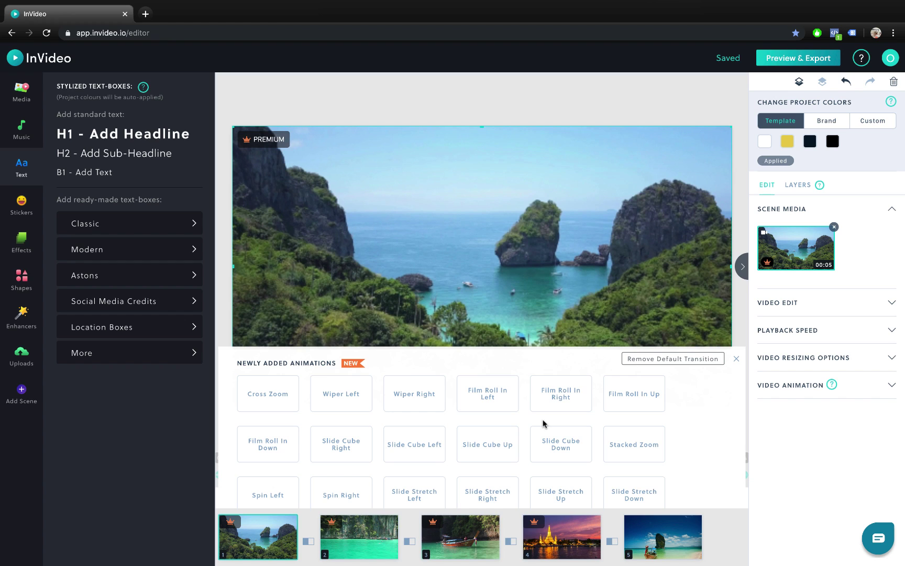
mouse_move(490, 401)
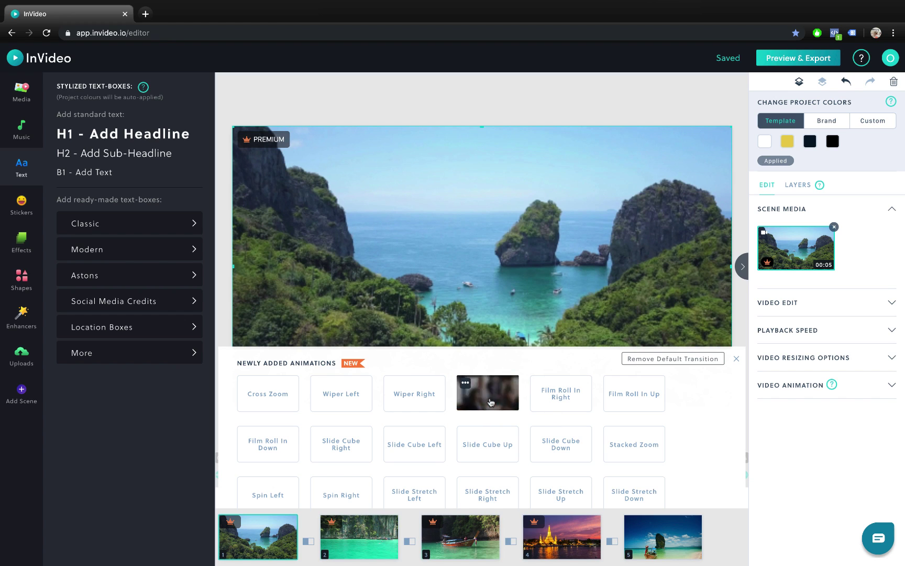
left_click(490, 401)
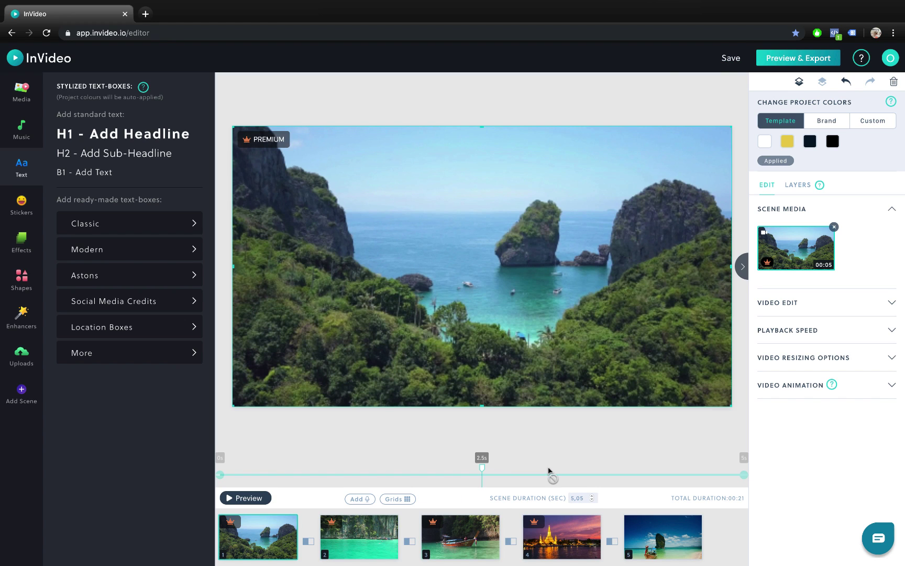
left_click(612, 542)
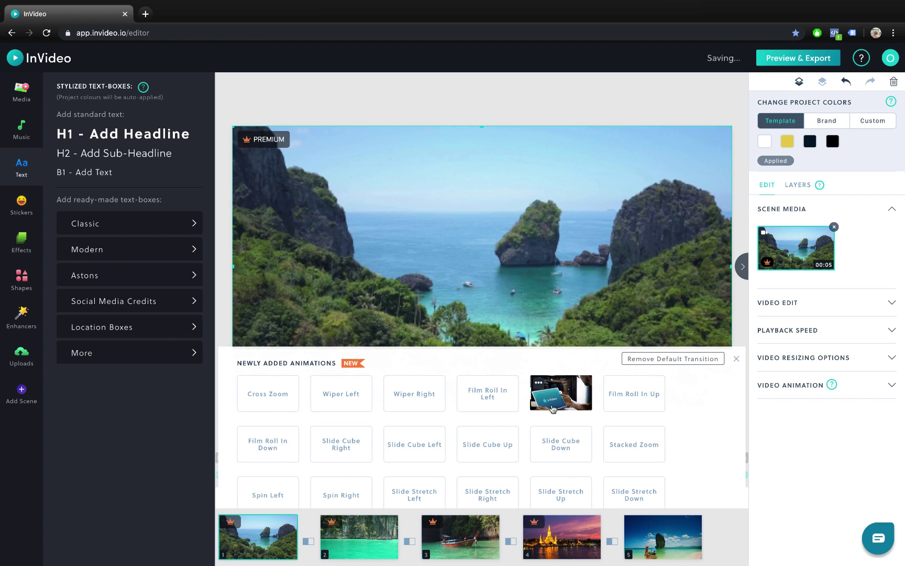
left_click(505, 404)
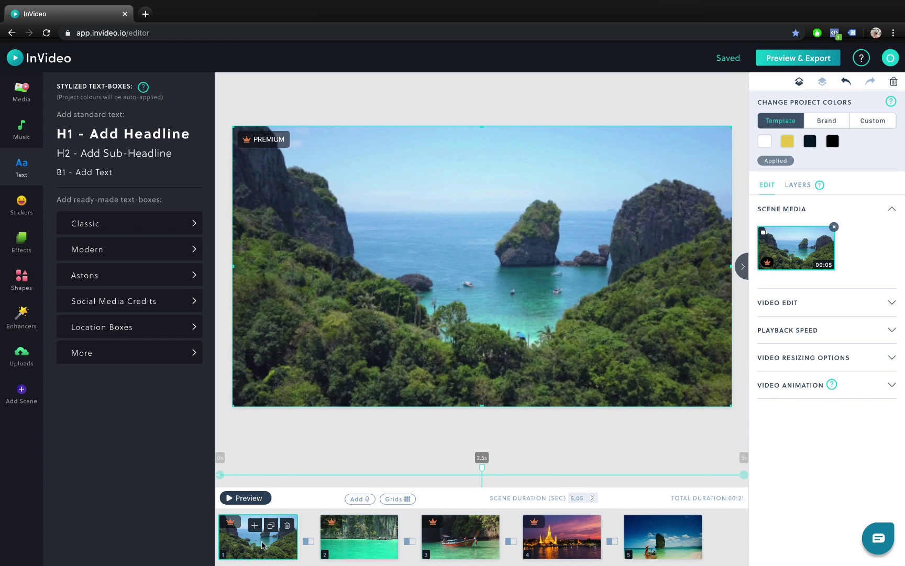
- Add the classic "To Travel IS TO LIVE" text box to the first scene, enlarge it and centre it horizontally using the grid
left_click(114, 225)
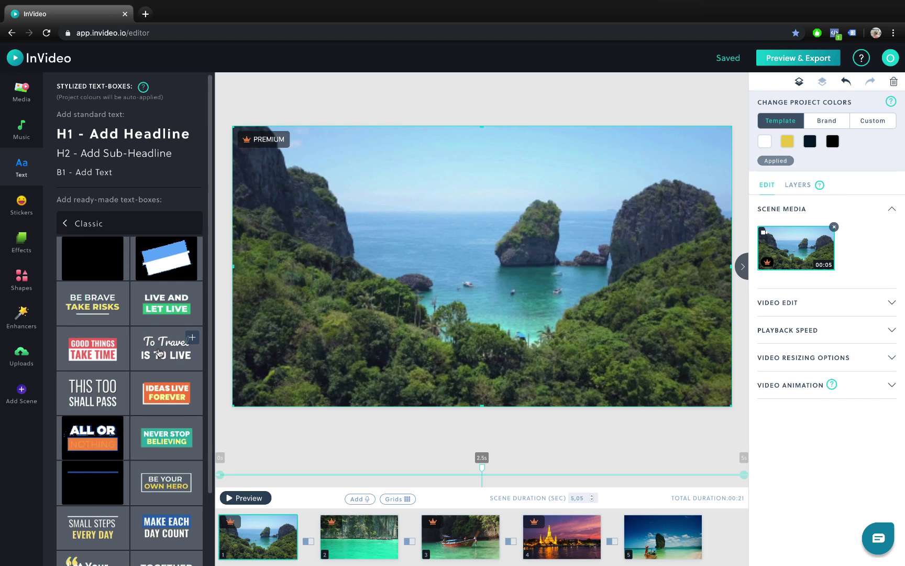
left_click(159, 352)
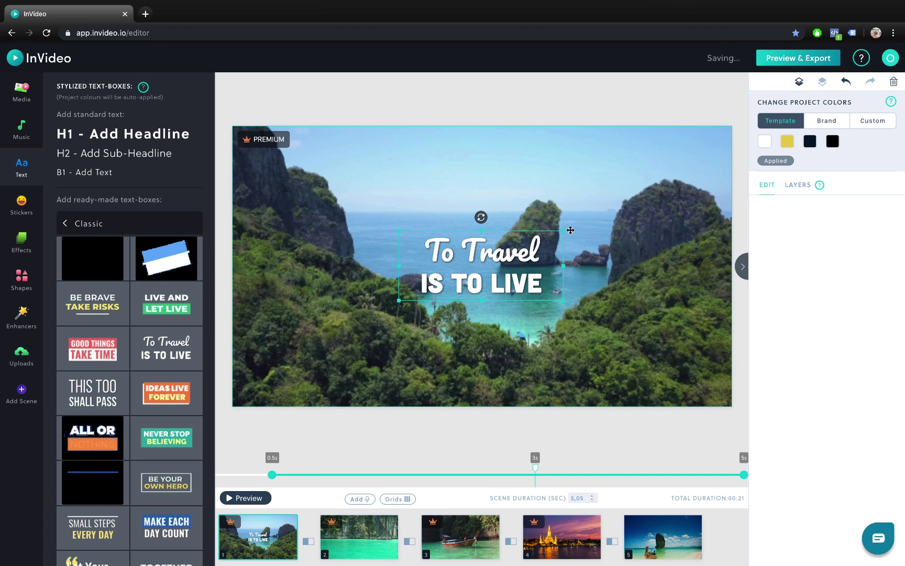
left_click_drag(563, 230, 623, 199)
left_click(387, 499)
left_click_drag(589, 201, 578, 190)
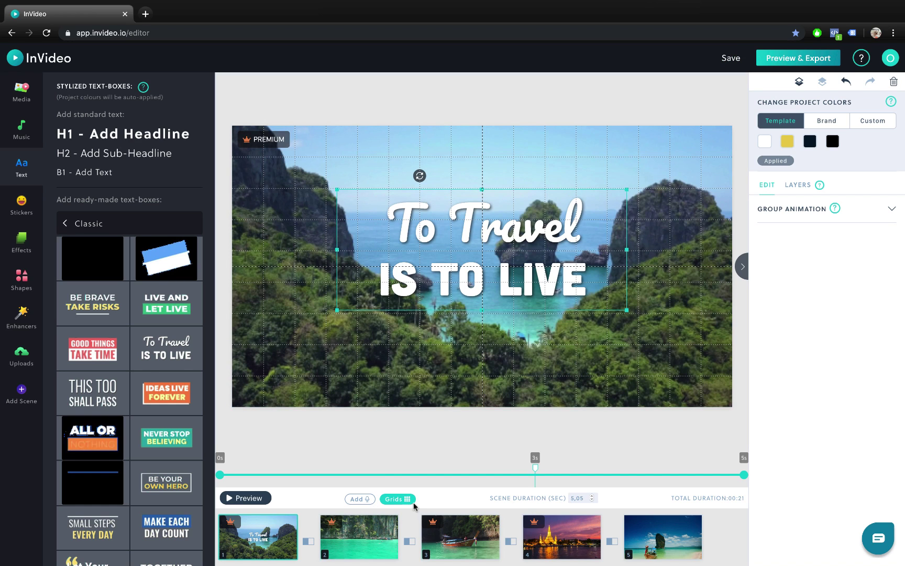
left_click(395, 500)
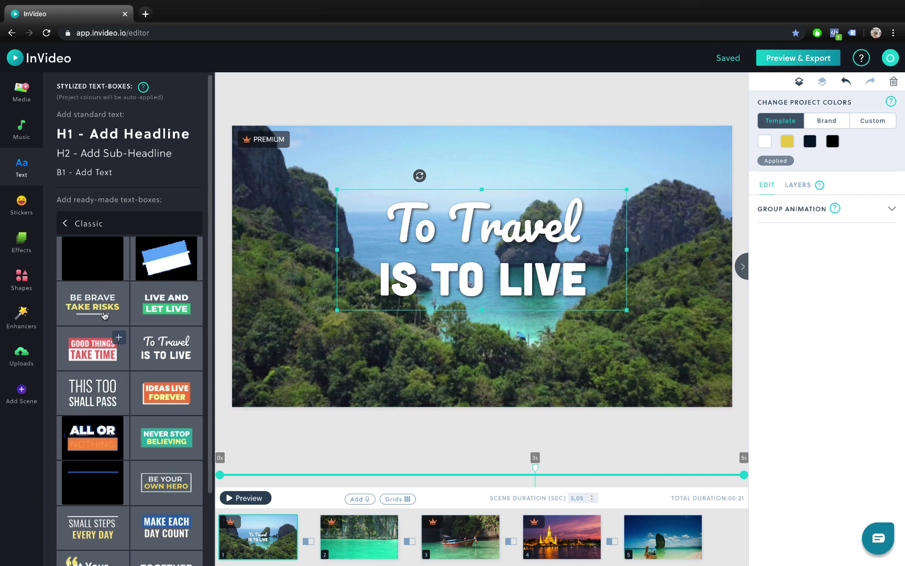
- Add the Singapore location box to the first scene and place it centred just below the "IS TO LIVE" line
left_click(67, 225)
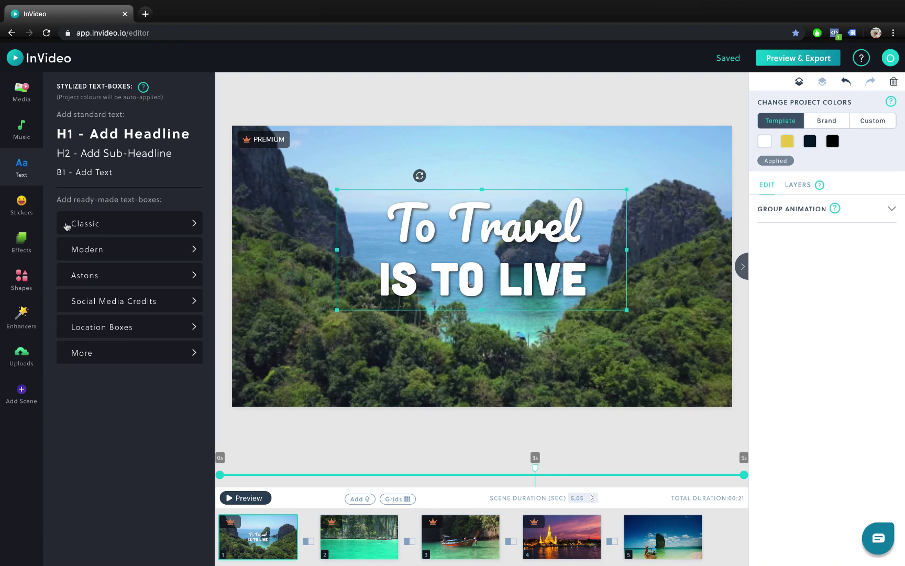
left_click(120, 331)
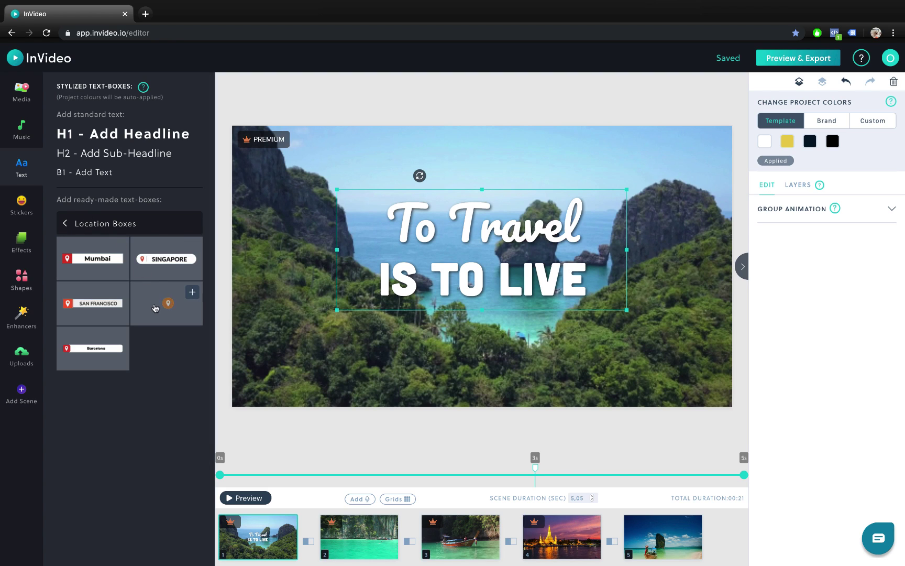
left_click(156, 261)
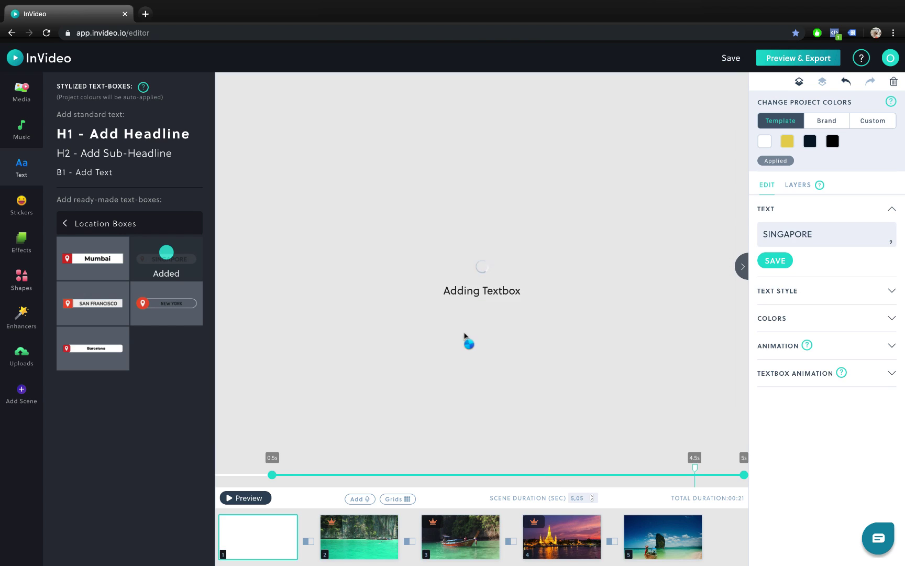
left_click_drag(392, 377, 547, 329)
- Change the location box text to THAILAND and preview the first scene
double_click(510, 332)
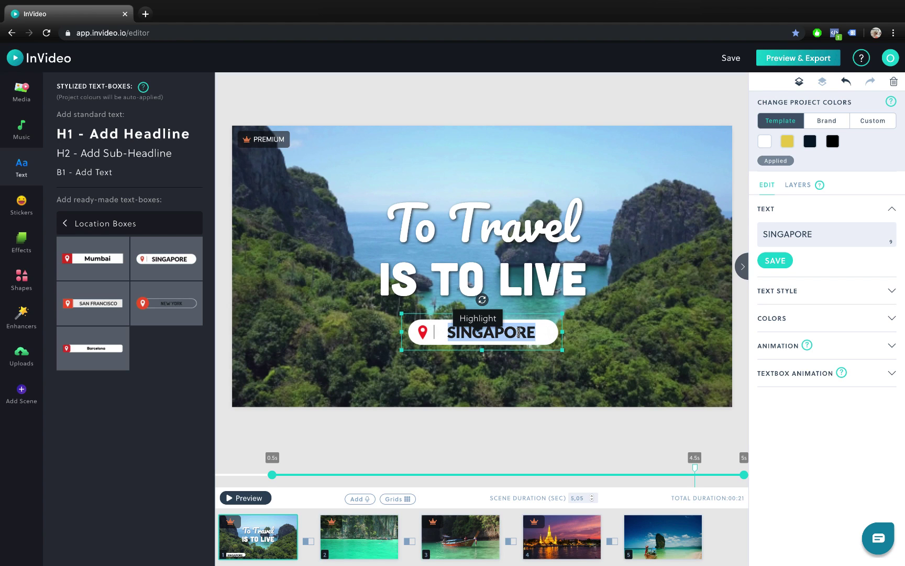
type("TA")
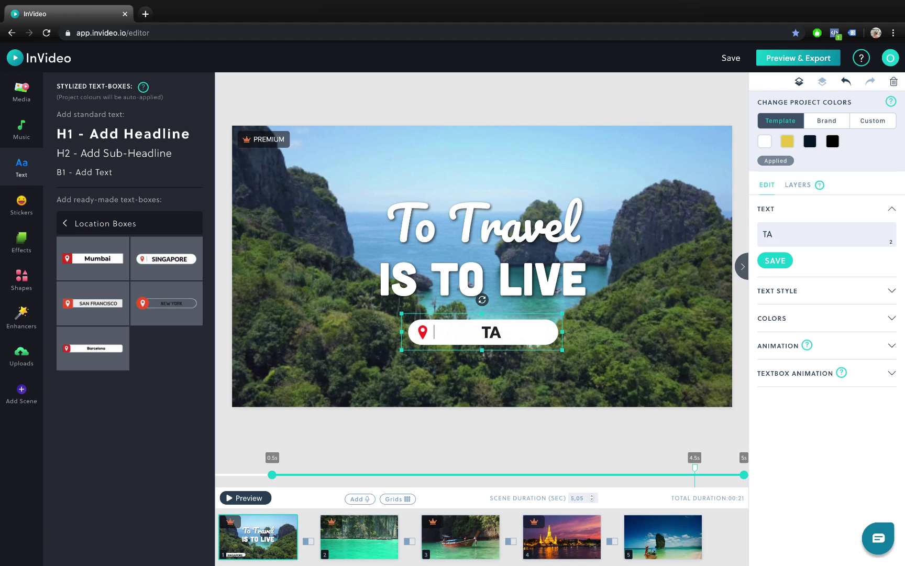
key("BackSpace")
type("HAILA")
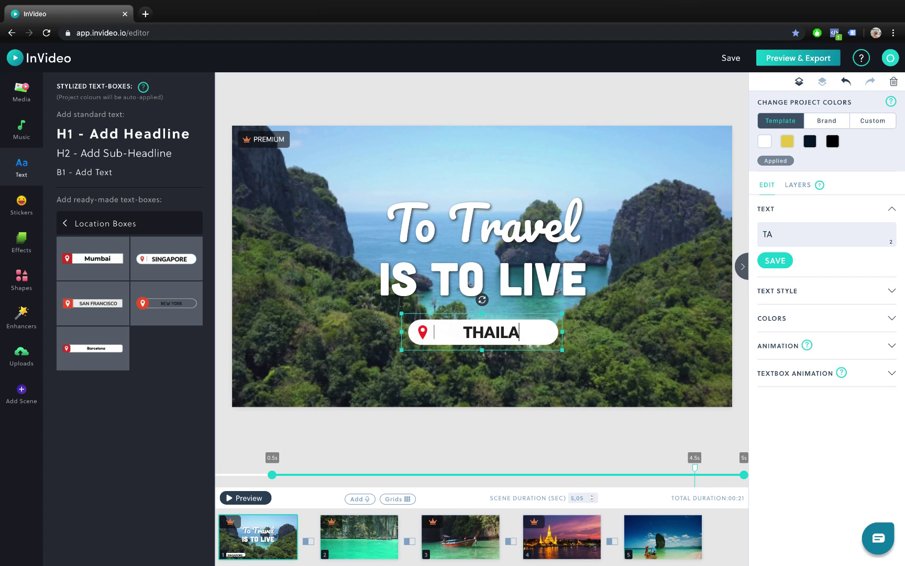
type("ND")
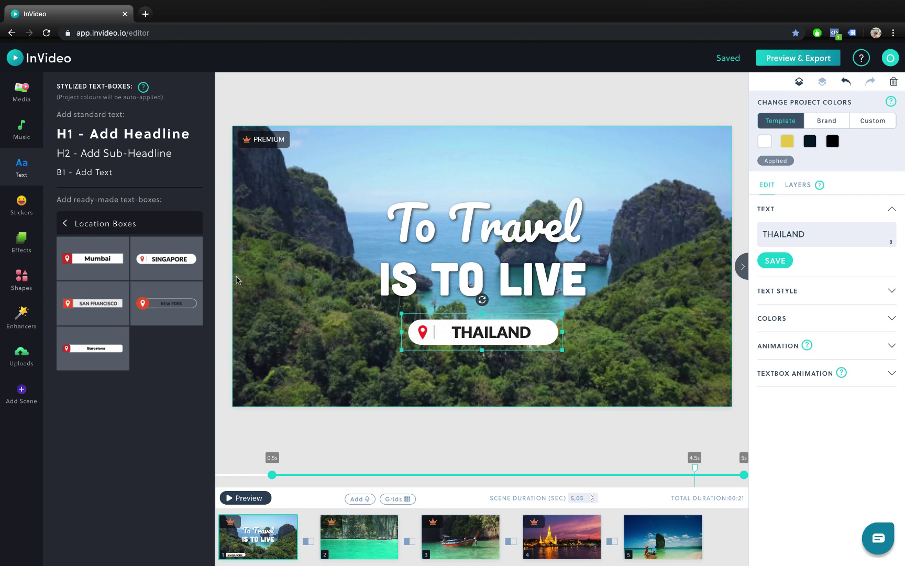
left_click(248, 497)
- Set the in animation of the "IS TO LIVE" line to Fade From Up and preview the scene
left_click(571, 271)
left_click(878, 346)
scroll(838, 356, "down", 1)
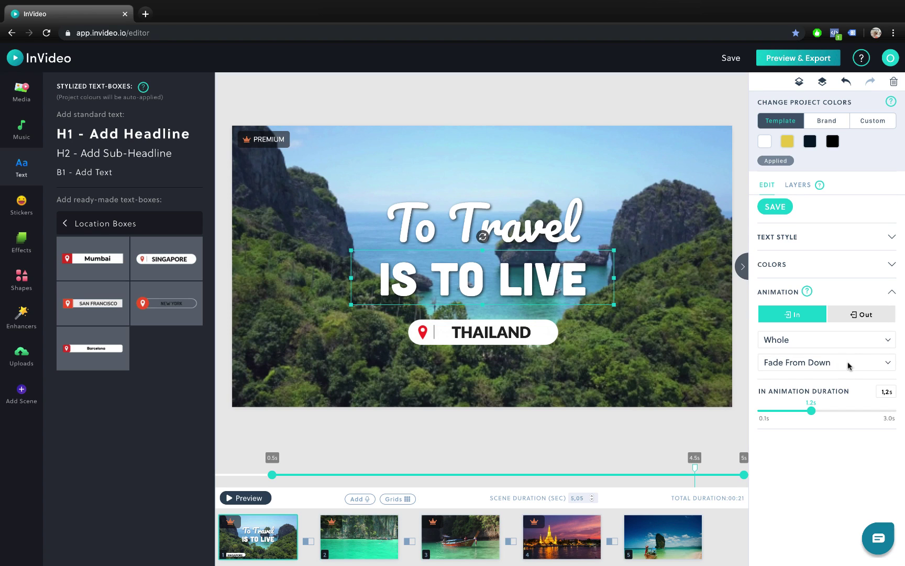
left_click(889, 365)
scroll(870, 399, "down", 3)
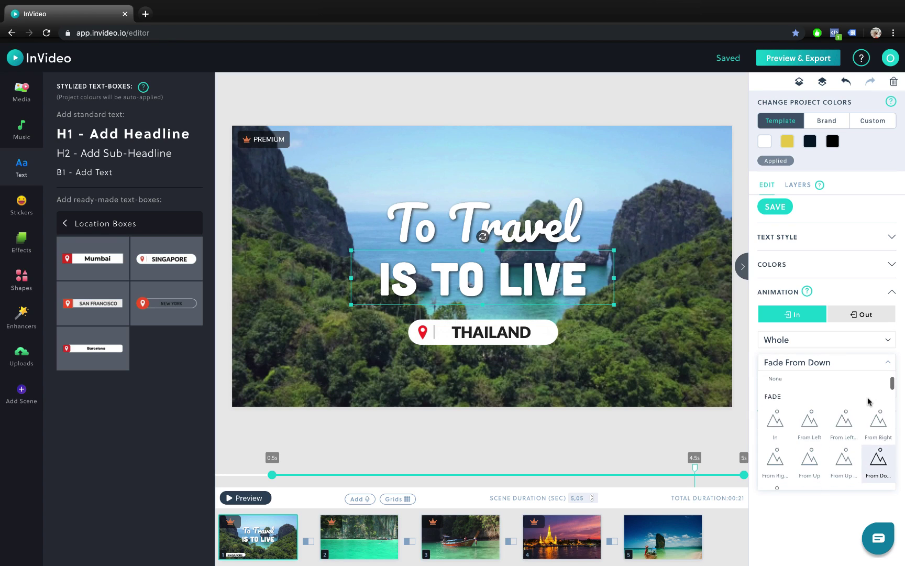
scroll(859, 414, "down", 1)
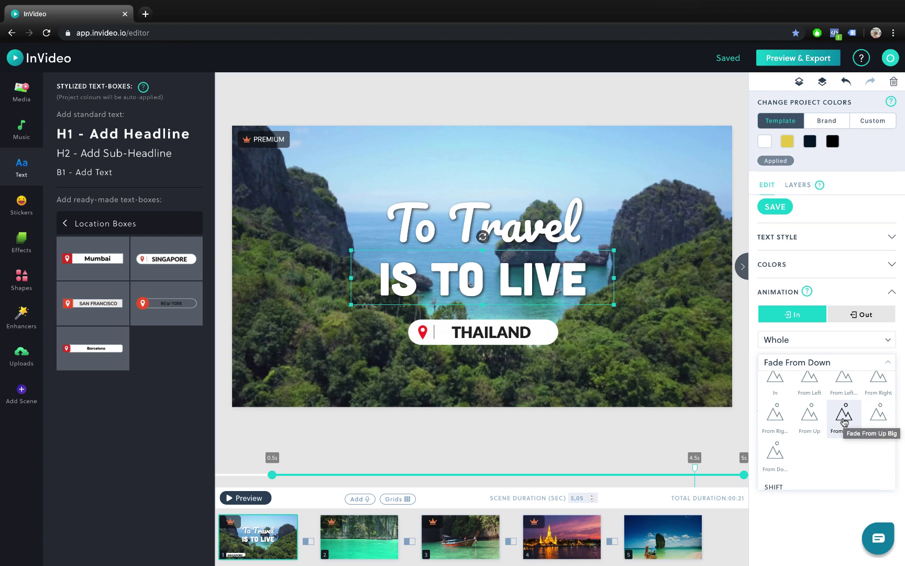
left_click(815, 419)
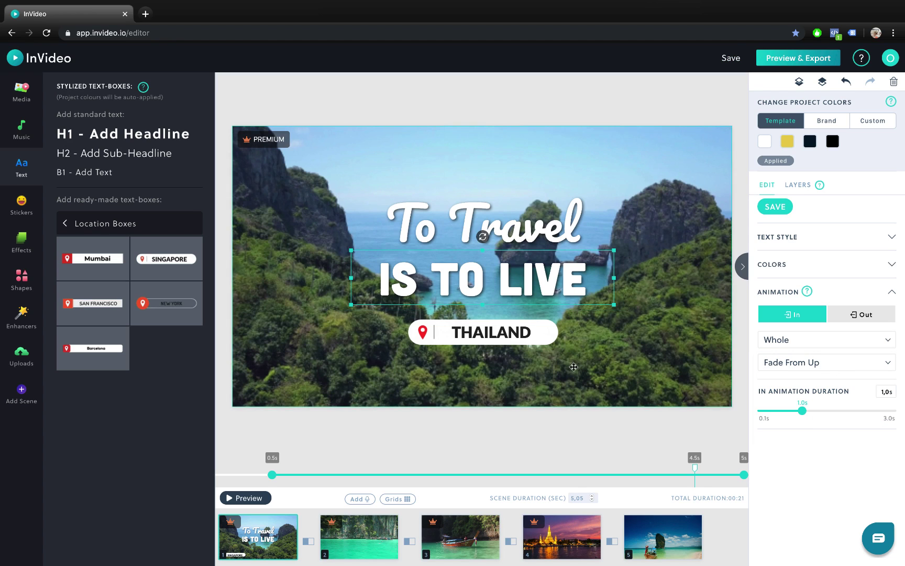
left_click(249, 498)
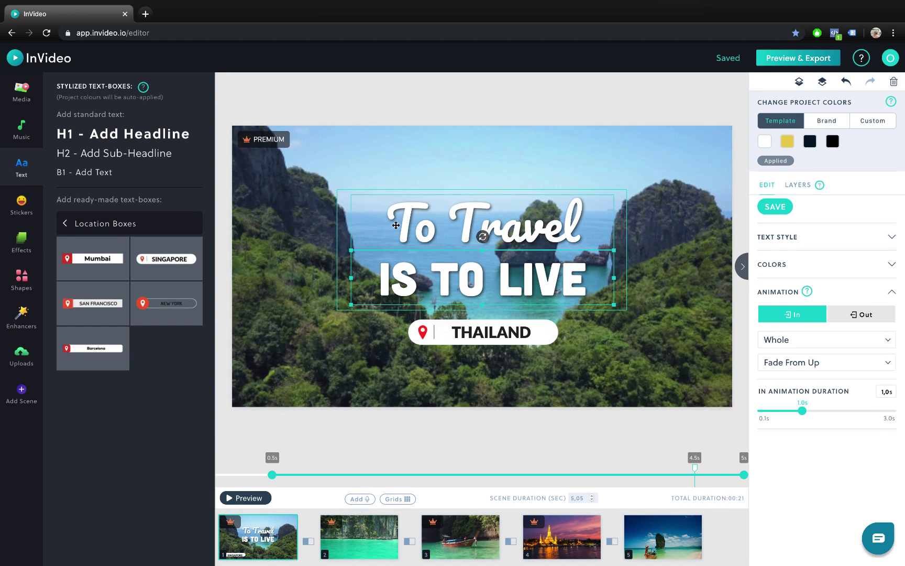
- Copy the whole "To Travel IS TO LIVE" text group from the first scene and paste it into the second scene
left_click(338, 214)
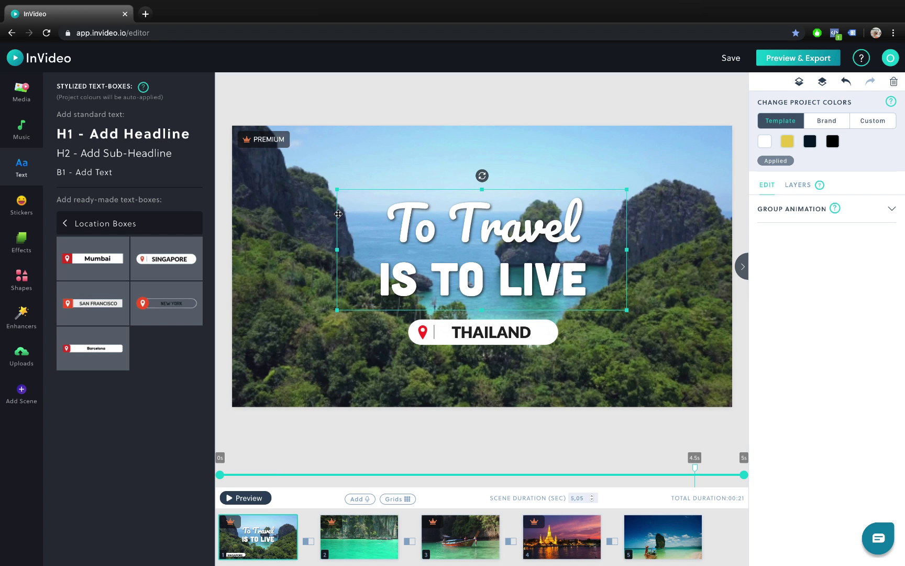
key("ctrl+c")
mouse_move(329, 550)
left_click(359, 542)
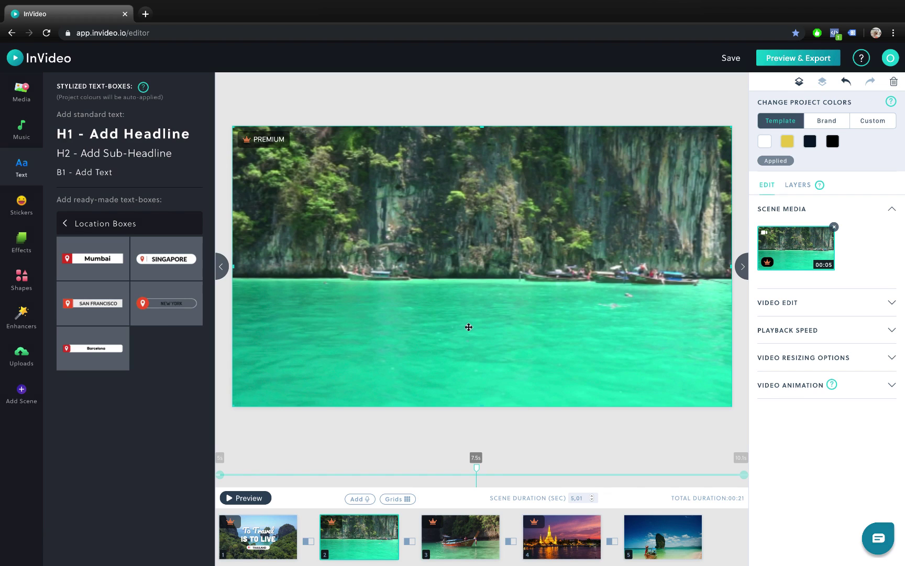
key("ctrl+v")
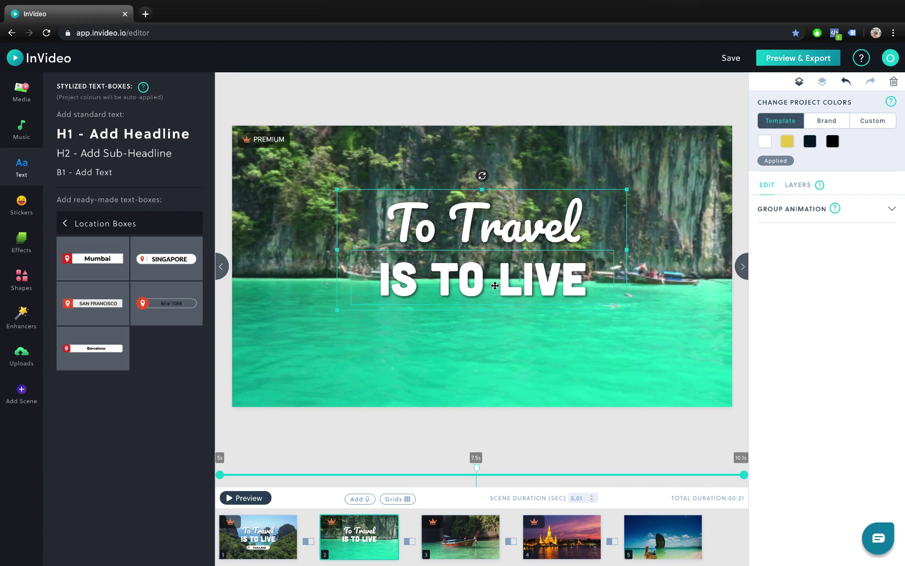
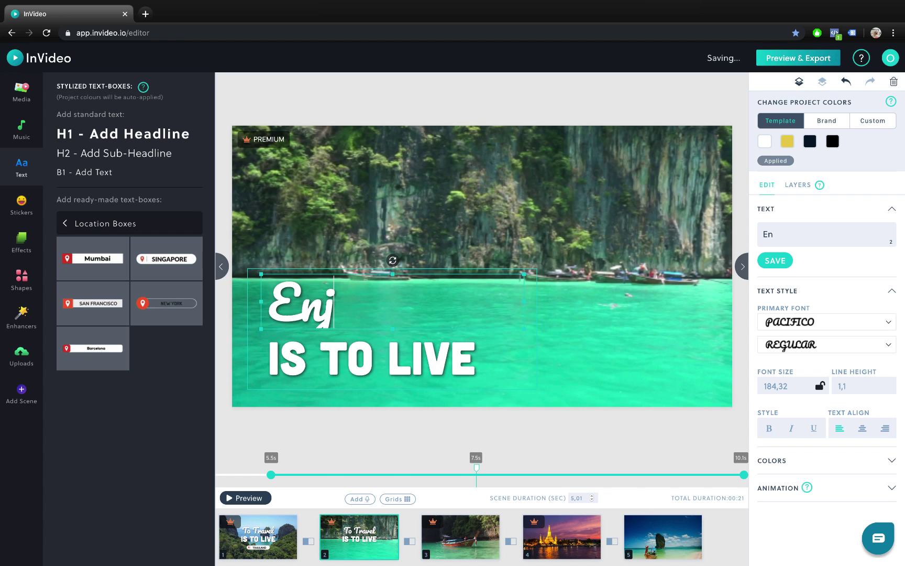
- Change the pasted group's upper line to "Enjoy Blue" in a taller text box, with auto-resizing locked and font size 182,44
type("Blue")
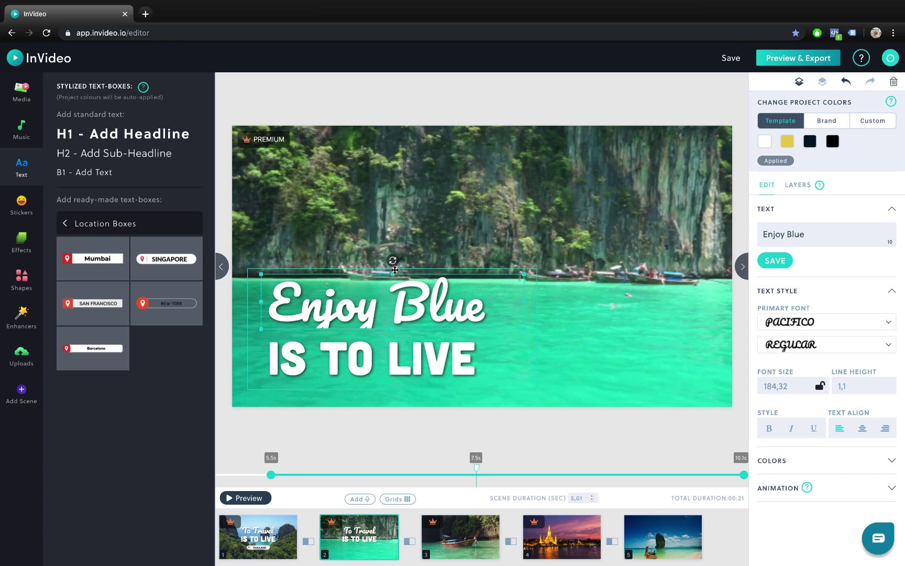
left_click_drag(394, 275, 392, 245)
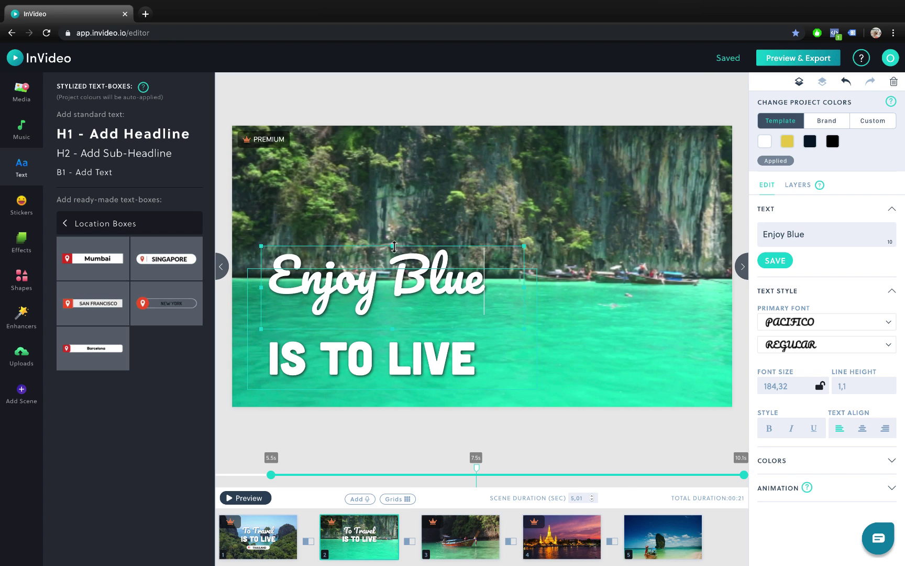
left_click(820, 387)
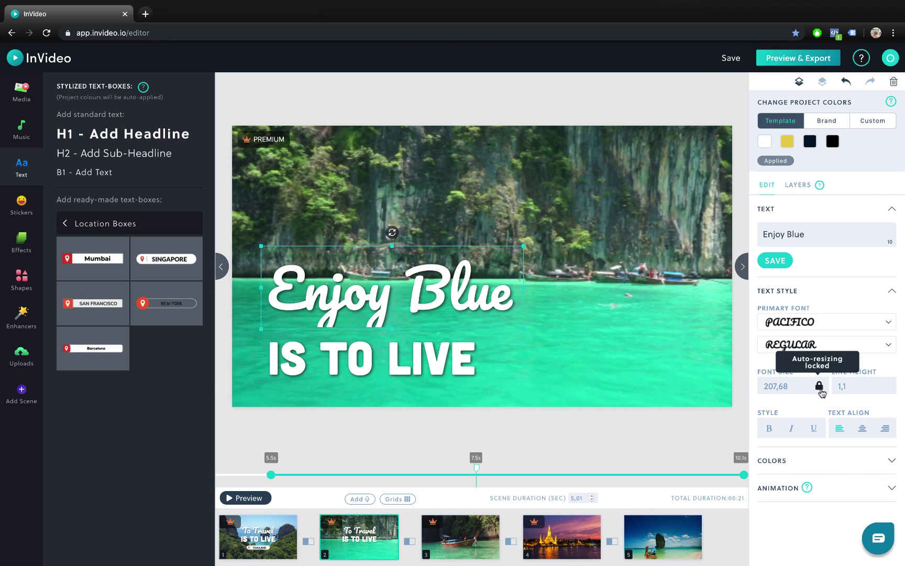
left_click(792, 386)
key("BackSpace")
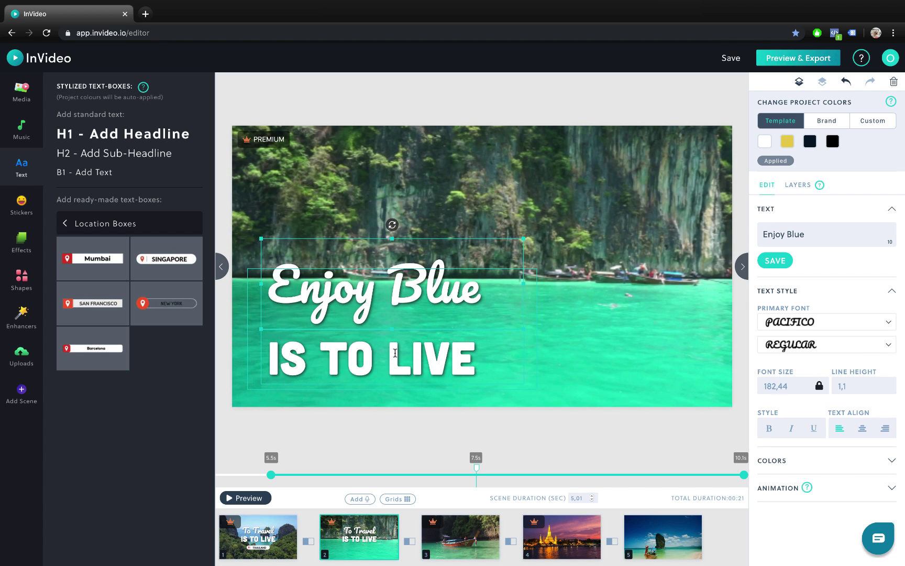
- Replace the lower line of the second scene's title with WATER
left_click(395, 352)
double_click(409, 355)
triple_click(408, 355)
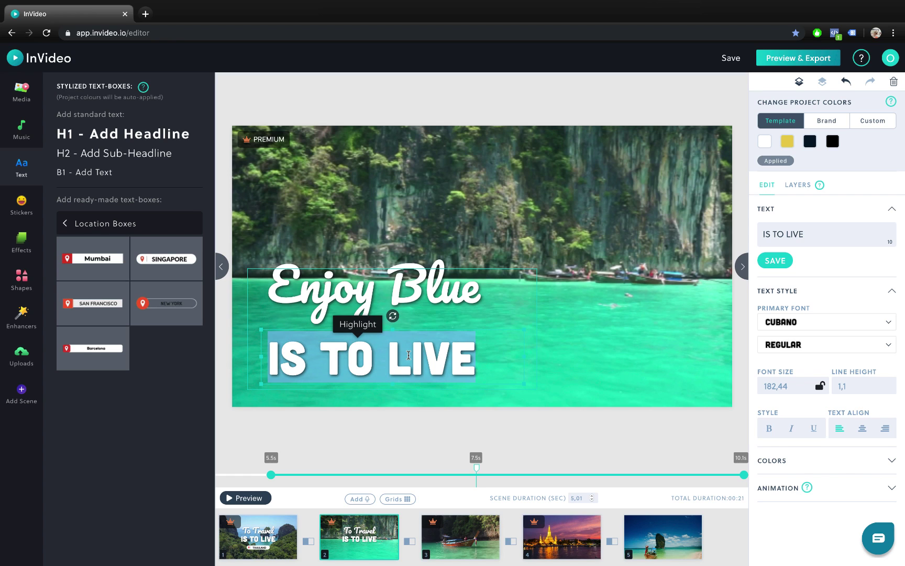
type("WATER")
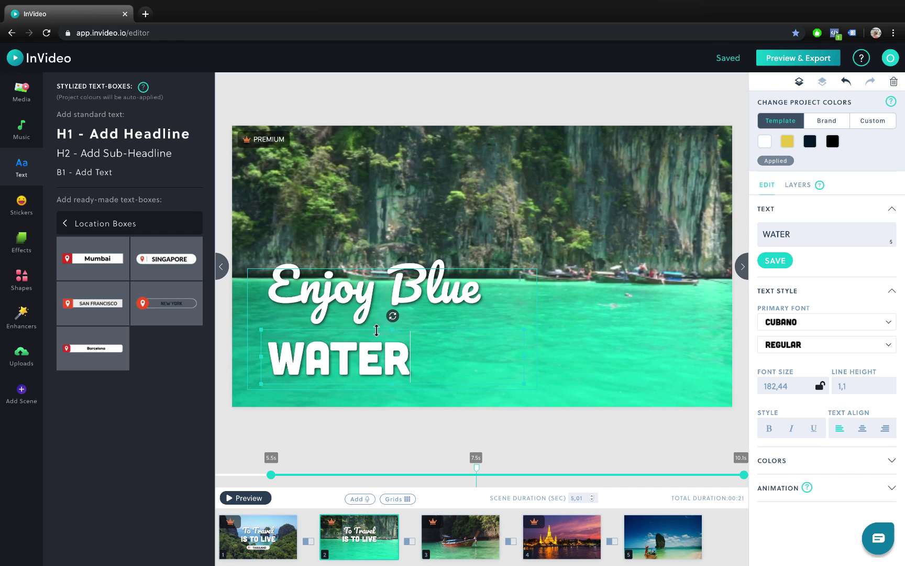
- Place WATER directly beneath "Blue", shift the whole title group toward the picture's lower-left corner, and preview the scene
left_click(375, 330)
left_click_drag(263, 344, 386, 319)
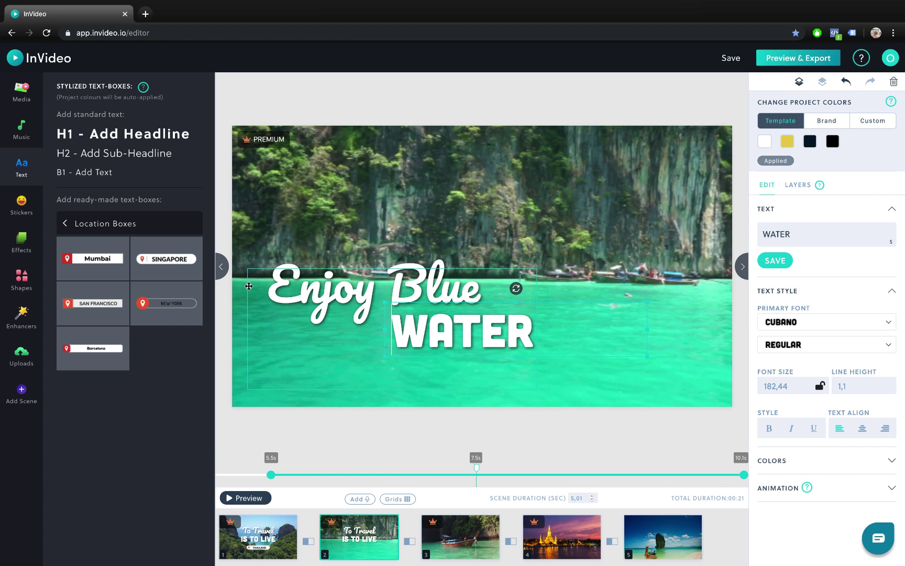
left_click_drag(248, 286, 228, 318)
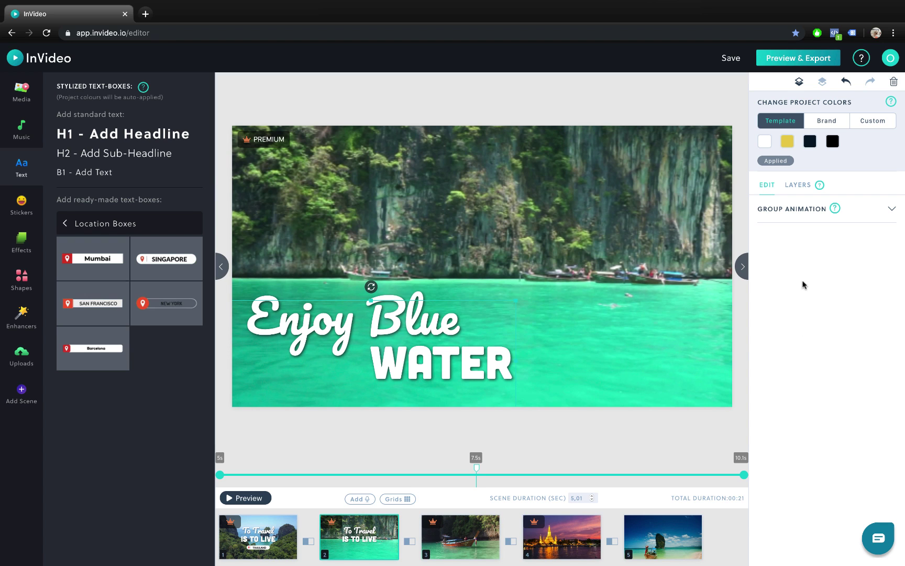
left_click(262, 500)
- Set the entrance animation of the "Enjoy Blue" text to Fade From Left Big
left_click(381, 318)
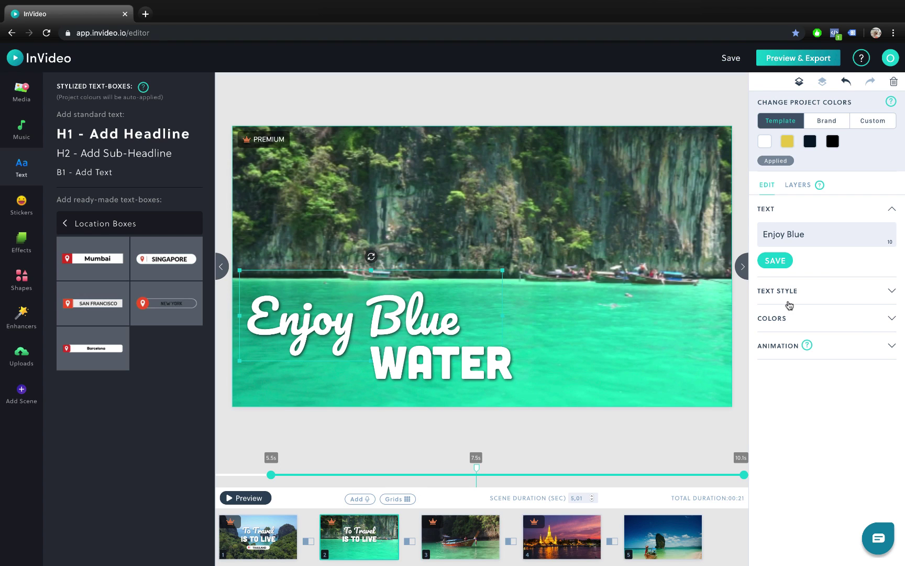
left_click(881, 347)
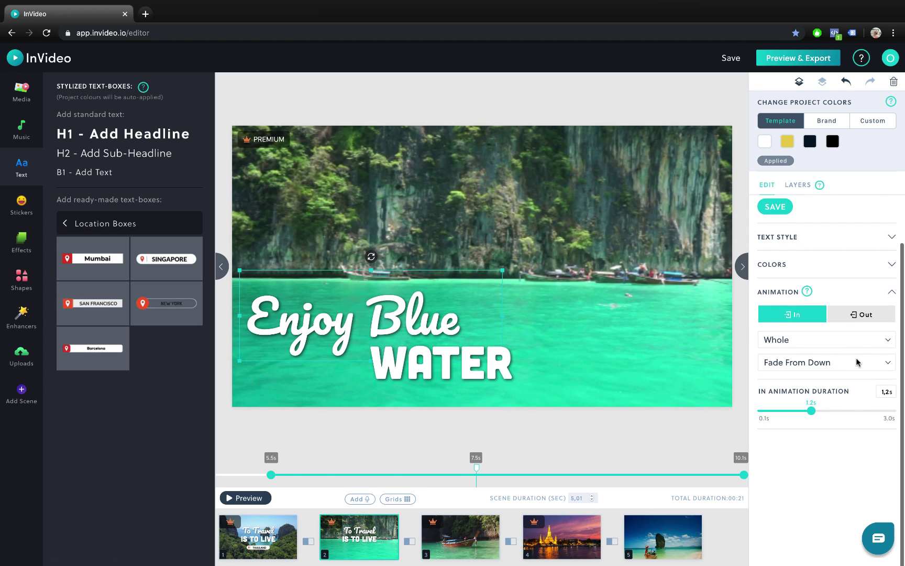
left_click(886, 366)
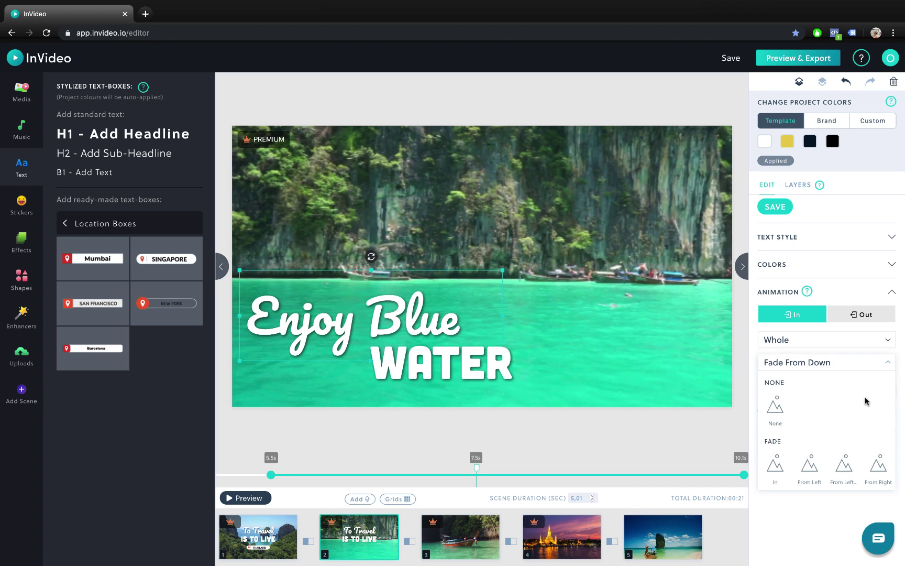
scroll(866, 401, "down", 3)
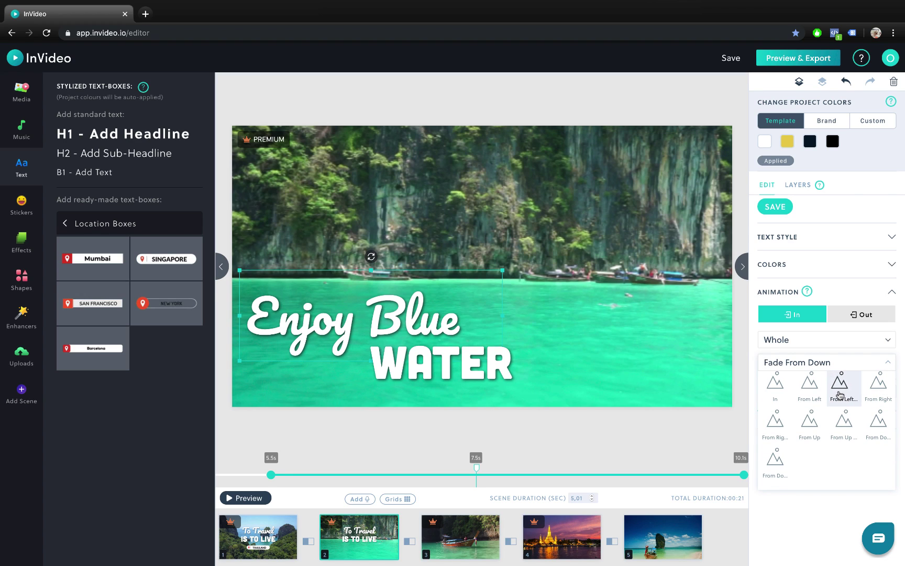
left_click(841, 387)
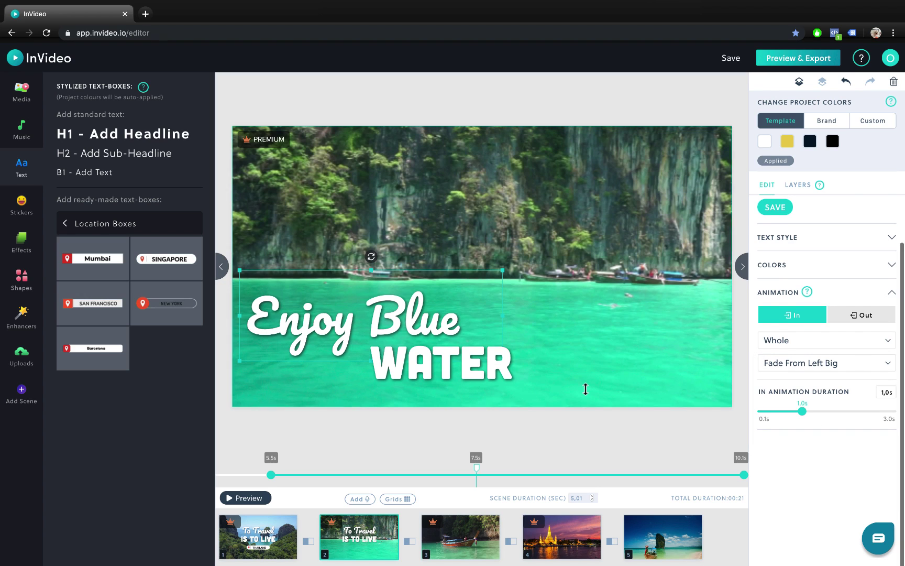
- Give the WATER text the Fade From Left Big entrance animation and preview the second scene
left_click(494, 368)
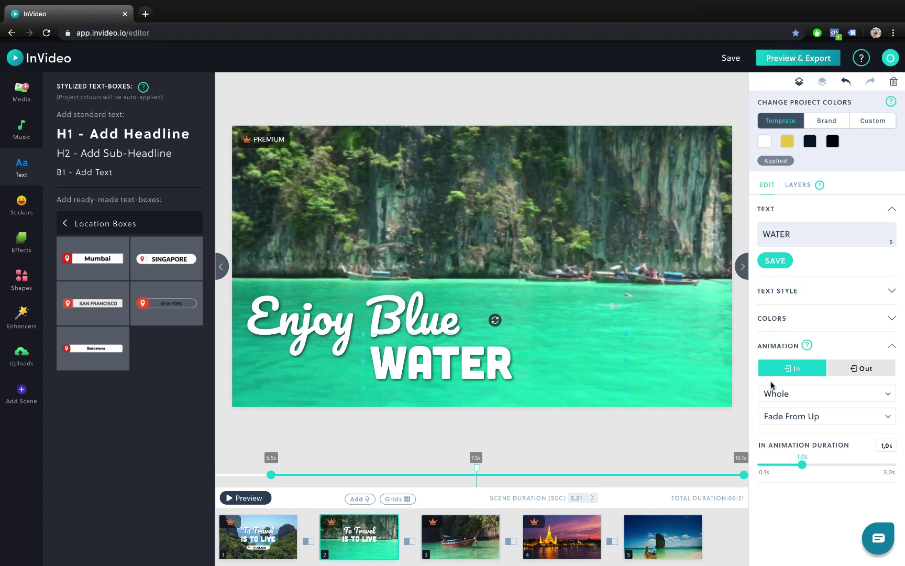
left_click(852, 419)
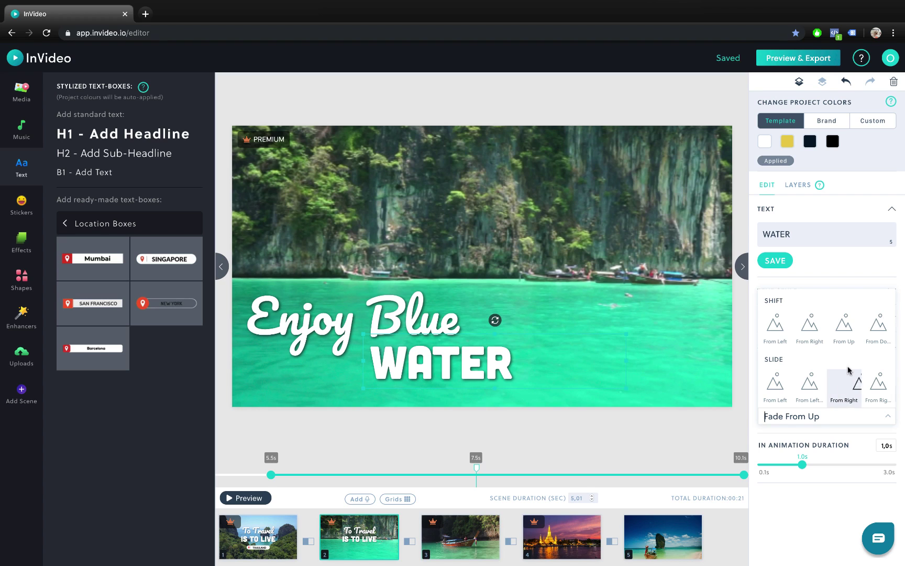
scroll(848, 369, "down", 1)
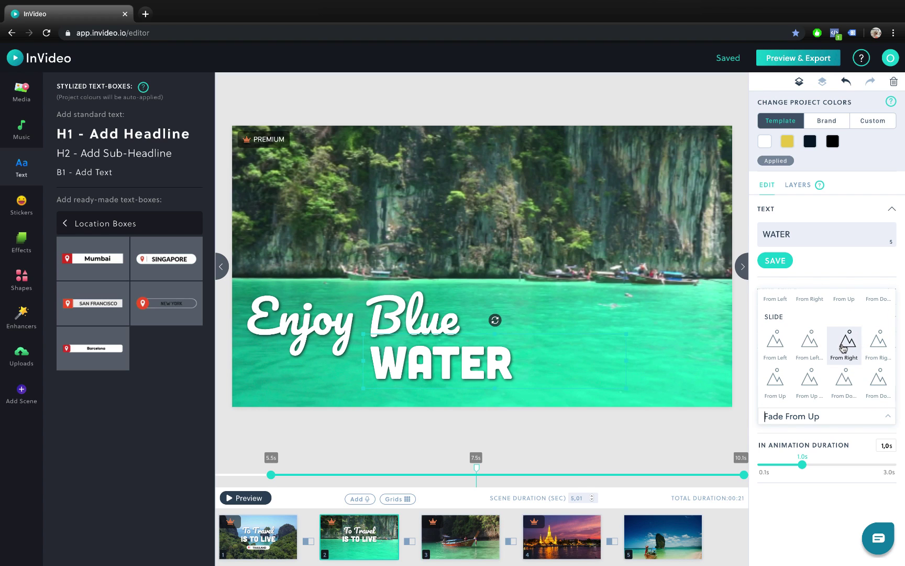
scroll(841, 362, "up", 2)
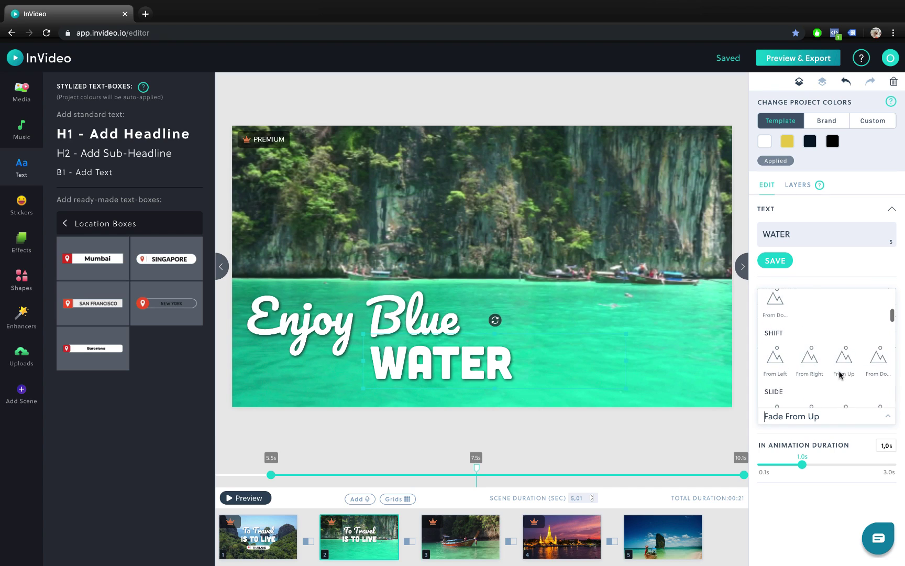
scroll(839, 374, "up", 3)
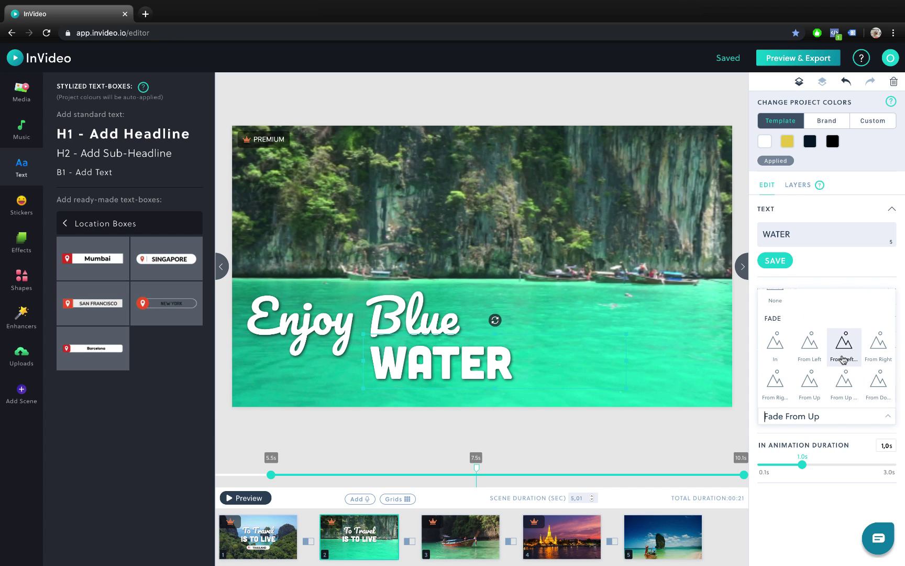
left_click(843, 359)
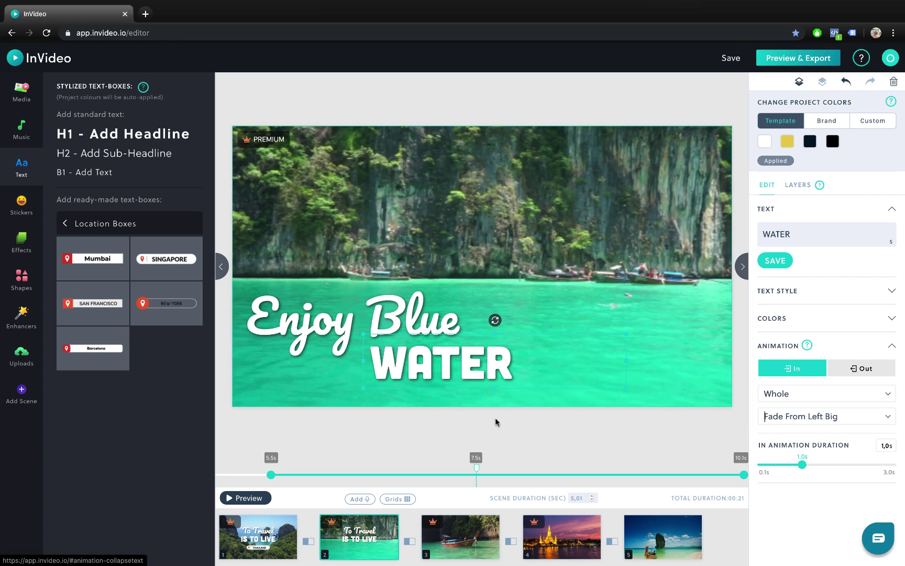
left_click(246, 498)
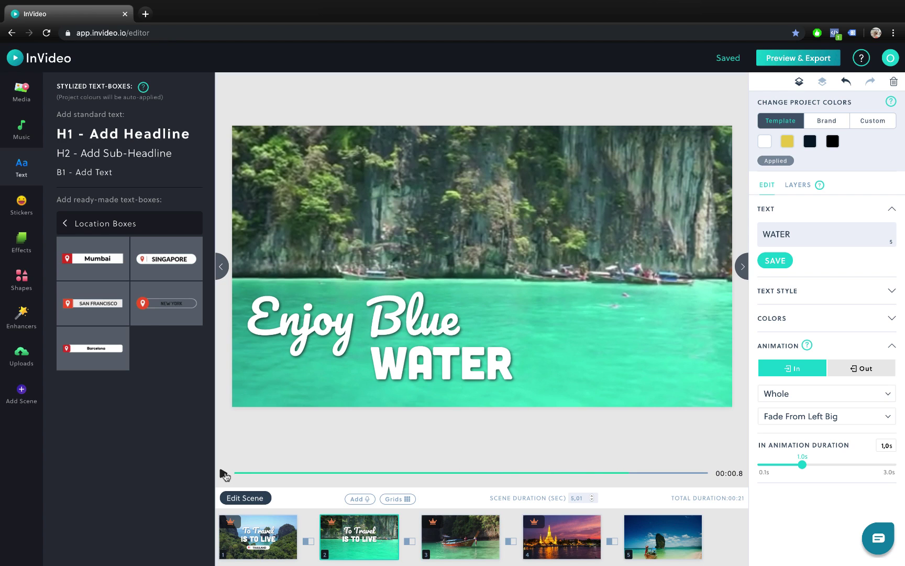
- Add the heart-eyes emoji sticker to the second scene and place it just after the word "Blue"
mouse_move(276, 543)
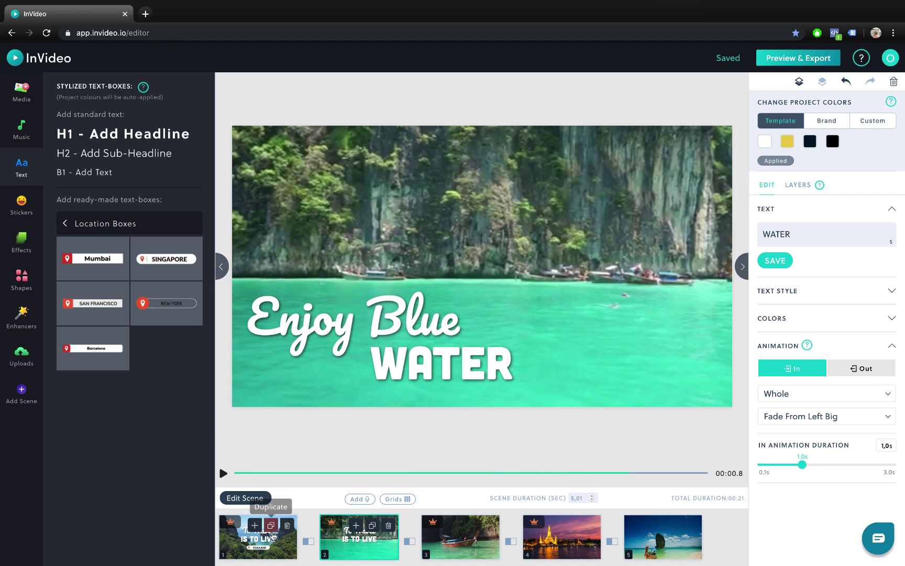
left_click(276, 543)
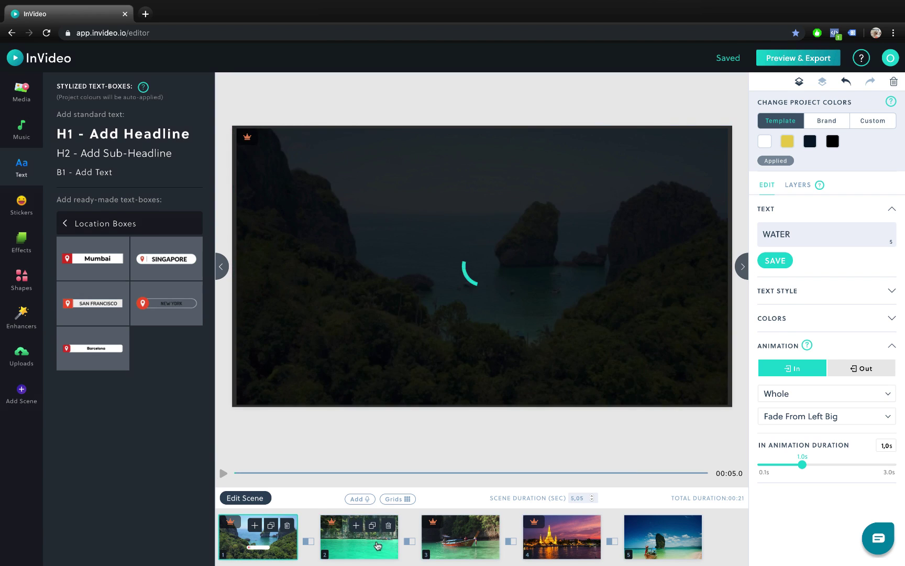
left_click(383, 545)
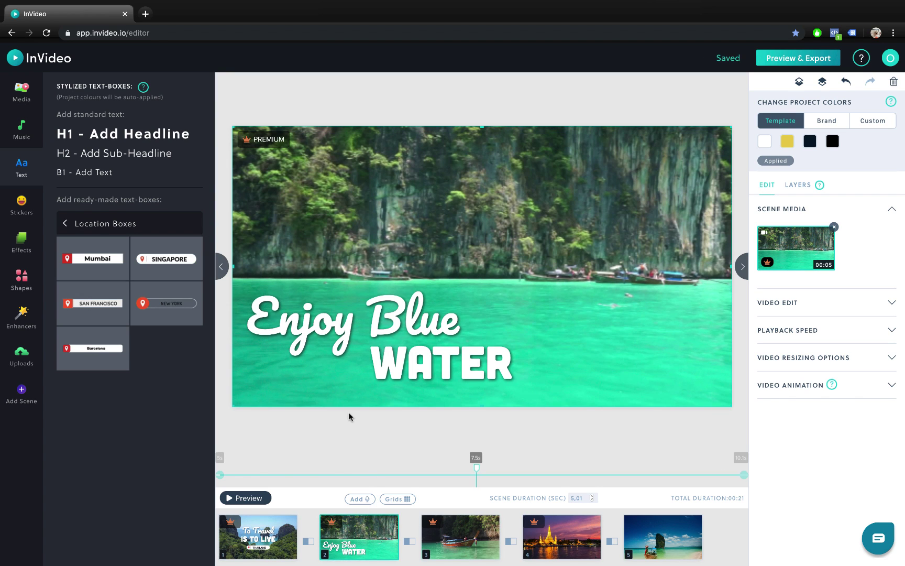
left_click(18, 204)
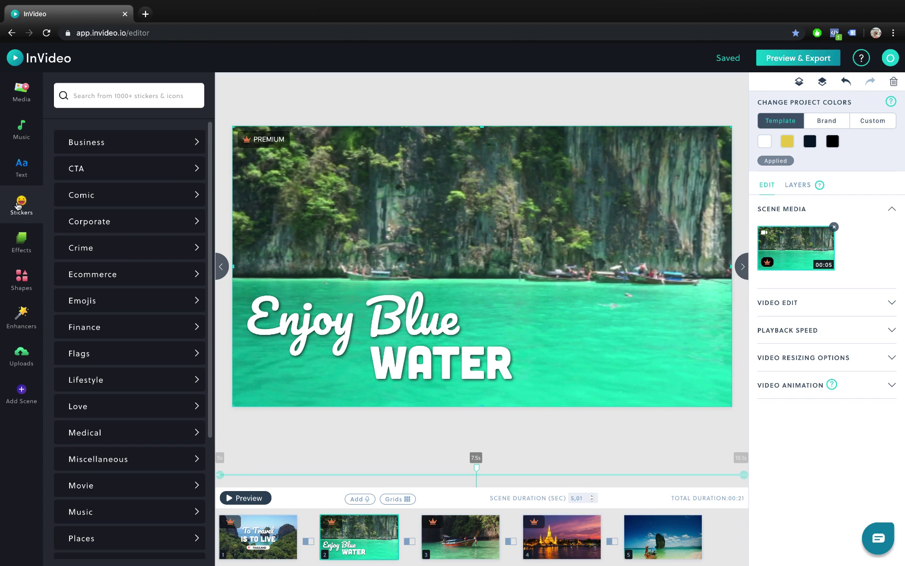
left_click(131, 305)
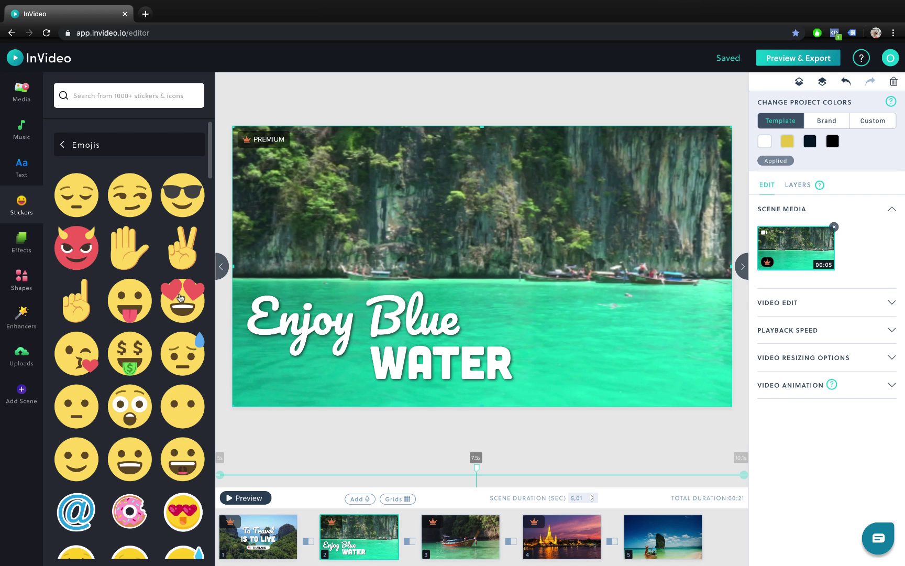
left_click(180, 298)
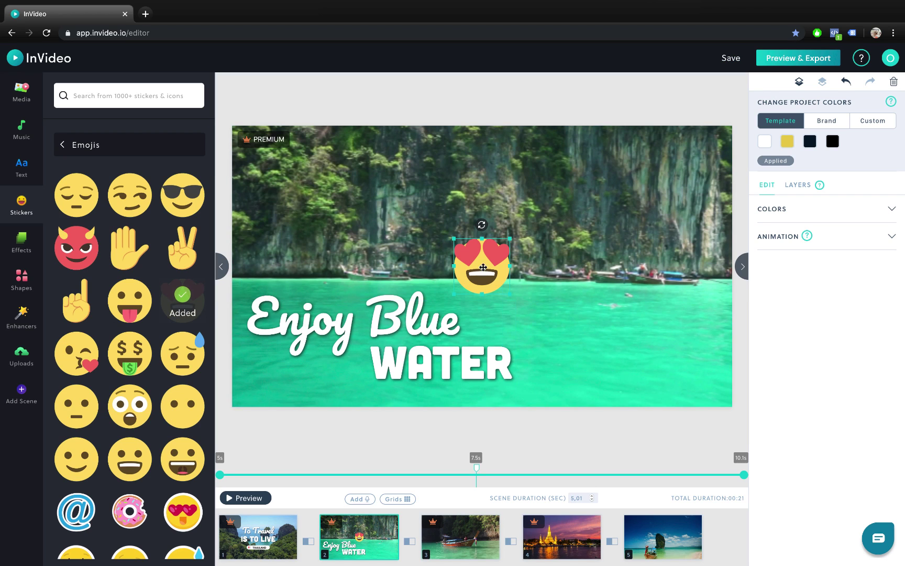
left_click_drag(487, 264, 500, 305)
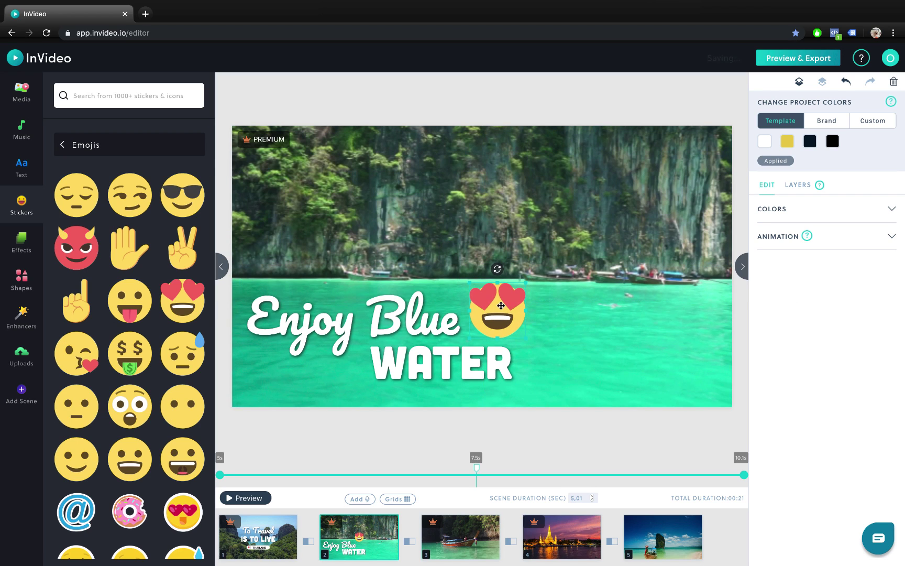
- Set the emoji sticker's entrance animation to Fade From Down and preview the scene
left_click(892, 236)
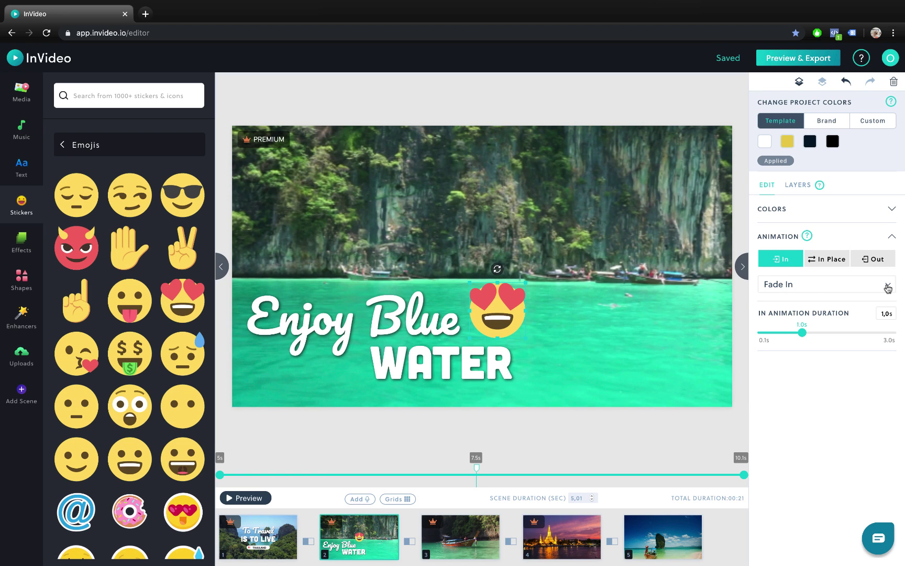
left_click(888, 288)
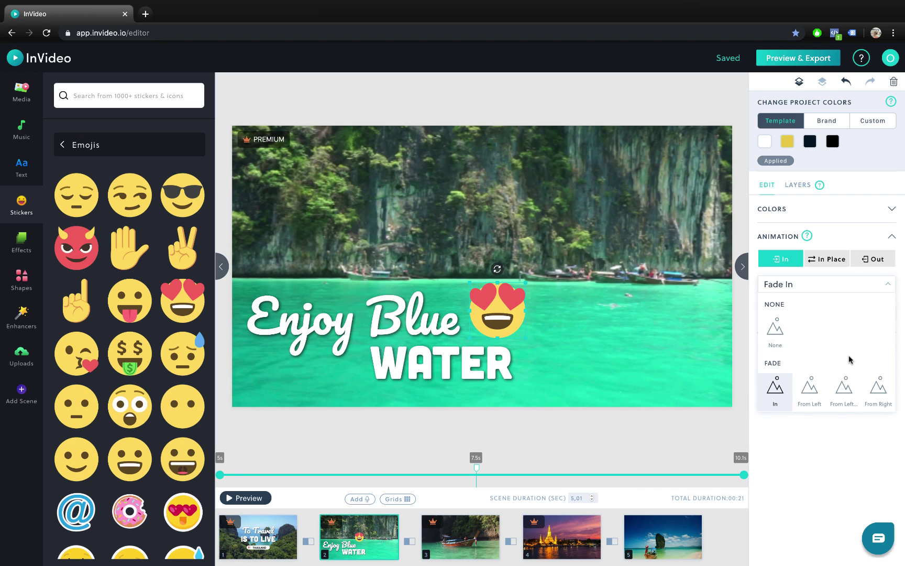
scroll(850, 359, "down", 2)
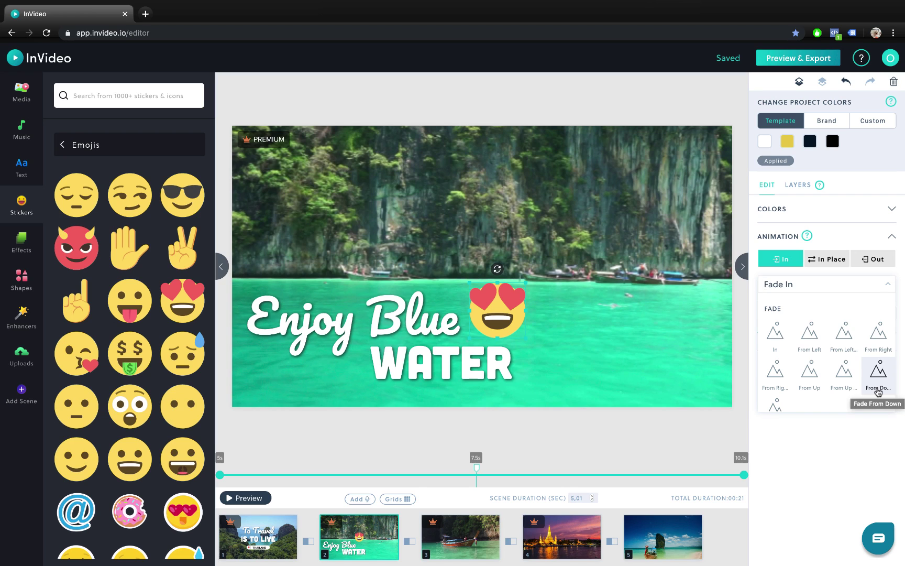
left_click(878, 387)
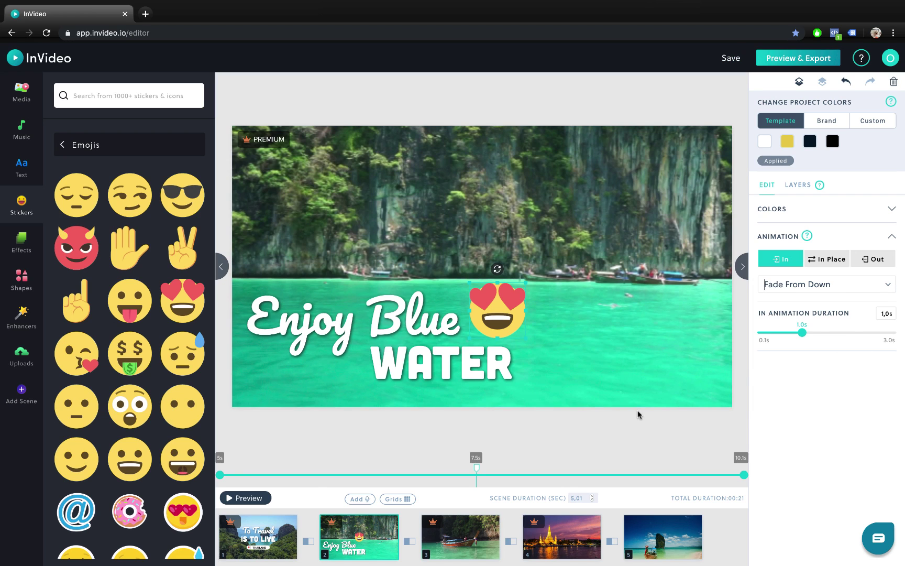
left_click(248, 498)
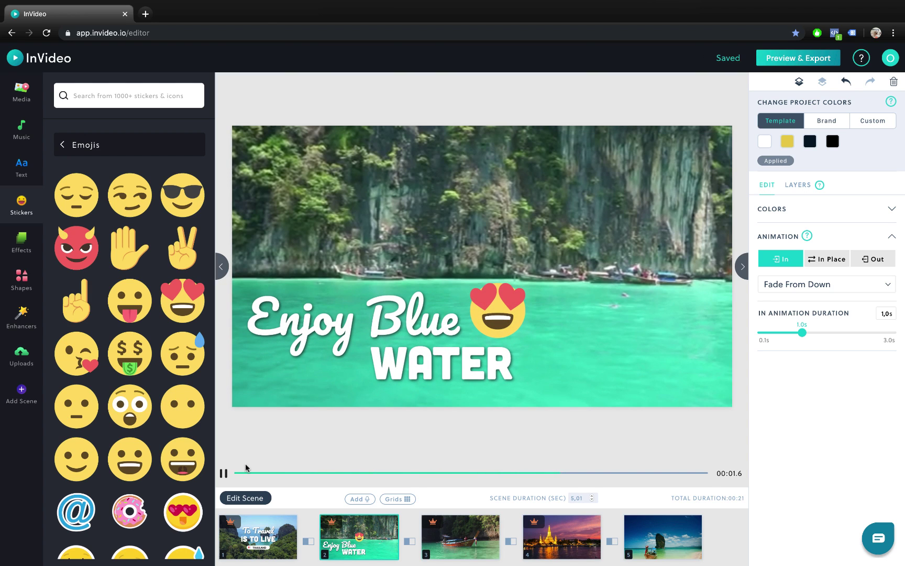
left_click(226, 474)
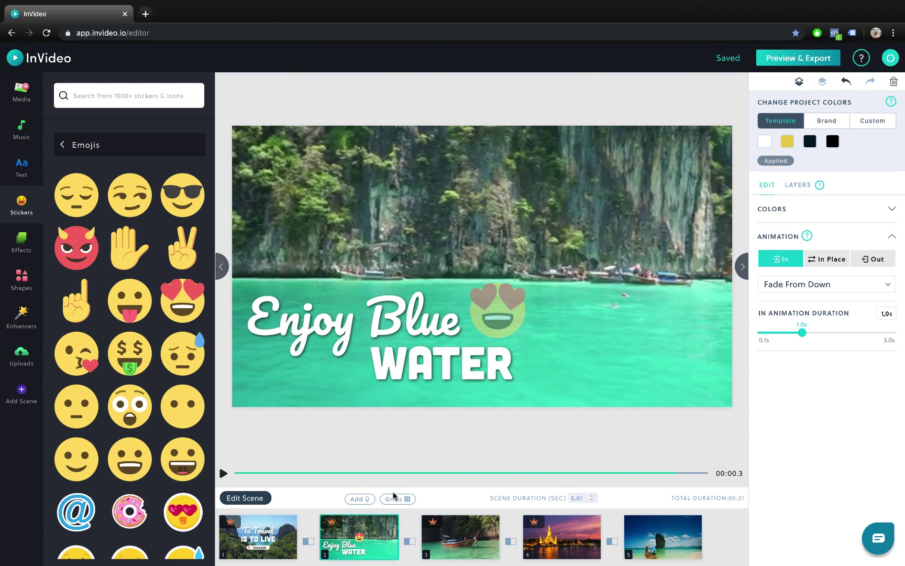
- Copy the "Enjoy Blue WATER" title group from the second scene and paste it into the third scene
left_click(455, 550)
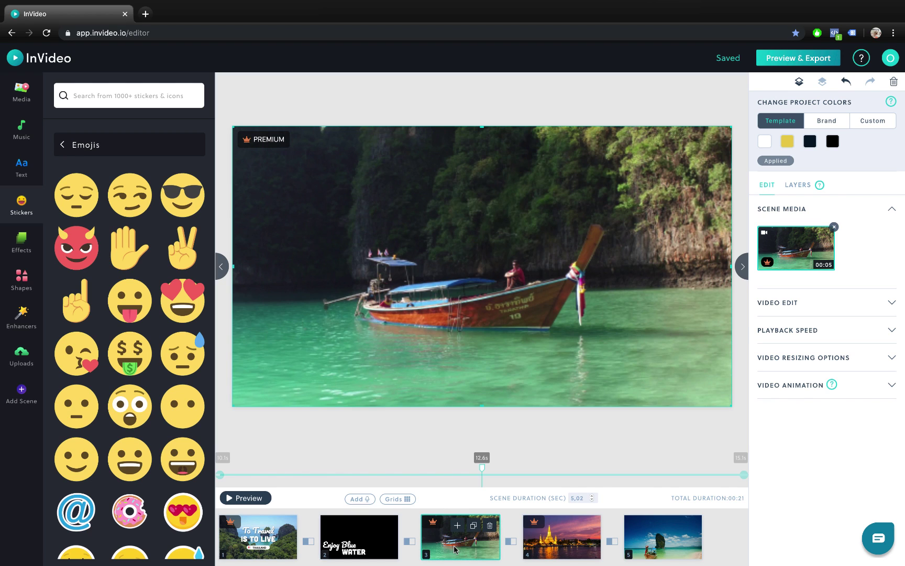
left_click(372, 546)
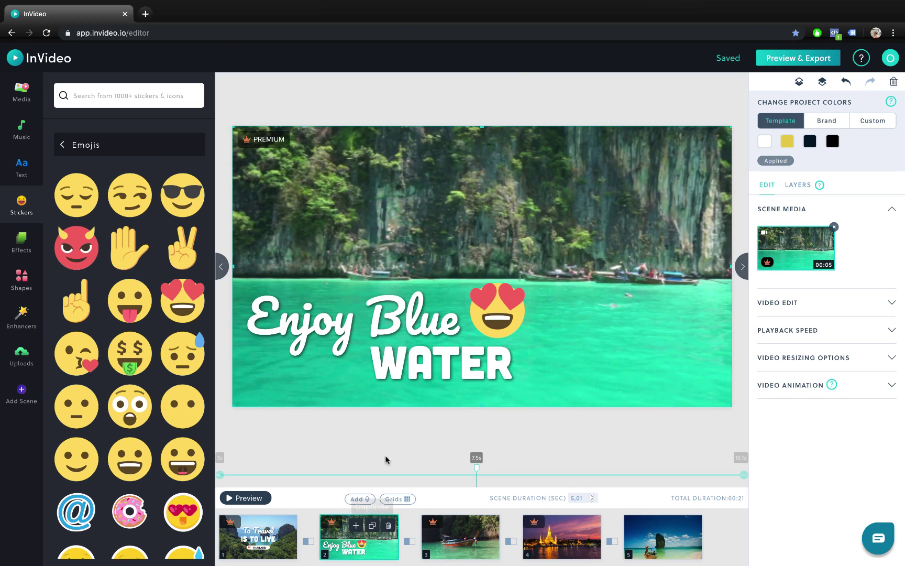
left_click(438, 271)
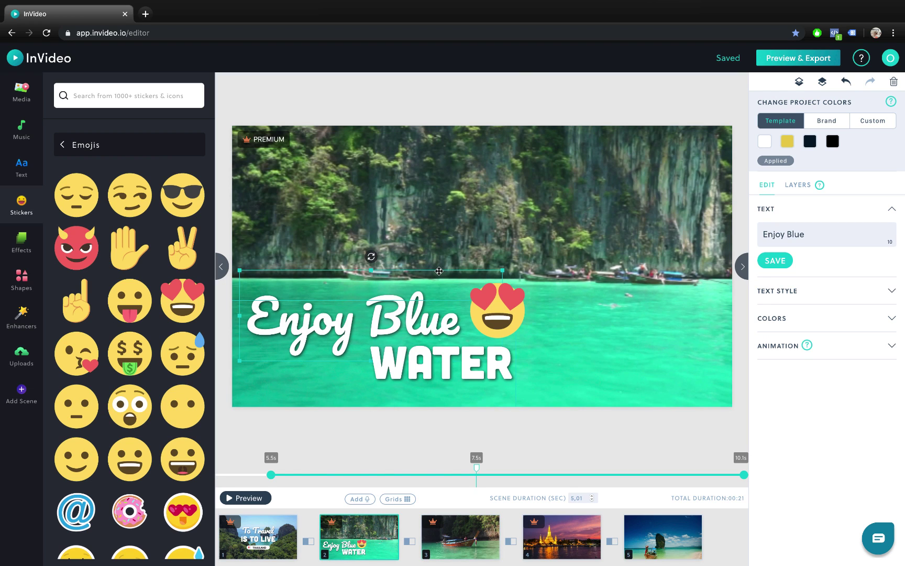
key("ctrl+c")
left_click(439, 532)
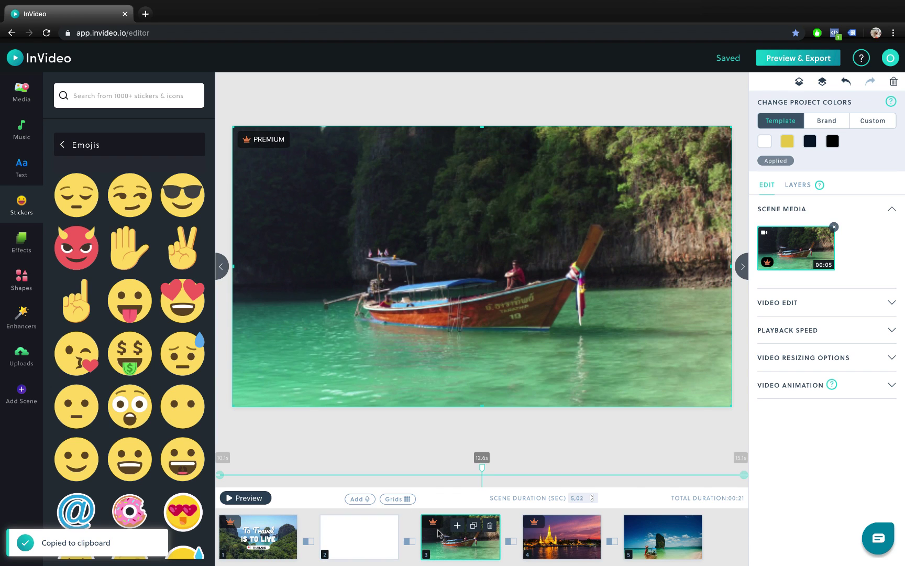
key("ctrl+v")
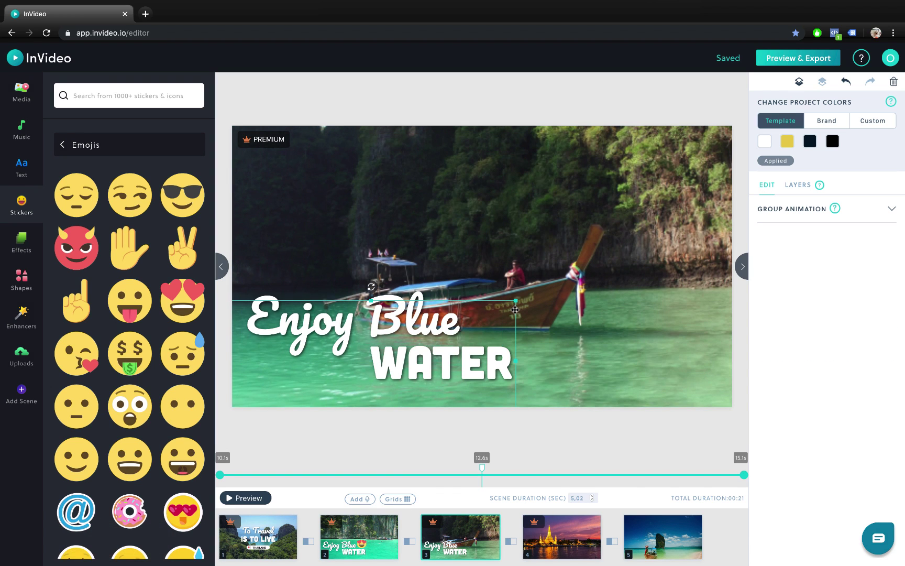
- Move the pasted title group to the picture's upper-right area and change its upper line to "Long Tail Boat"
left_click_drag(514, 310, 704, 163)
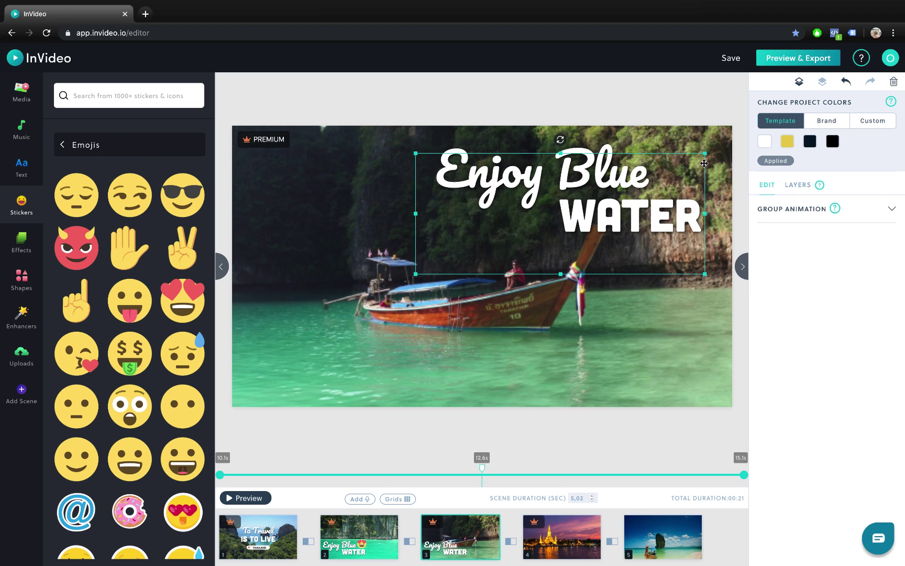
double_click(605, 177)
type("Long Tail Boat")
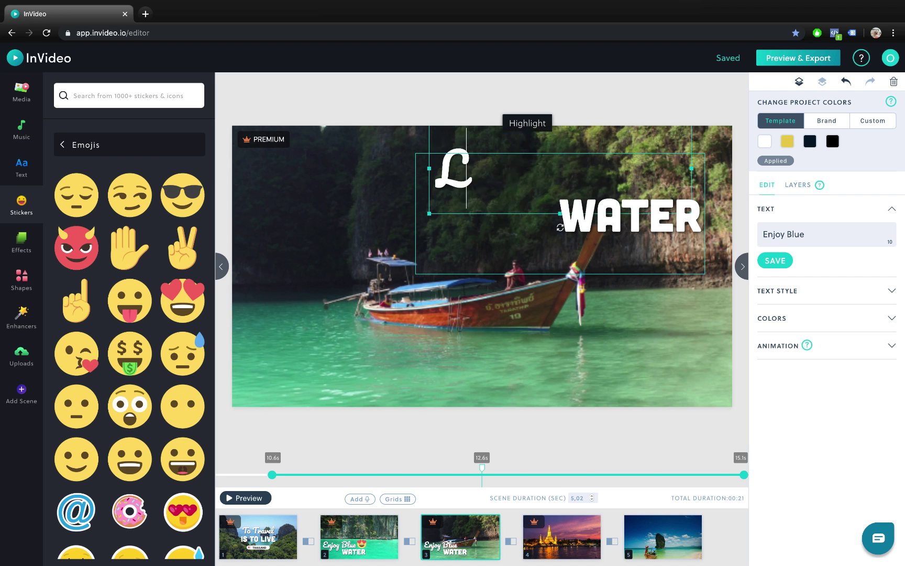
- Change the title group's lower line to "TRIP" in the third scene and reposition the title in the picture's upper-right area
double_click(655, 210)
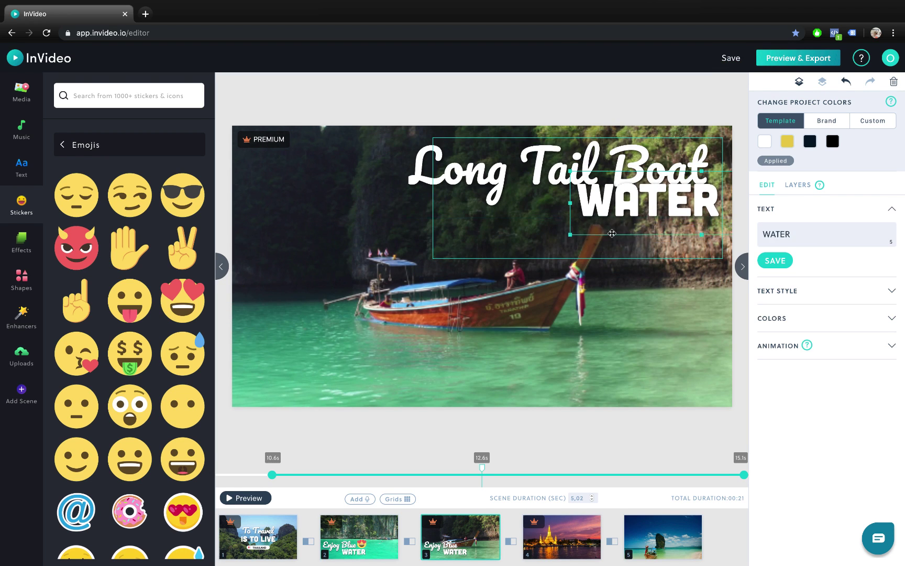
left_click(665, 227)
double_click(665, 228)
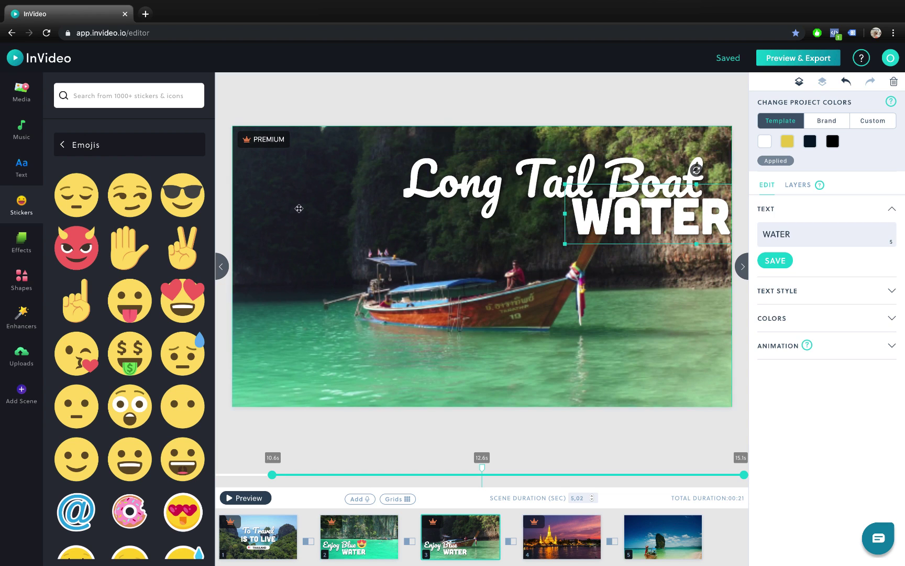
left_click_drag(394, 166, 387, 171)
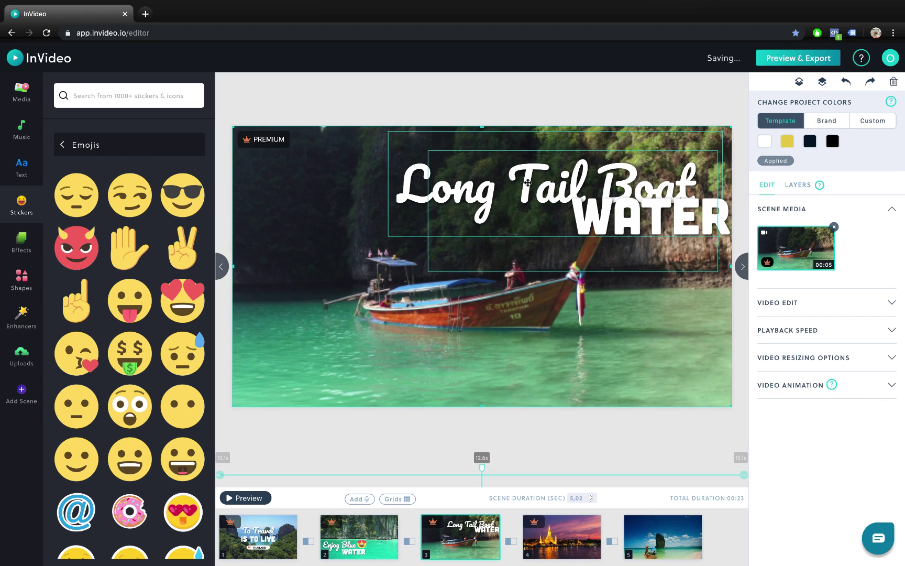
left_click(797, 184)
left_click(781, 205)
key("ctrl+z")
key("ctrl+z")
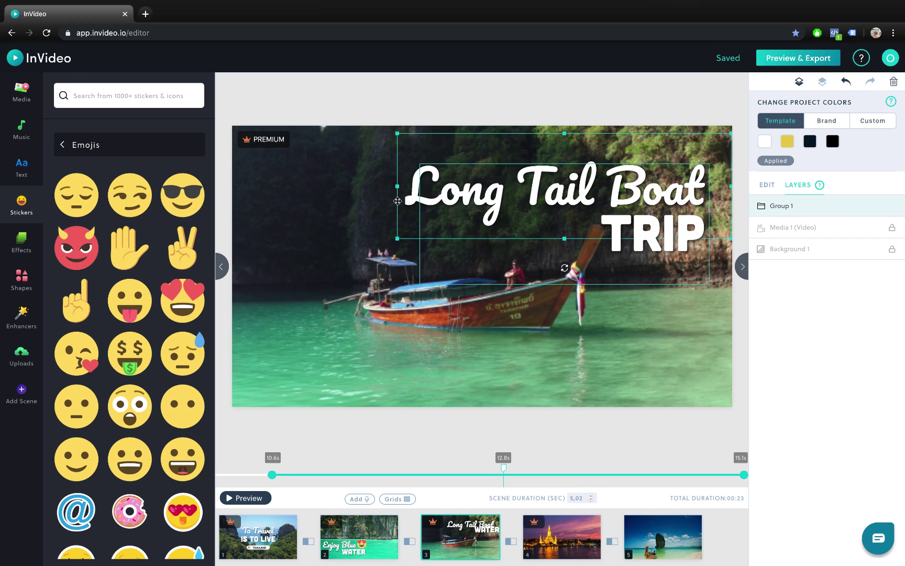
left_click_drag(591, 247, 598, 228)
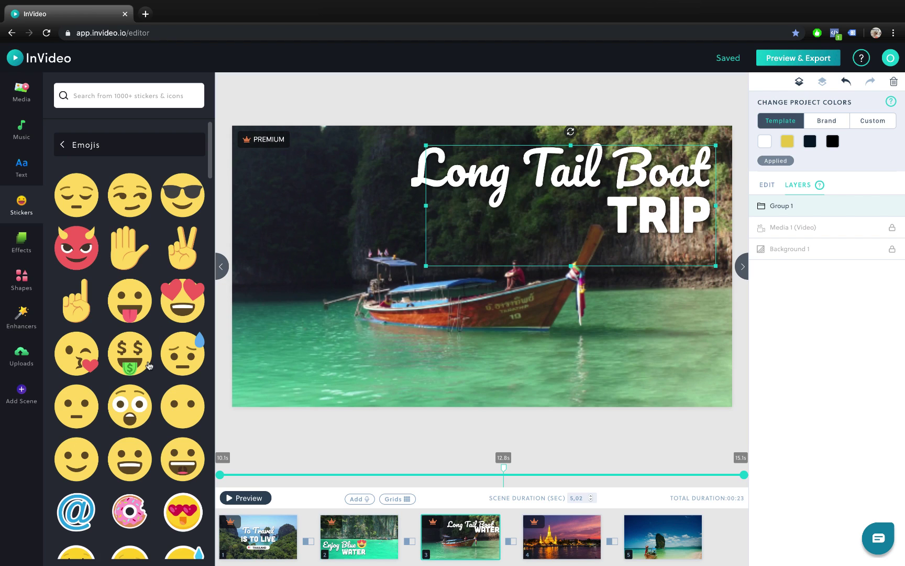
- Add the grinning open-mouth emoji sticker to the third scene and place it just before "Long Tail Boat"
left_click(184, 462)
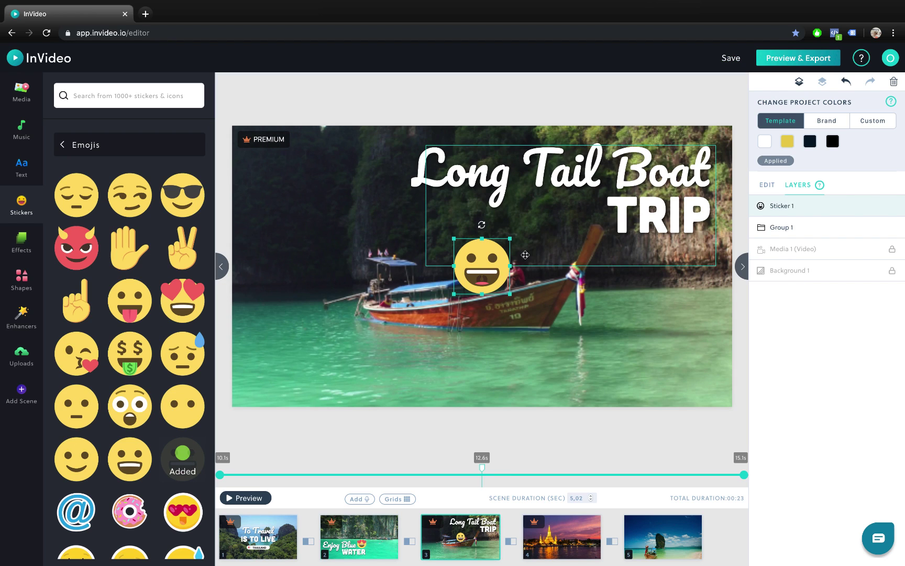
left_click_drag(451, 232, 346, 140)
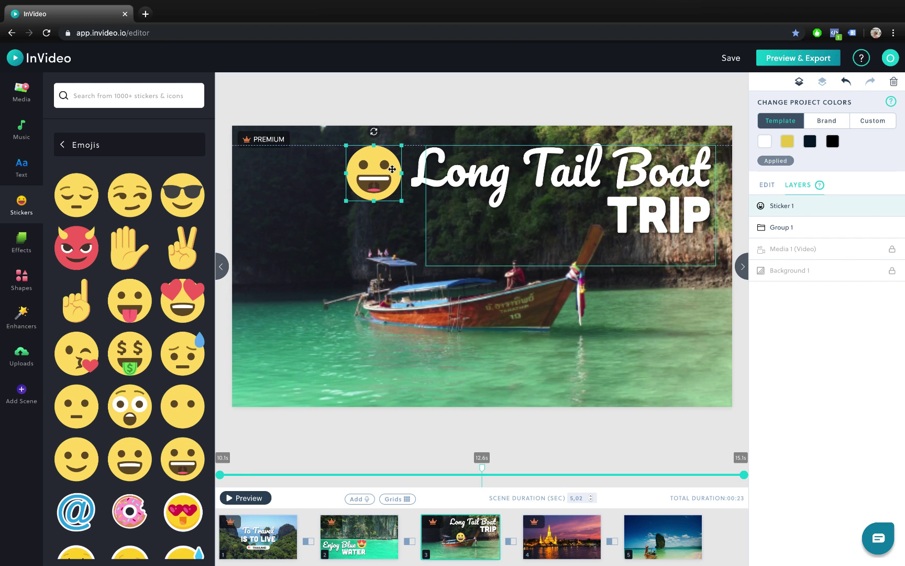
- Set the "Long Tail Boat" font size to 160 and reposition the line and the emoji side by side
left_click(482, 171)
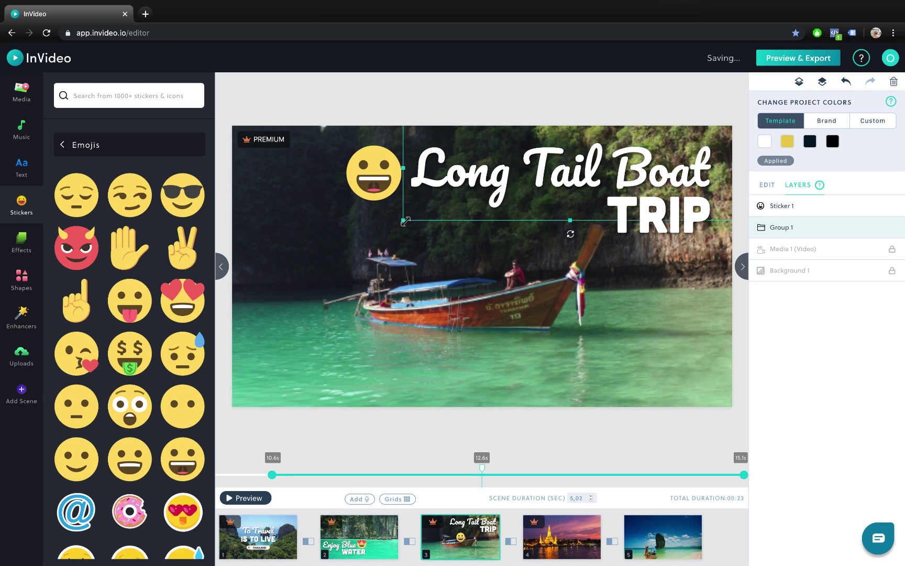
double_click(541, 173)
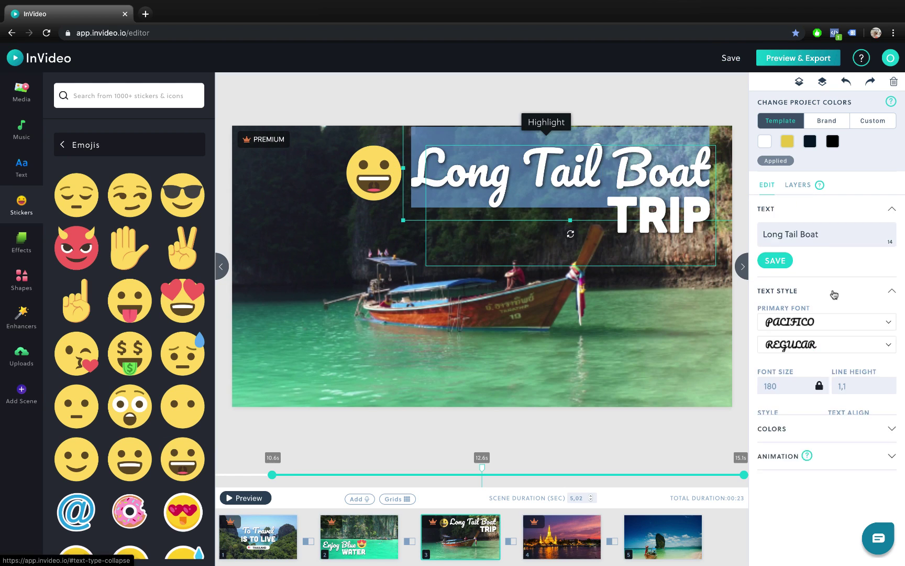
scroll(838, 300, "down", 3)
scroll(837, 299, "up", 3)
left_click_drag(403, 168, 428, 173)
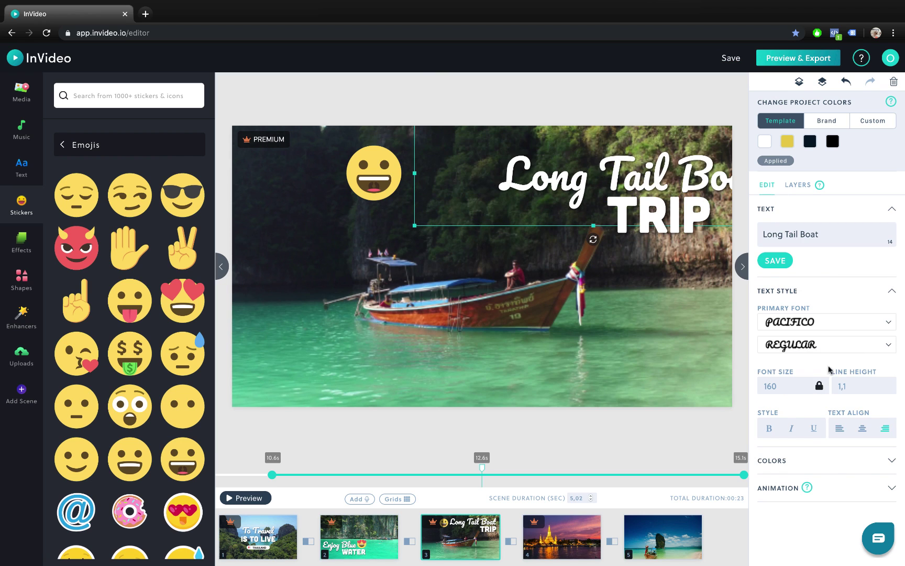
left_click(568, 136)
left_click(570, 173)
left_click(353, 175)
left_click_drag(353, 175, 385, 175)
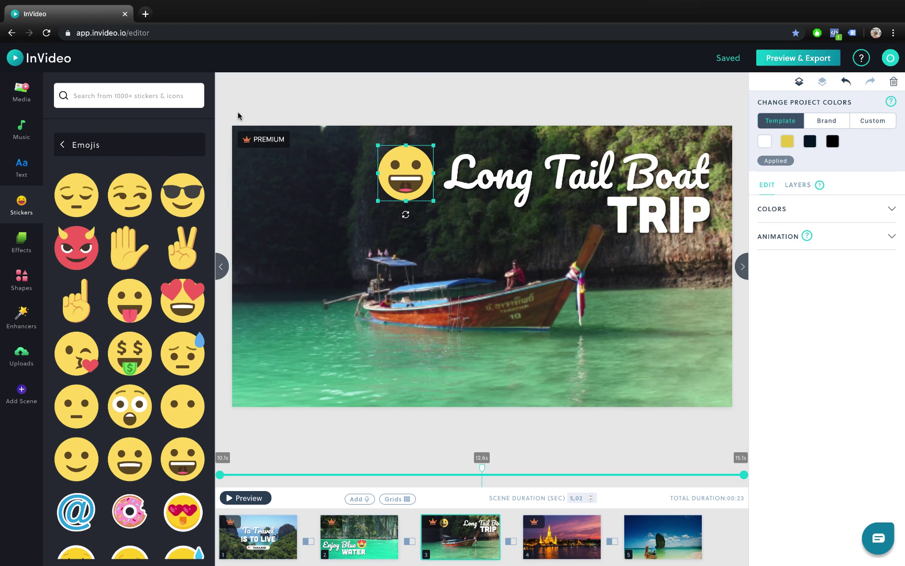
- Nudge the word "TRIP" slightly downward and preview the third scene
left_click(655, 214)
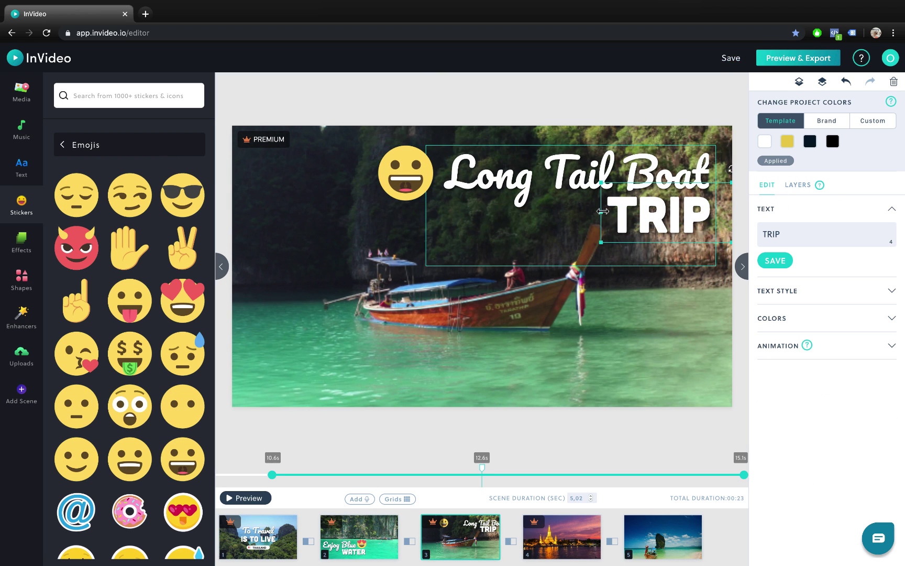
left_click(250, 499)
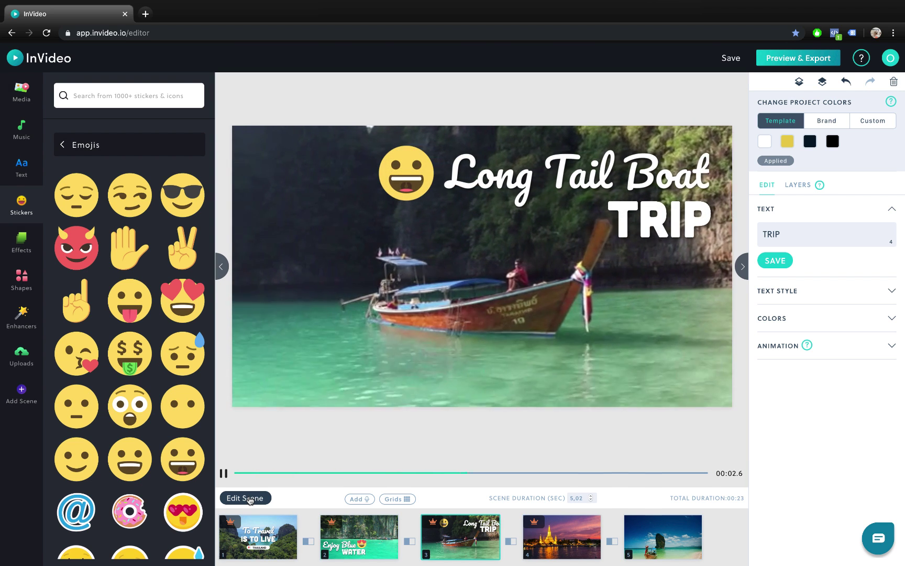
- Set the grinning emoji sticker's entrance animation to Fade From Left Big
left_click(406, 174)
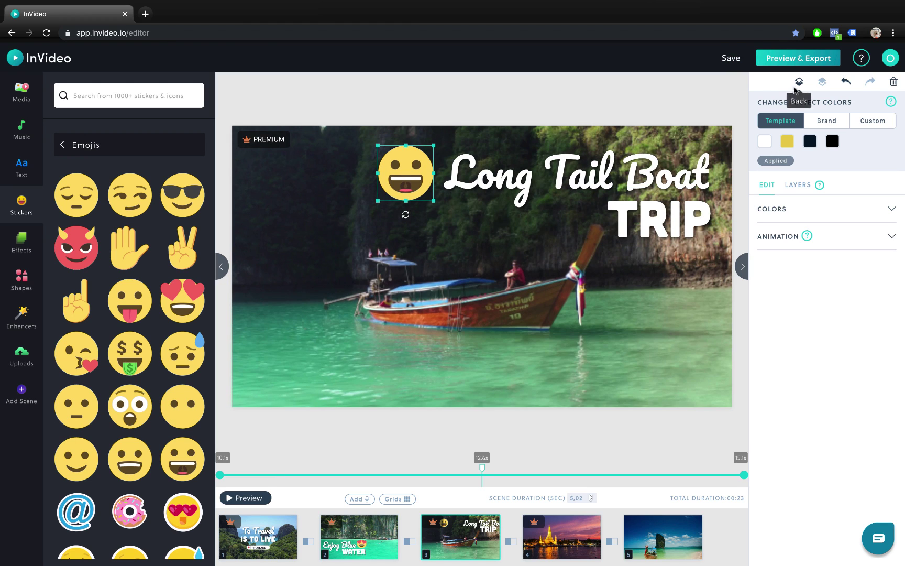
left_click(883, 237)
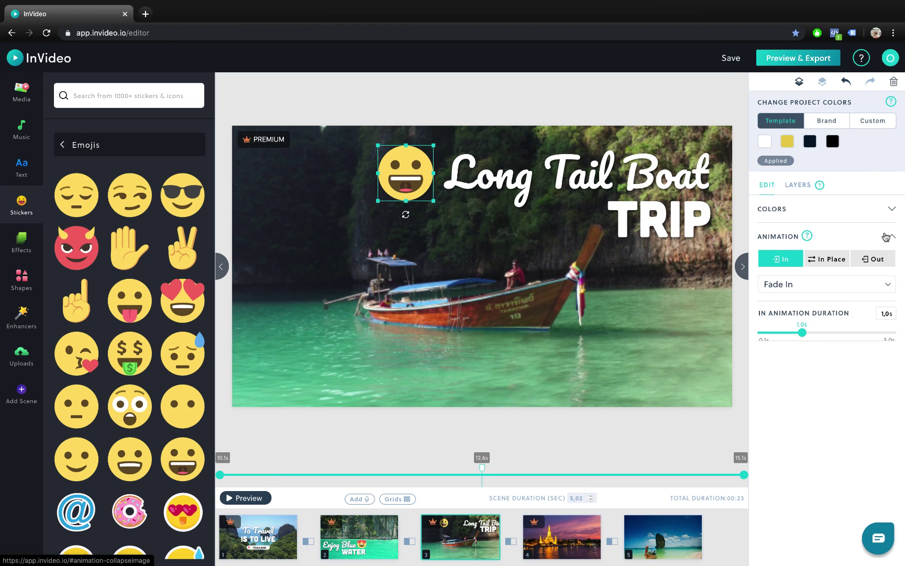
left_click(856, 286)
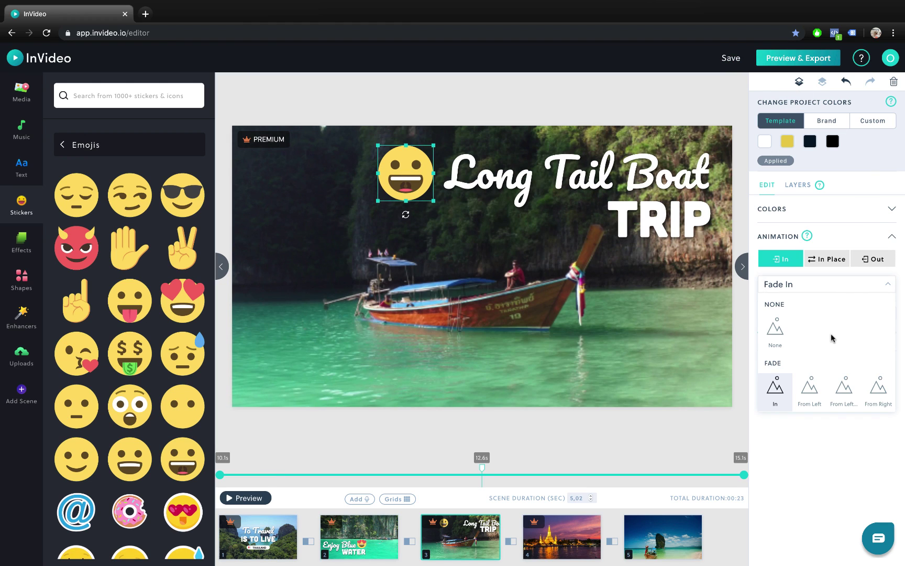
scroll(833, 337, "down", 2)
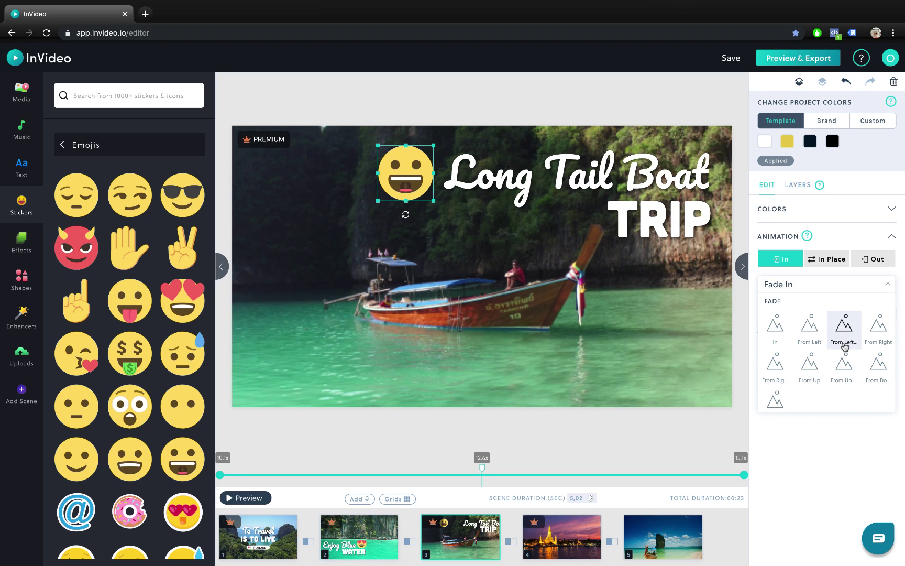
left_click(844, 346)
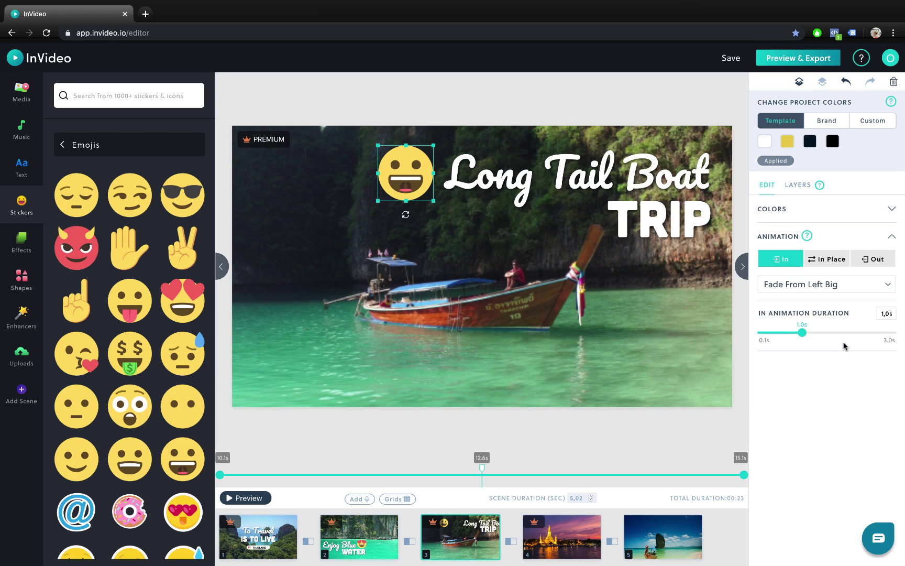
- Check the entrance animation of the "Long Tail Boat" line and preview the third scene
left_click(713, 127)
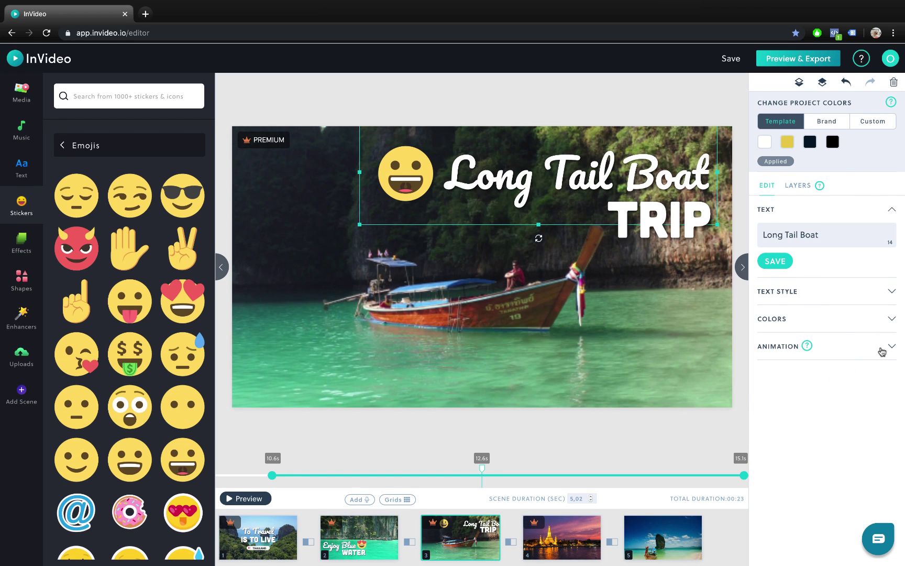
left_click(882, 352)
scroll(888, 343, "down", 1)
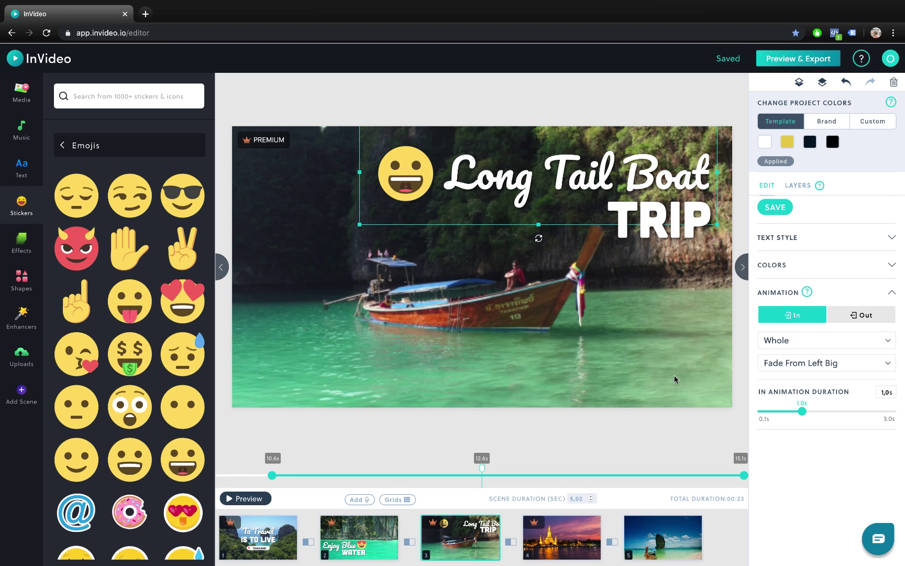
left_click(248, 498)
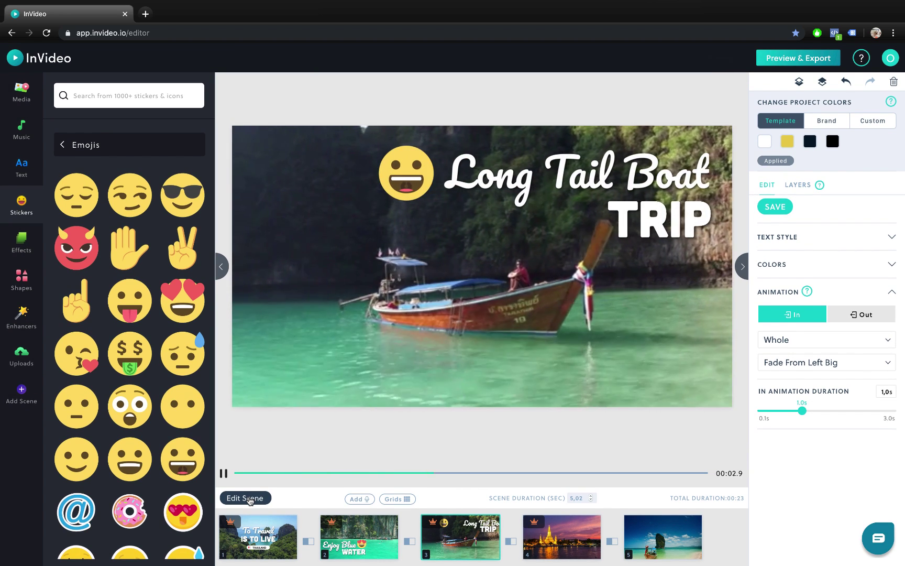
left_click(222, 476)
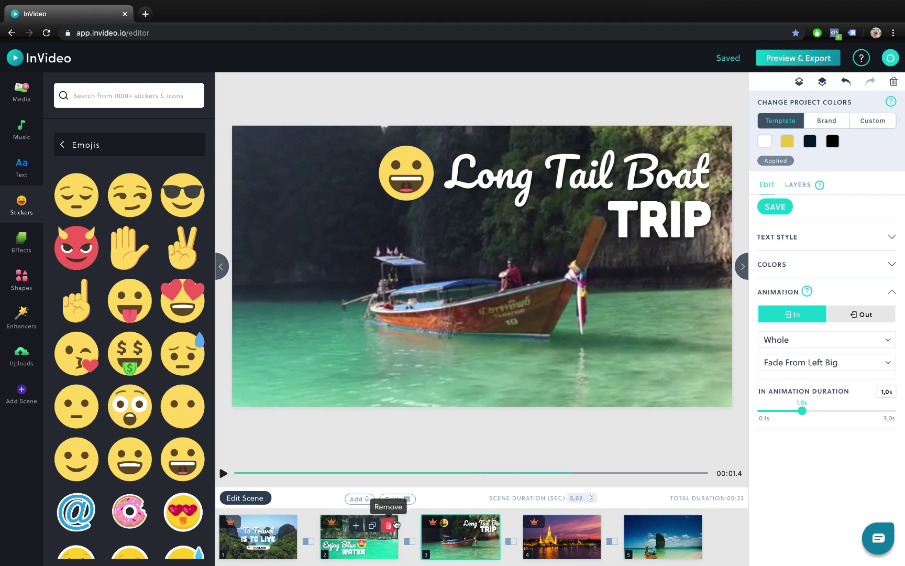
- Copy the "To Travel IS TO LIVE" title group from the first scene into the fourth scene and place it beside the temple
mouse_move(562, 541)
left_click(258, 542)
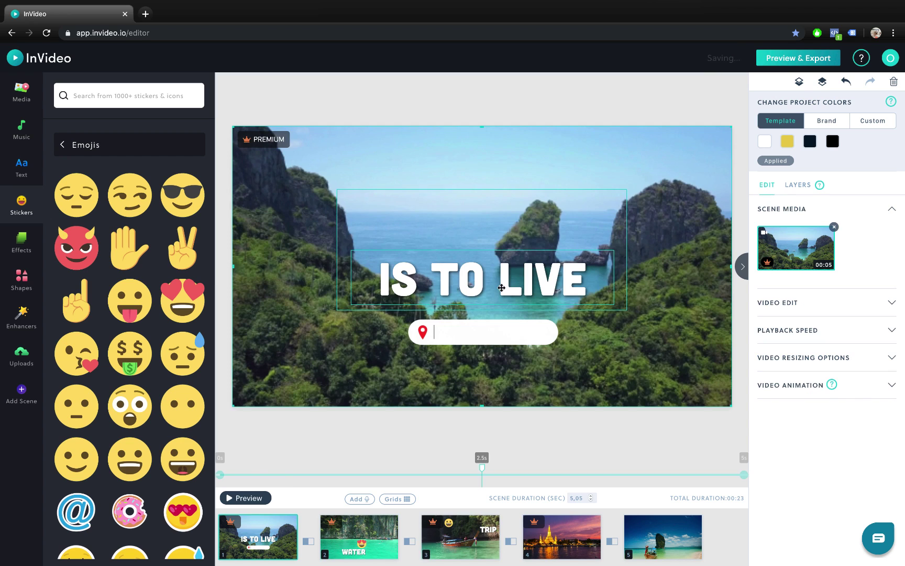
left_click(625, 225)
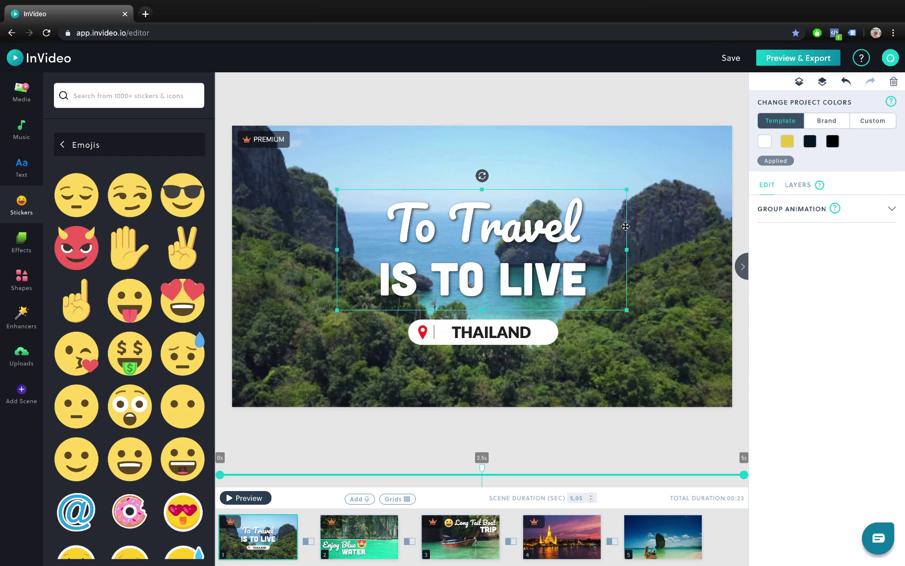
key("ctrl+c")
left_click(564, 547)
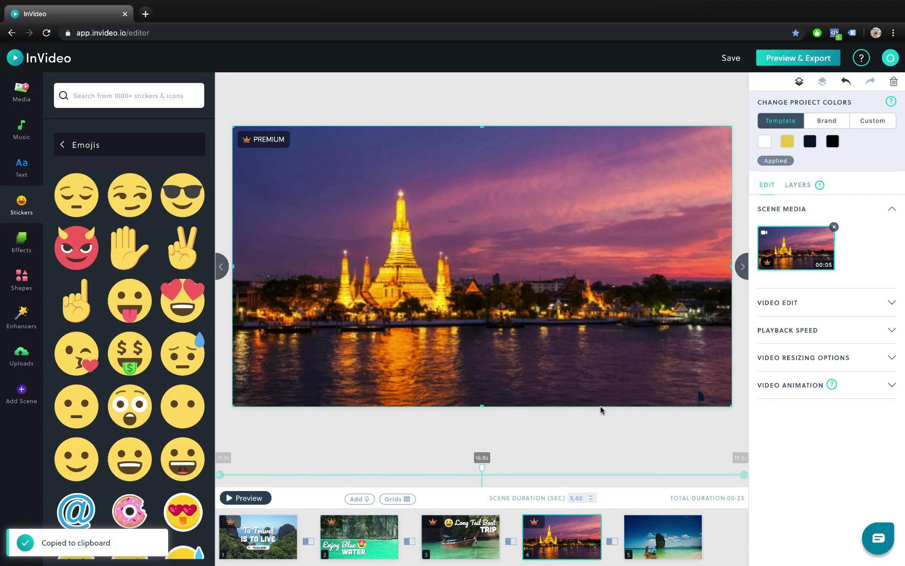
key("ctrl+v")
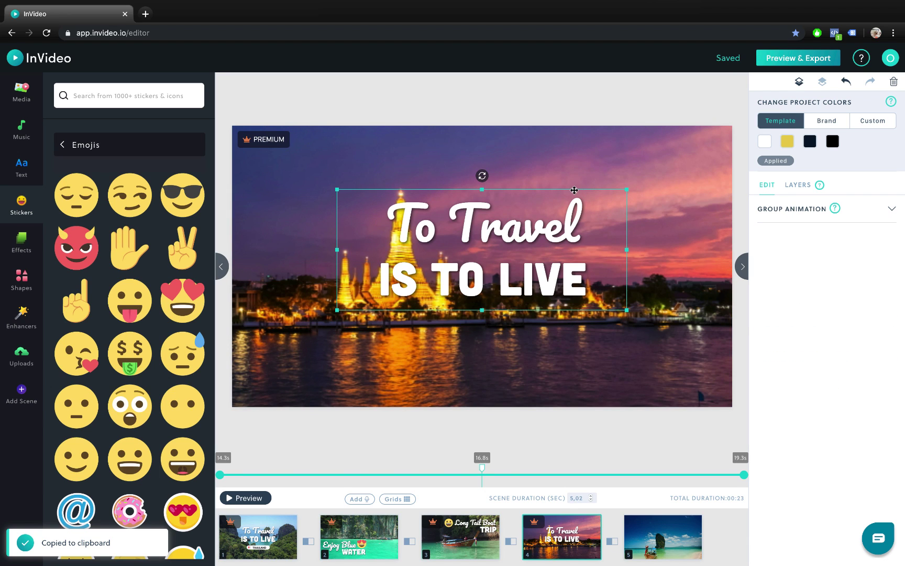
left_click_drag(574, 190, 663, 183)
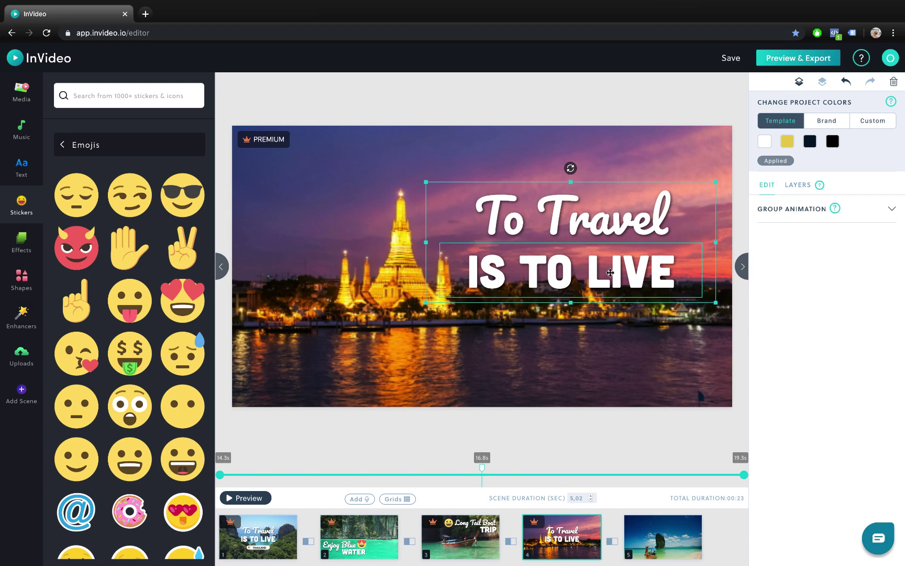
- Delete the pasted group's "IS TO LIVE" line, change the remaining line to "Visit" and shift the group slightly down
left_click(648, 261)
key("Delete")
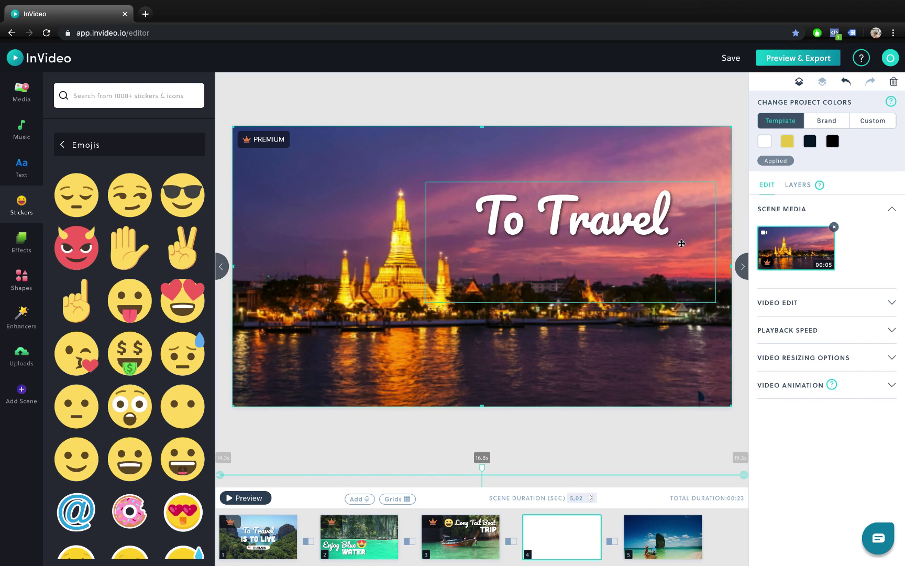
double_click(648, 224)
triple_click(648, 224)
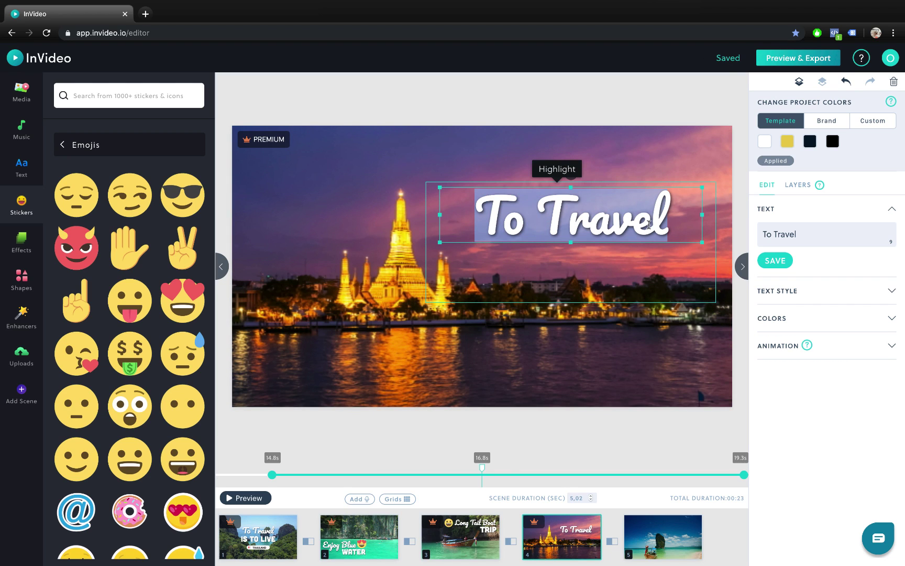
type("Visit")
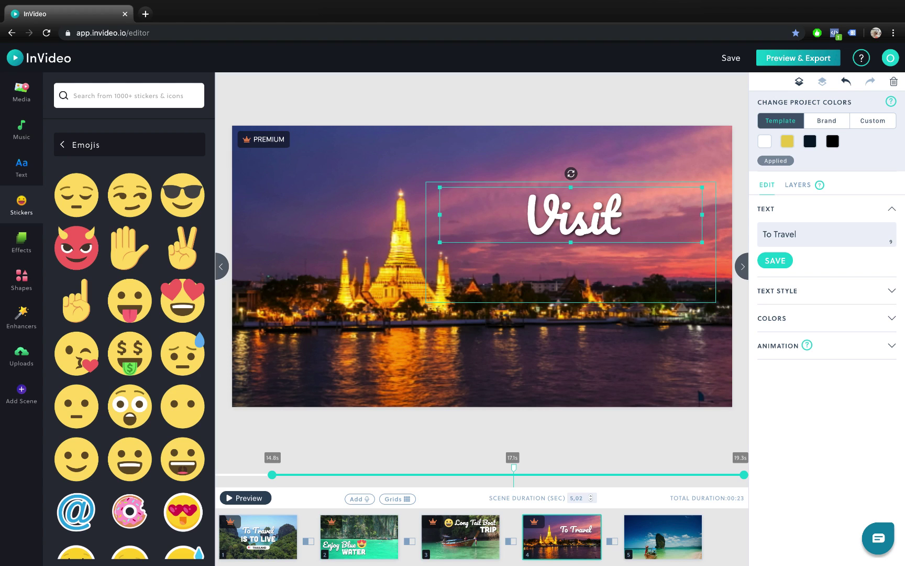
left_click_drag(643, 184, 646, 203)
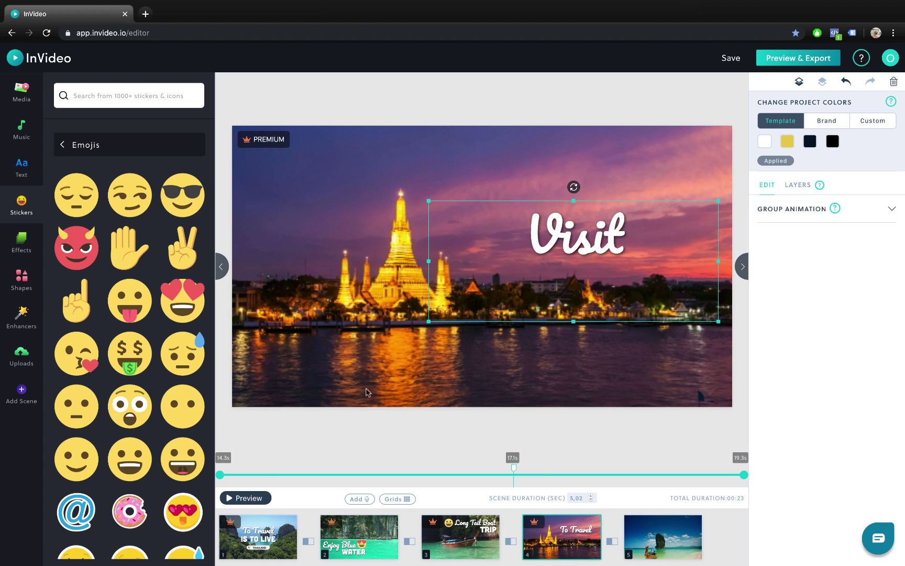
- Copy the "THAILAND" location box from the first scene and paste it into the fourth scene
left_click(269, 547)
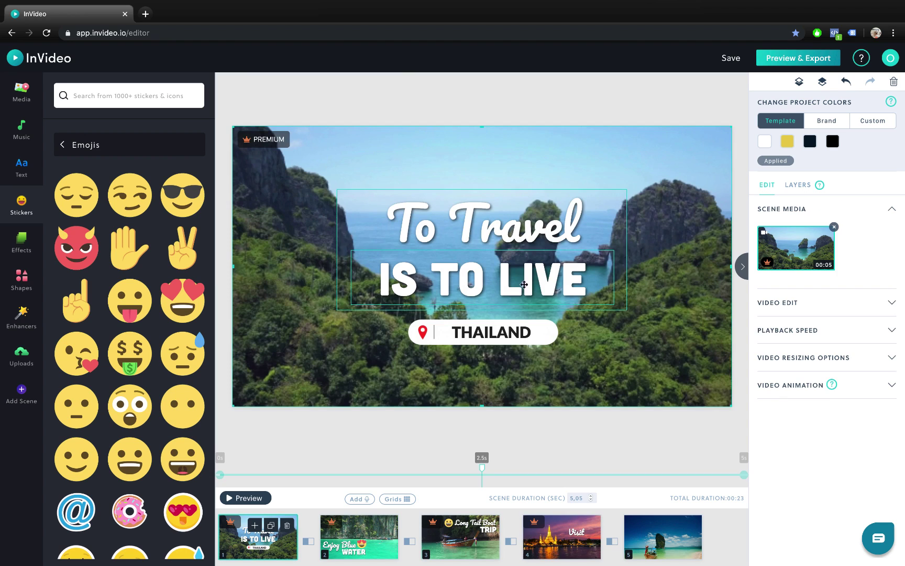
left_click(540, 328)
key("Escape")
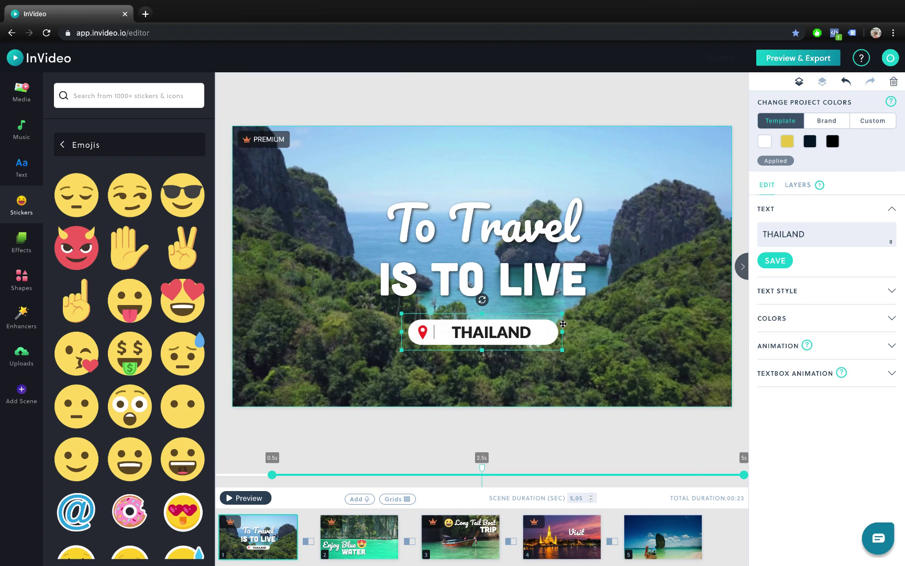
key("ctrl+c")
left_click(550, 329)
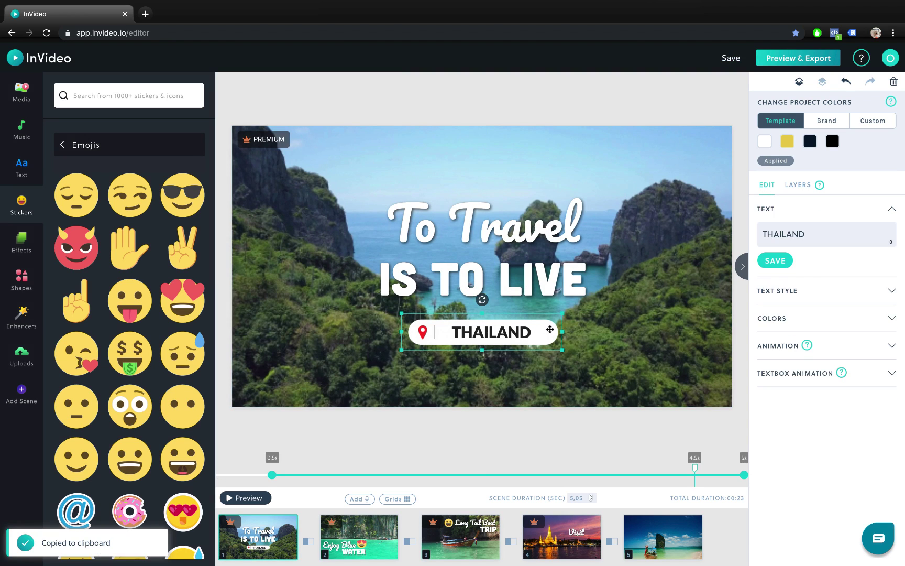
left_click(567, 548)
key("ctrl+v")
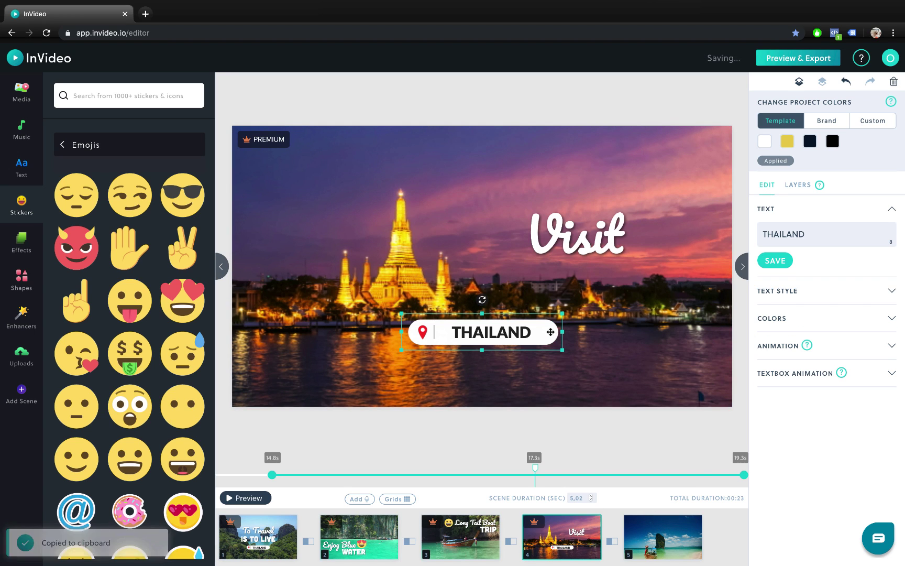
- Move the location box directly below "Visit" in the fourth scene, change its text to "BANGKOK" and preview the scene
left_click_drag(549, 329, 644, 284)
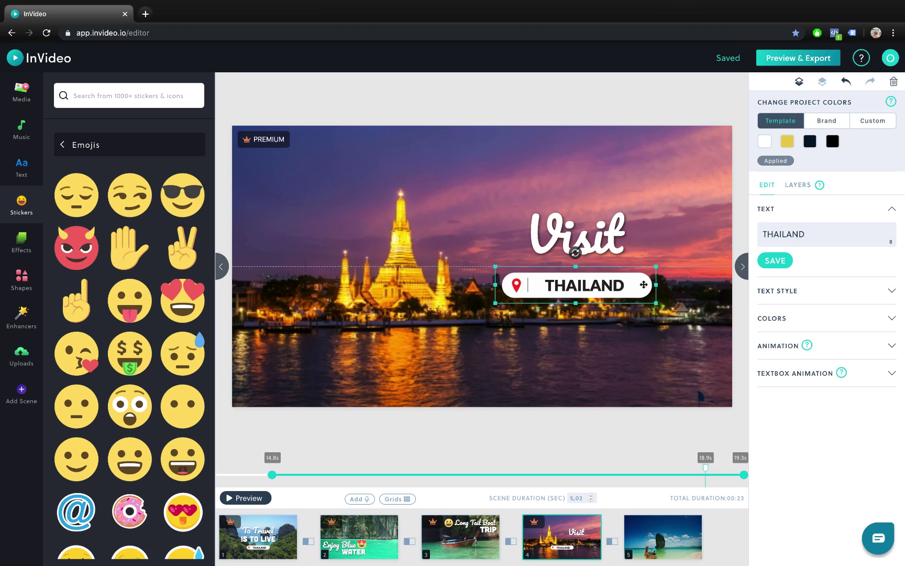
double_click(611, 287)
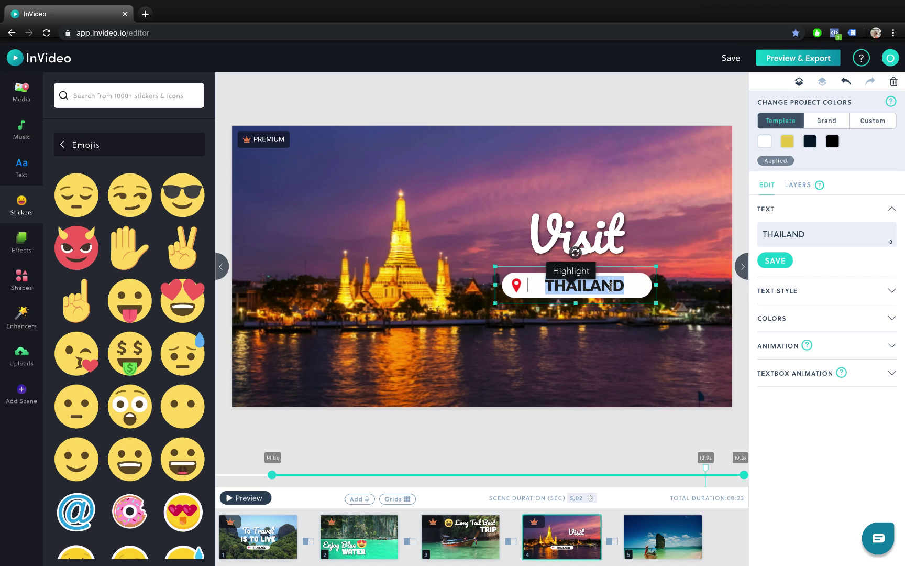
type("ban")
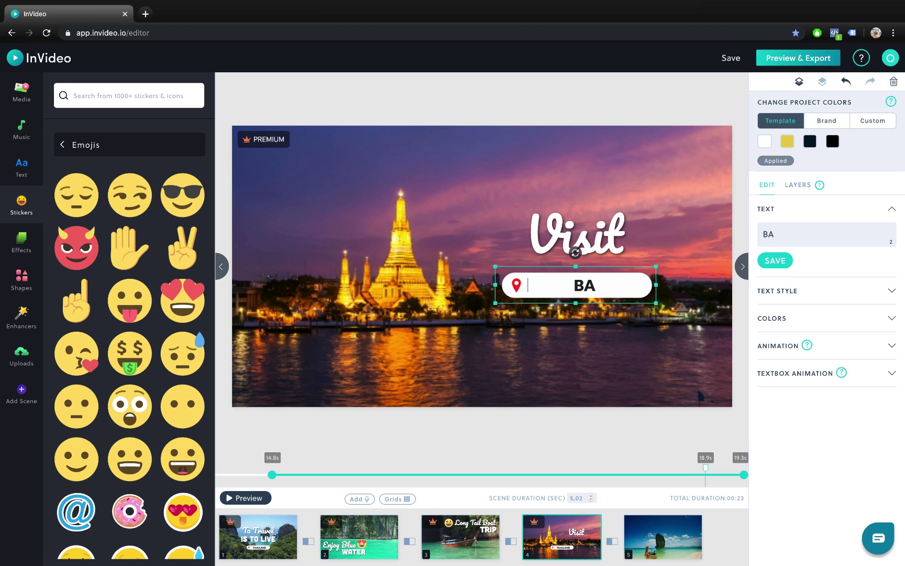
type("GKOK")
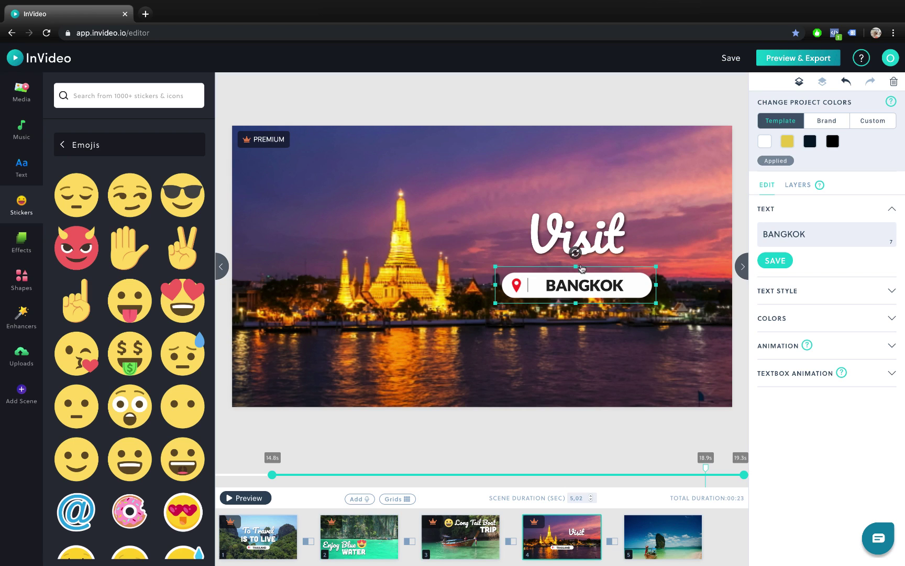
left_click(258, 498)
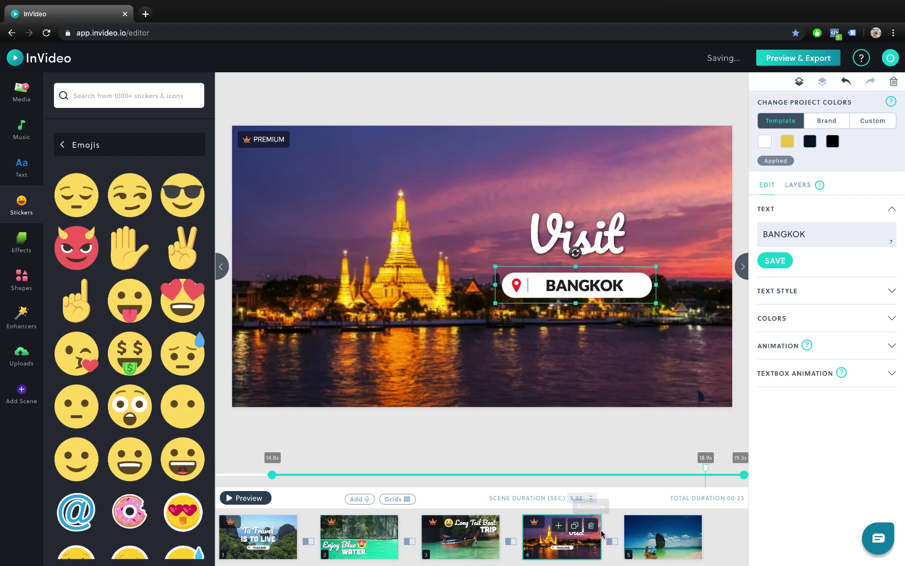
- Copy the "Long Tail Boat TRIP" title group from the third scene and paste it into the fifth scene
left_click(449, 543)
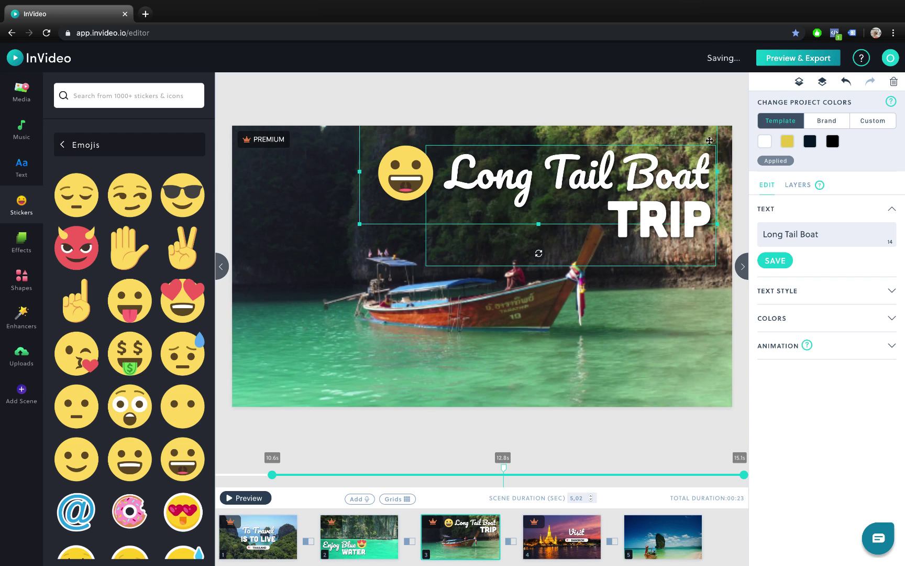
left_click(428, 251)
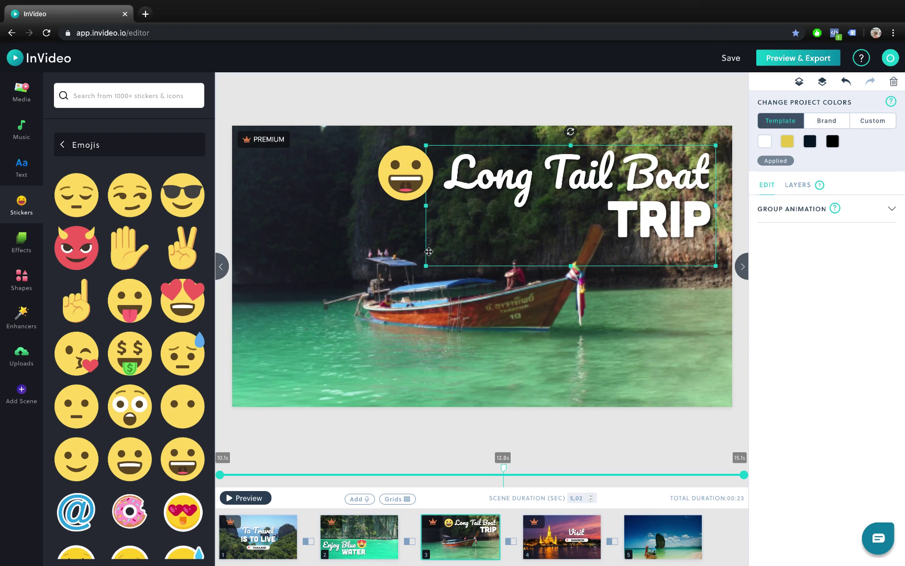
key("ctrl+c")
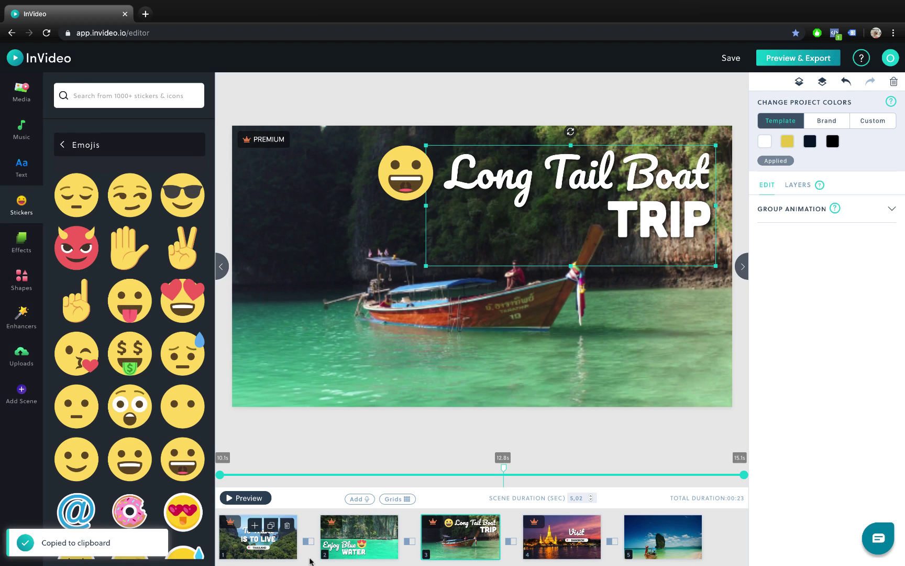
left_click(651, 541)
key("ctrl+v")
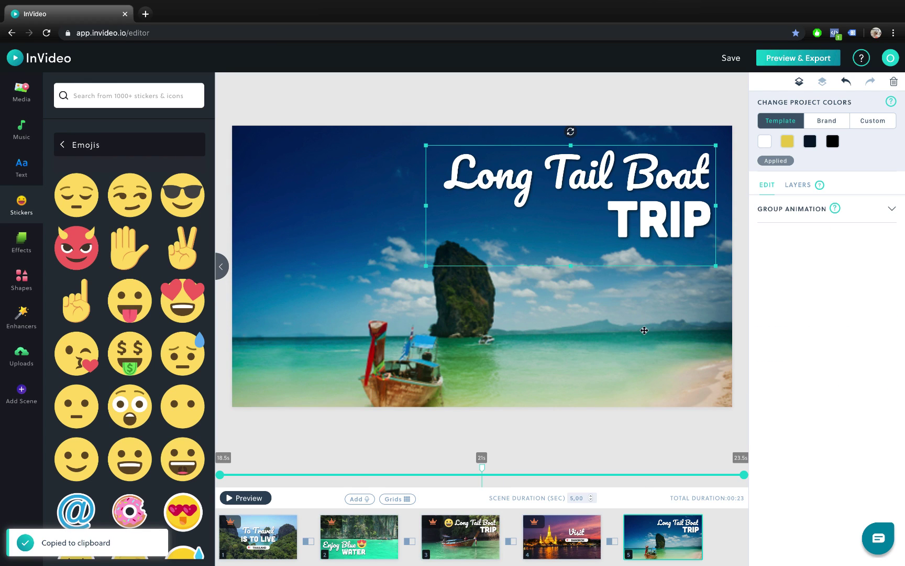
- Change the pasted title's two lines to "See You in" and "THAILAND", right-align them with each other and shift the group slightly down
double_click(702, 204)
type("See You in")
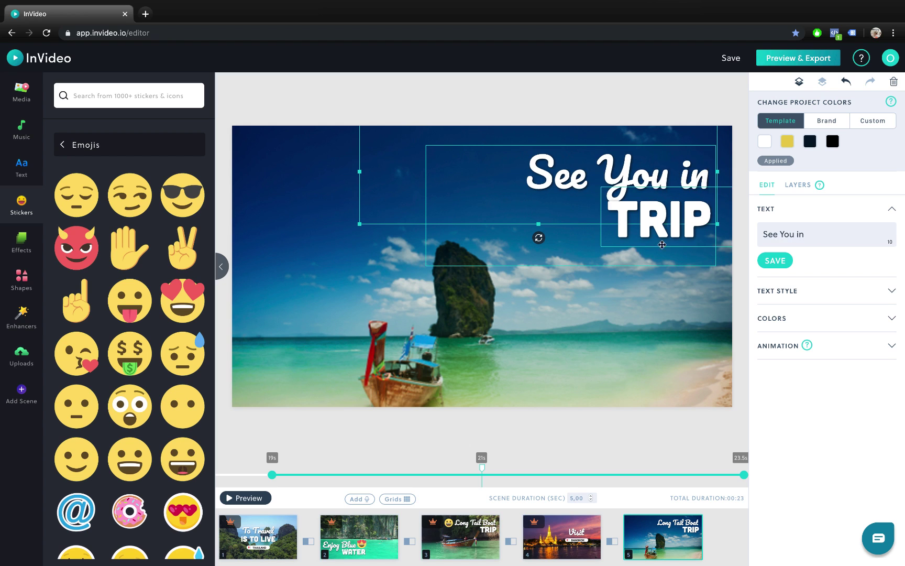
left_click(662, 245)
double_click(660, 220)
type("THAILAND")
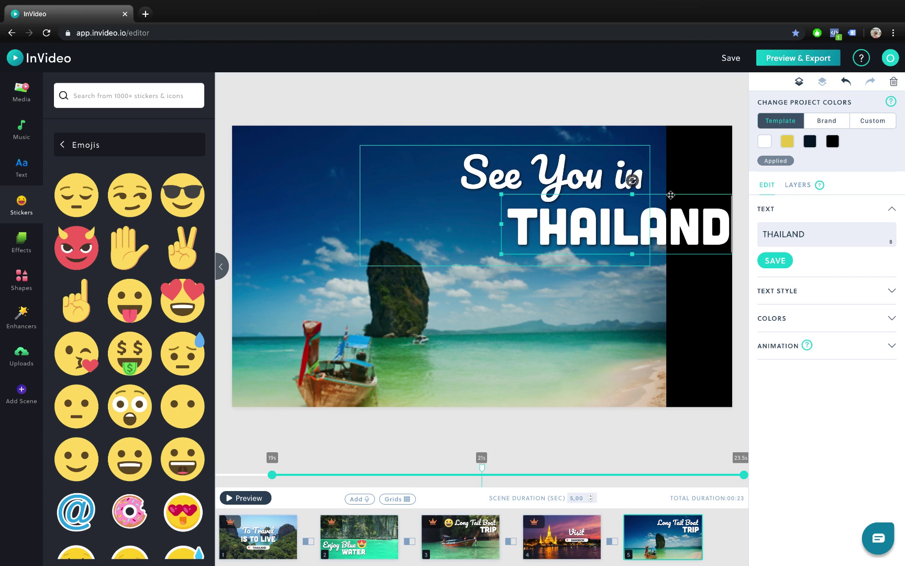
left_click(670, 195)
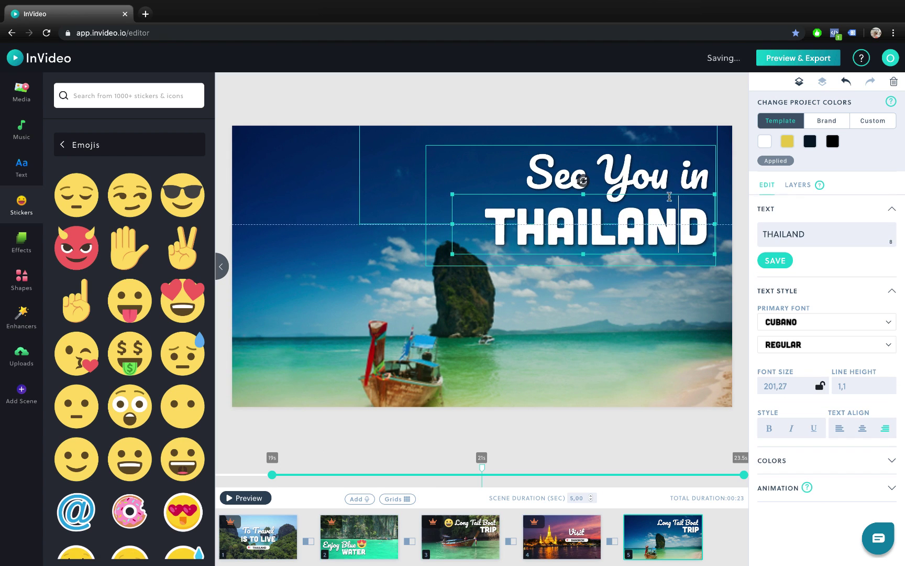
left_click(410, 202)
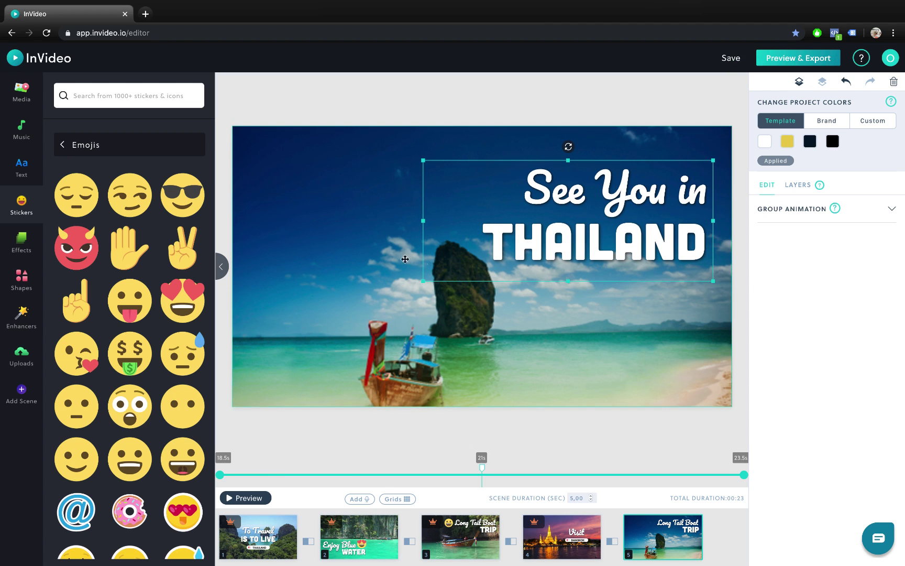
- Add the sunglasses emoji to the fifth scene, place it centred below "THAILAND" and preview the scene
left_click(184, 196)
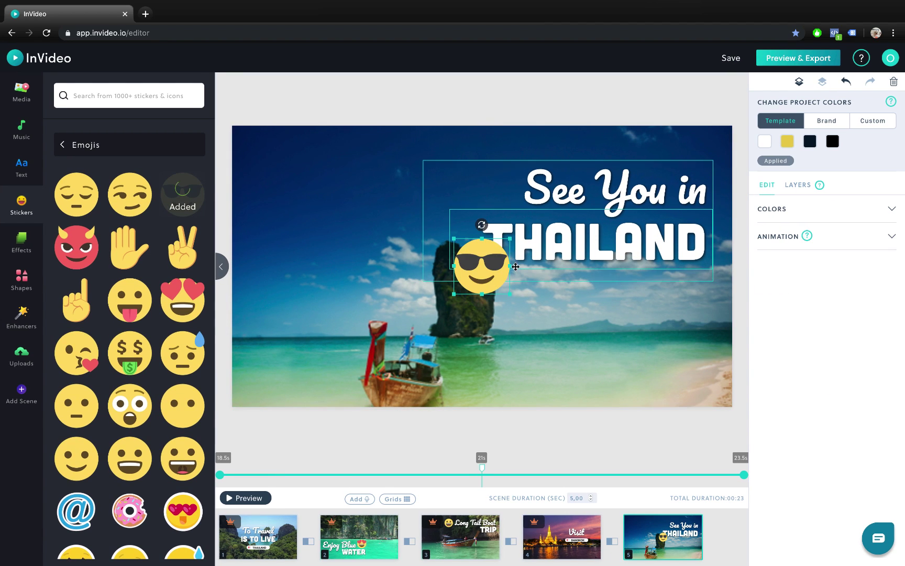
left_click_drag(474, 266, 606, 302)
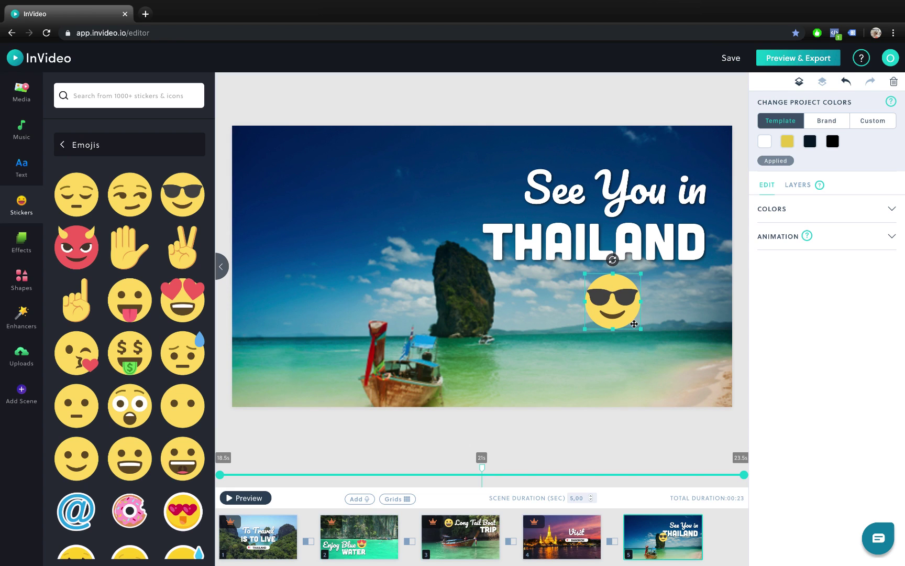
left_click(249, 498)
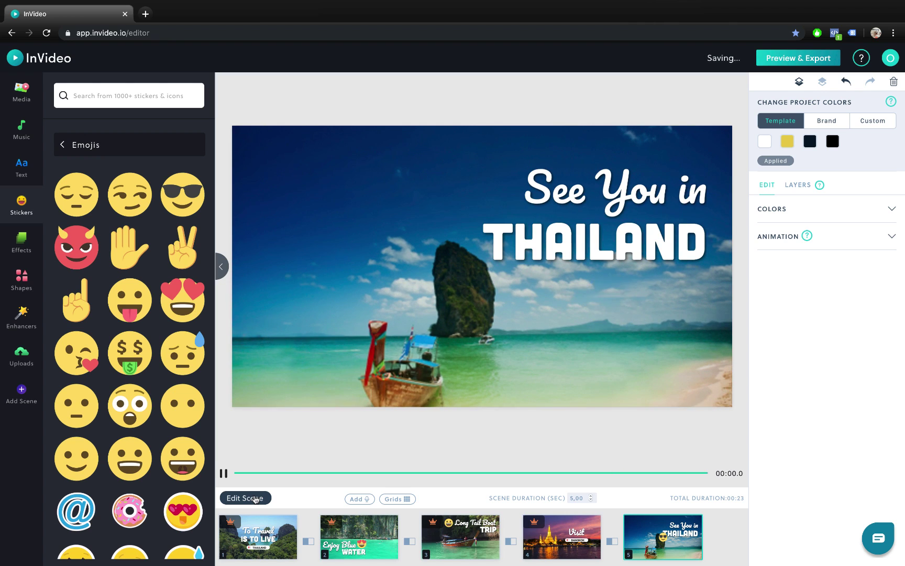
left_click(247, 497)
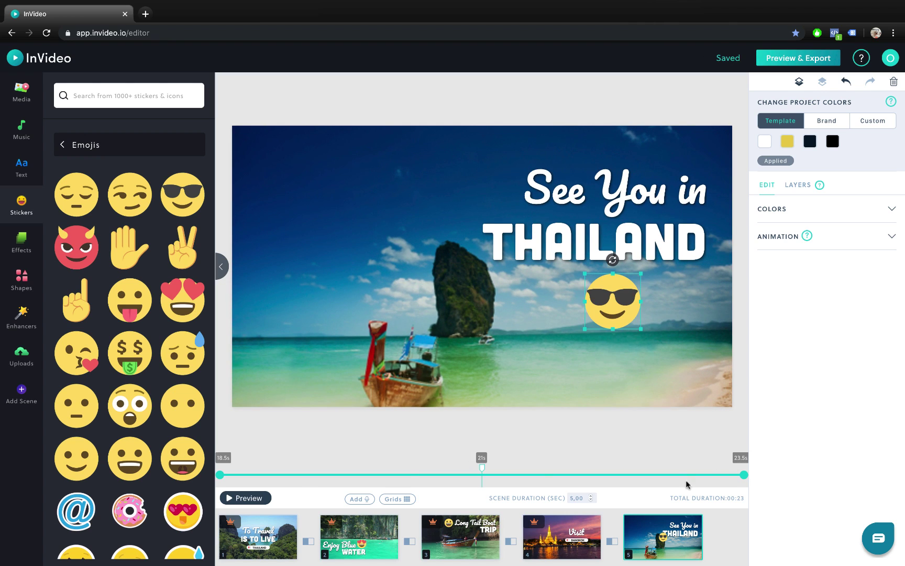
- Set the sunglasses emoji's entrance animation to Fade From Down Big and the fifth scene's duration to 10 seconds
left_click(878, 242)
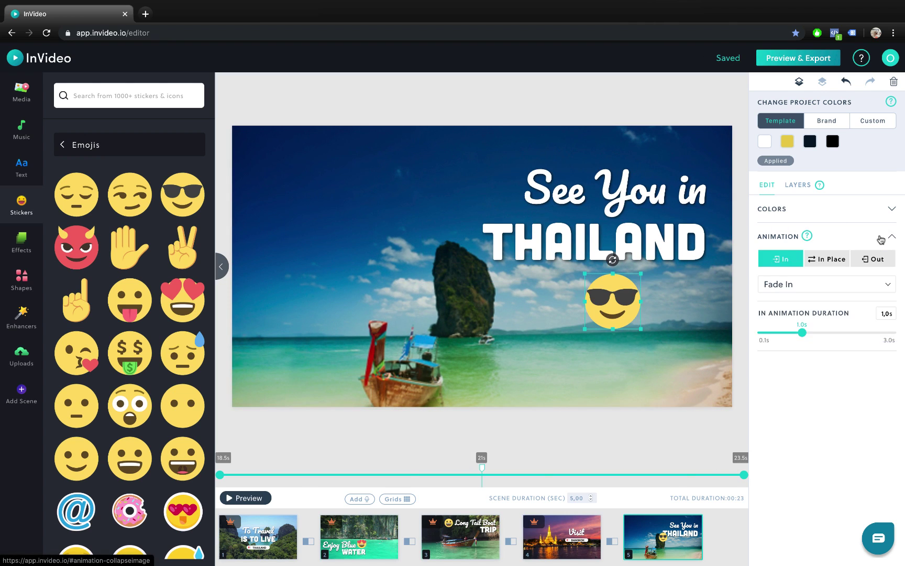
left_click(867, 286)
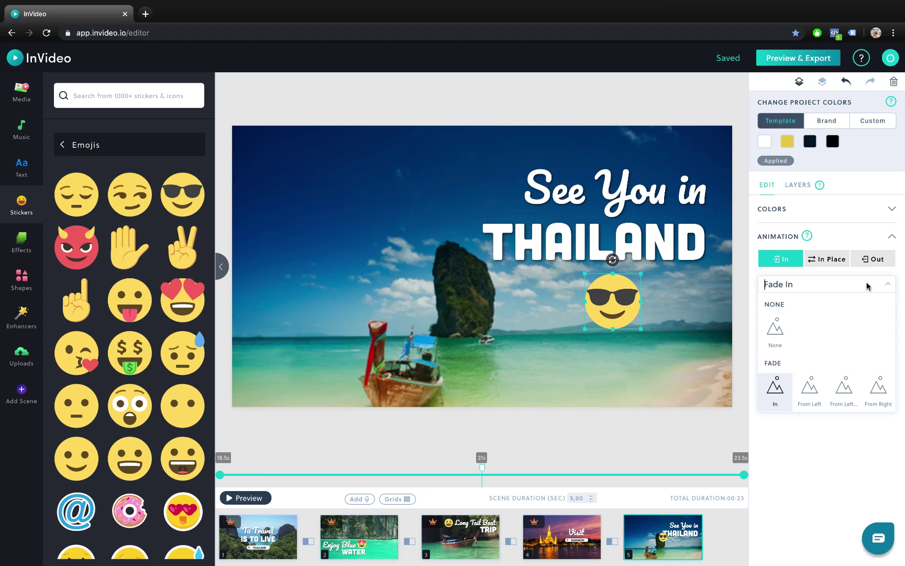
scroll(846, 367, "down", 3)
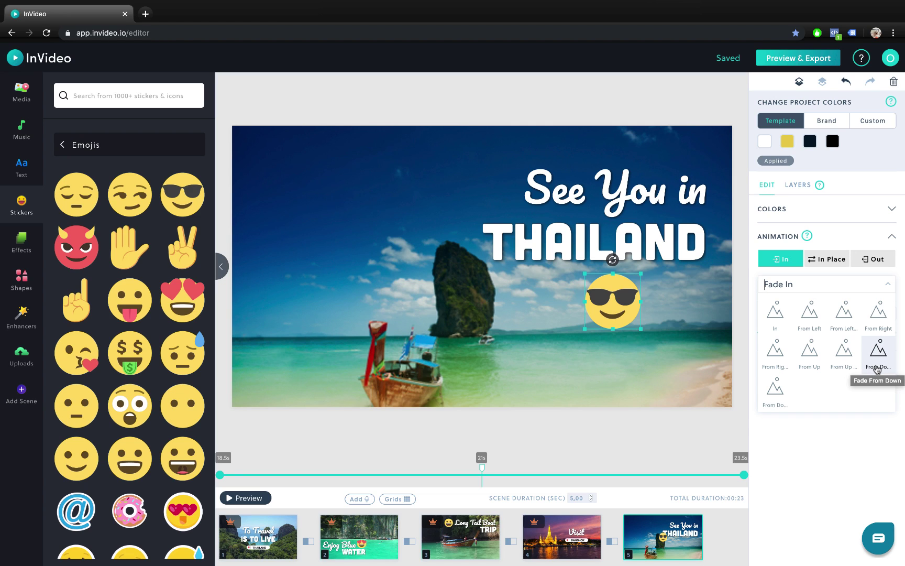
left_click(775, 391)
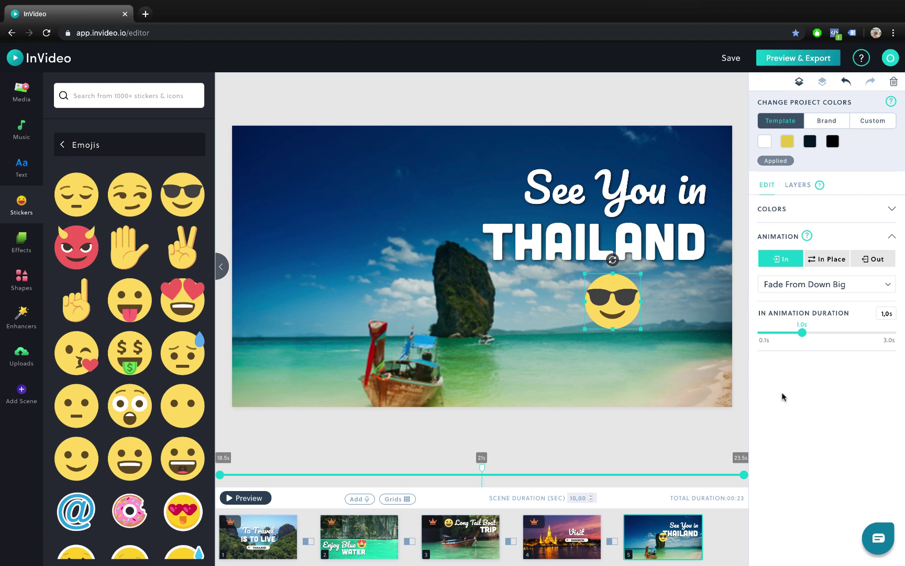
left_click(242, 499)
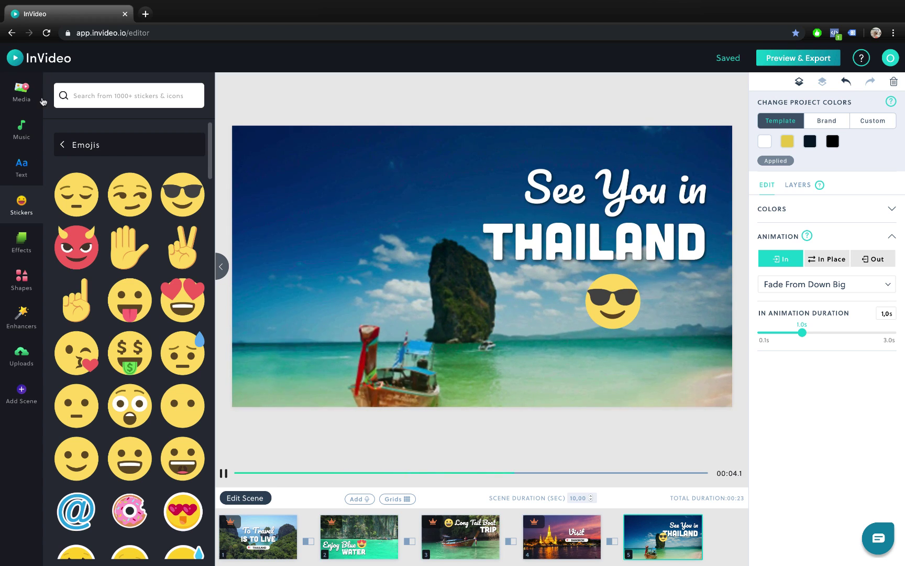
- Listen to the selected music track and browse the available collage layouts and masks
left_click(21, 128)
left_click(71, 149)
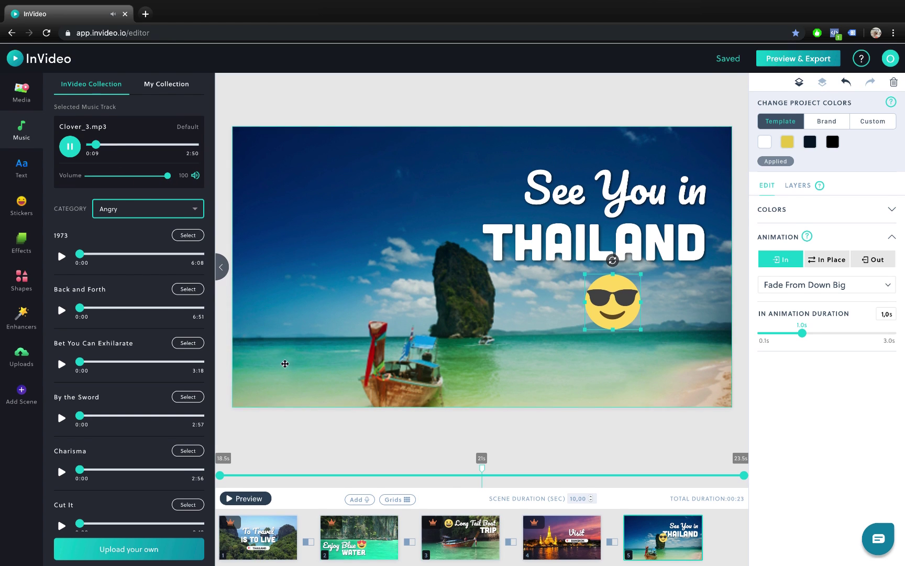
left_click(21, 314)
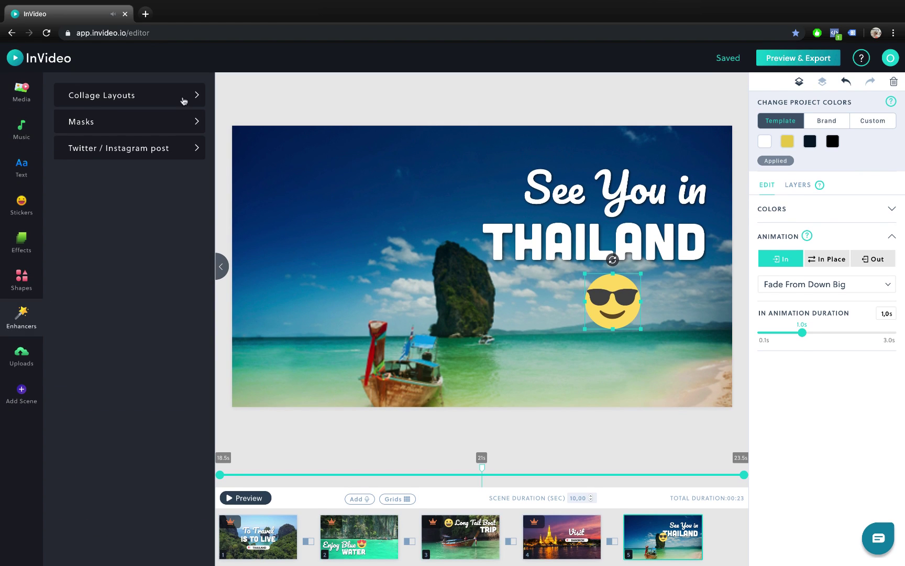
left_click(181, 98)
left_click(95, 100)
left_click(147, 120)
scroll(122, 287, "down", 2)
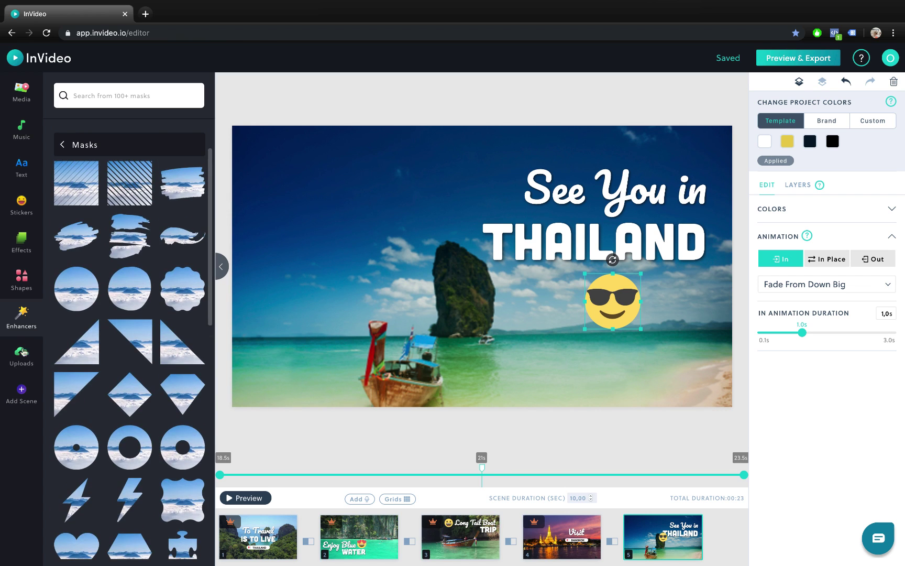
- Add the dense gold confetti overlay to the fifth scene and preview it
left_click(30, 249)
left_click(178, 96)
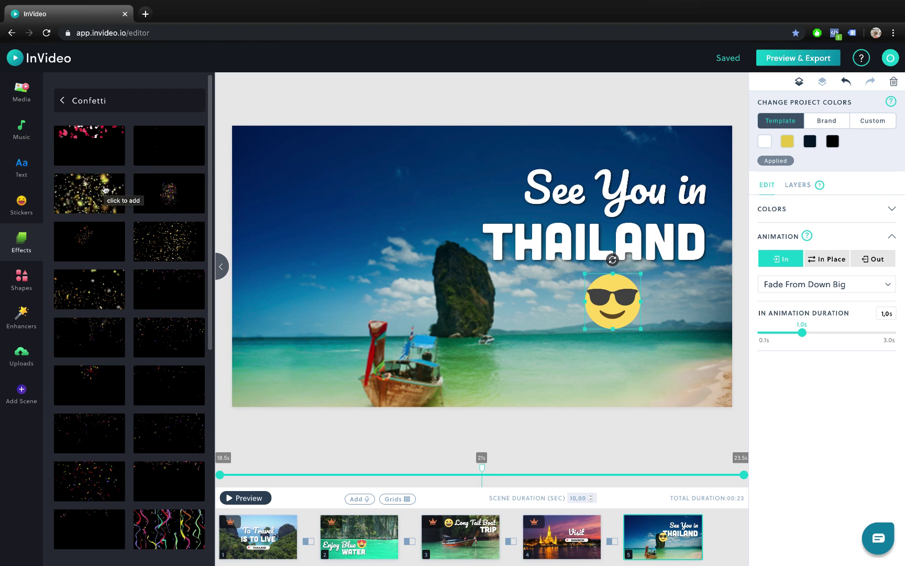
left_click(89, 191)
left_click(253, 501)
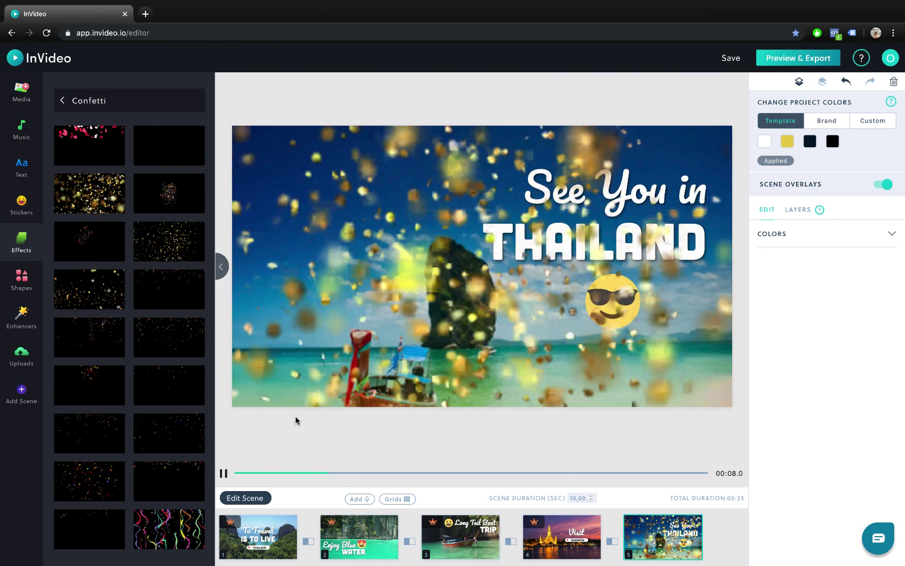
left_click(224, 473)
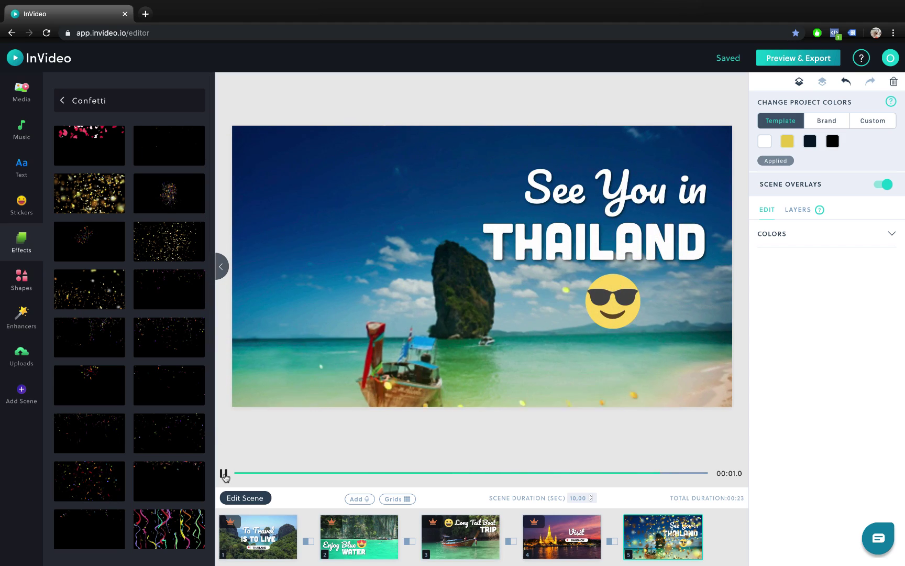
- Delete the confetti overlay layer from the fifth scene
left_click(377, 329)
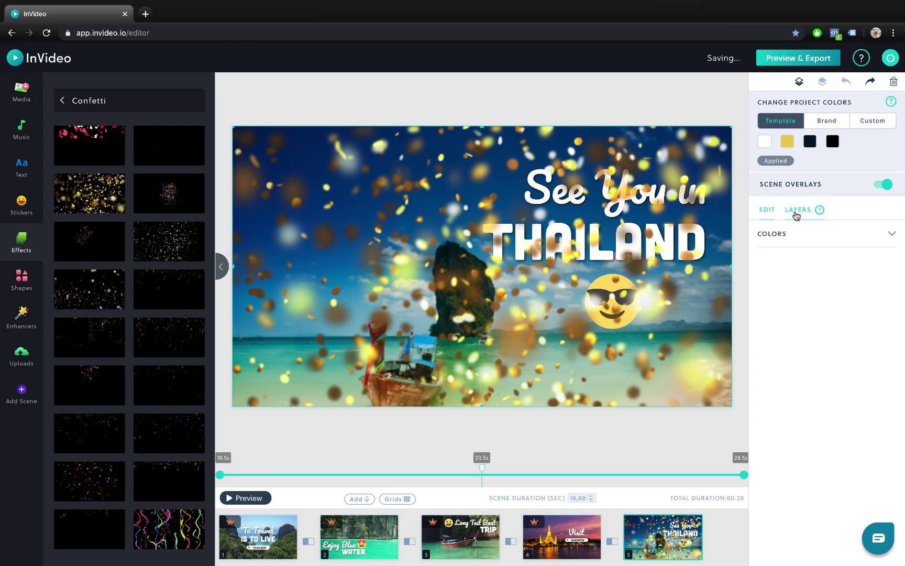
left_click(796, 210)
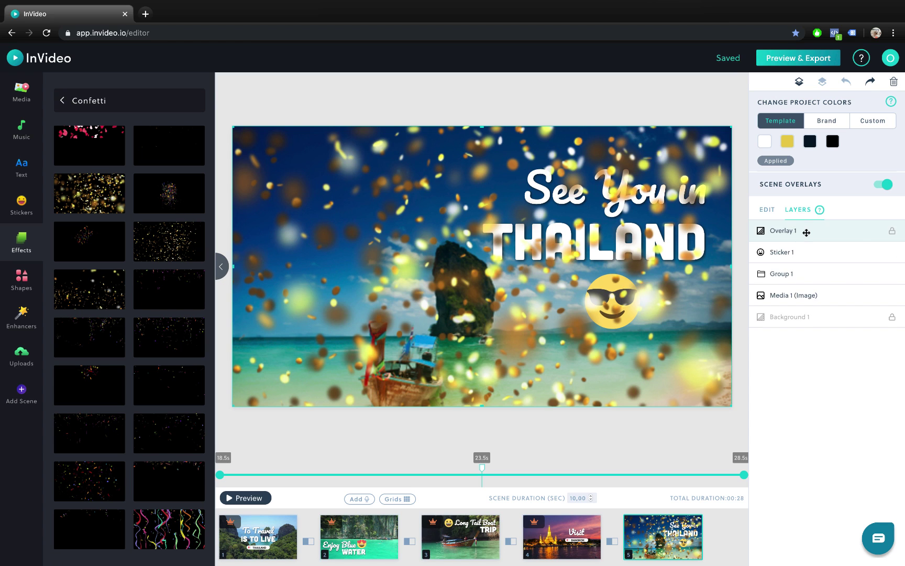
left_click(894, 83)
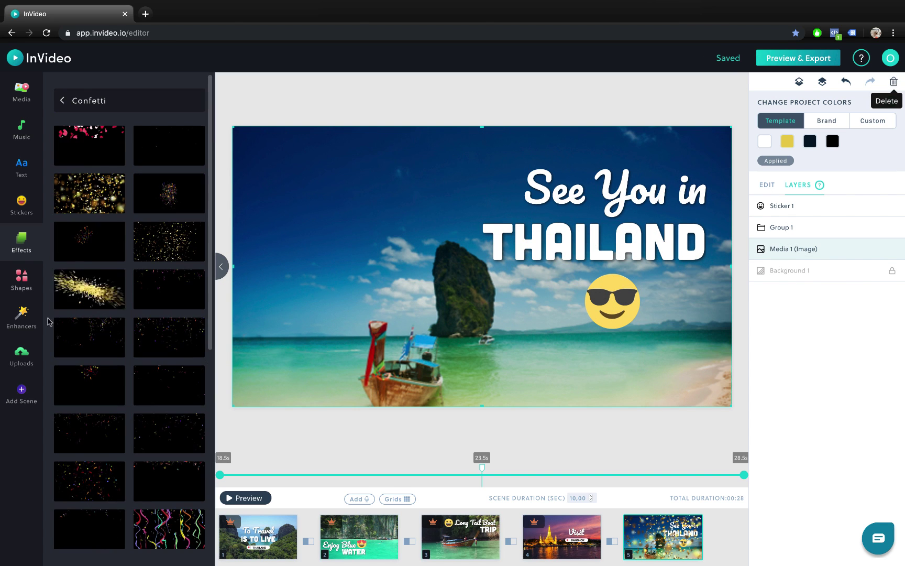
- Check the five scenes one after another, and export the complete video
left_click(21, 316)
left_click(22, 91)
left_click(244, 527)
left_click(335, 532)
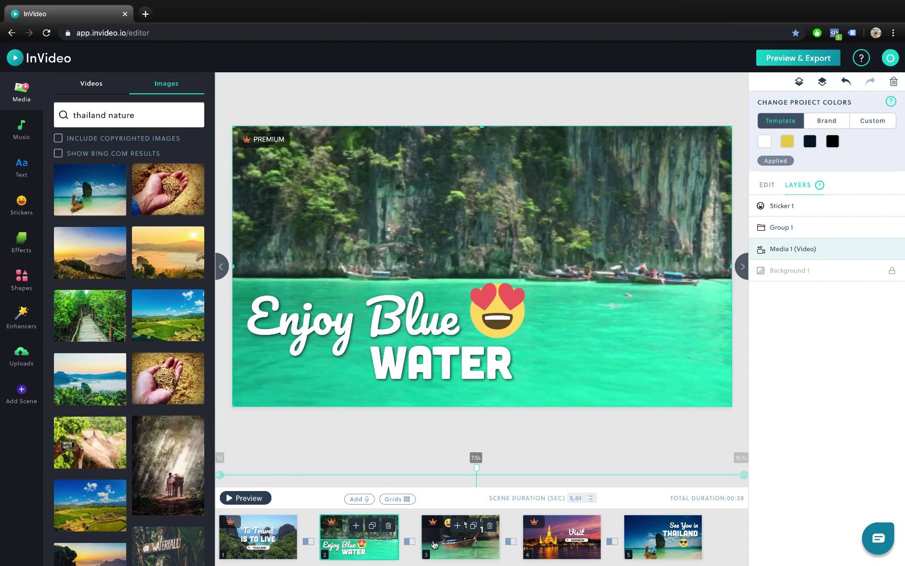
left_click(461, 534)
left_click(597, 544)
left_click(649, 537)
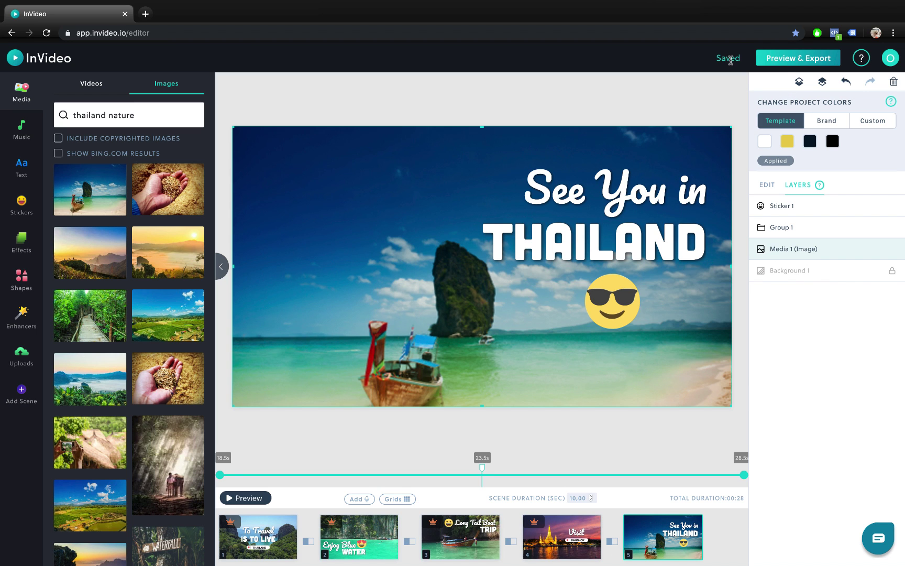
left_click(786, 62)
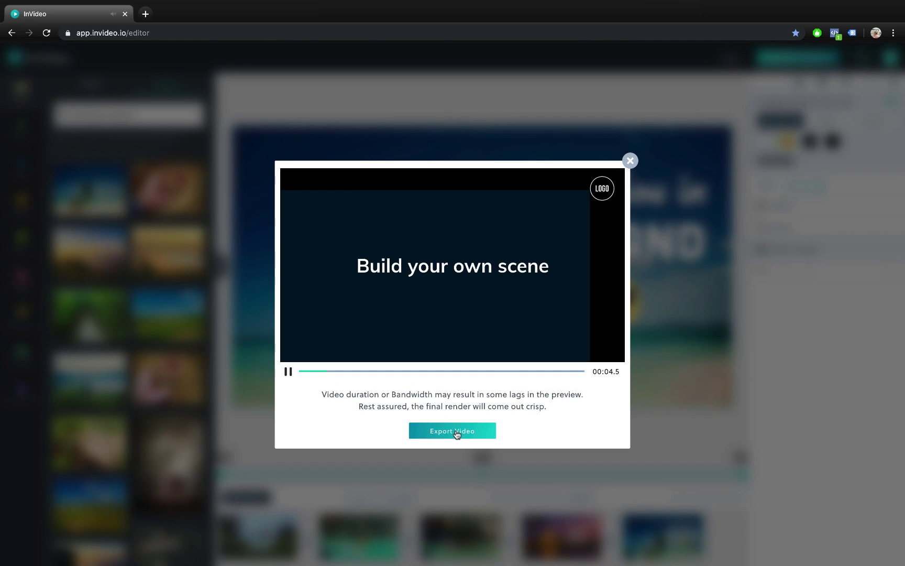
left_click(455, 431)
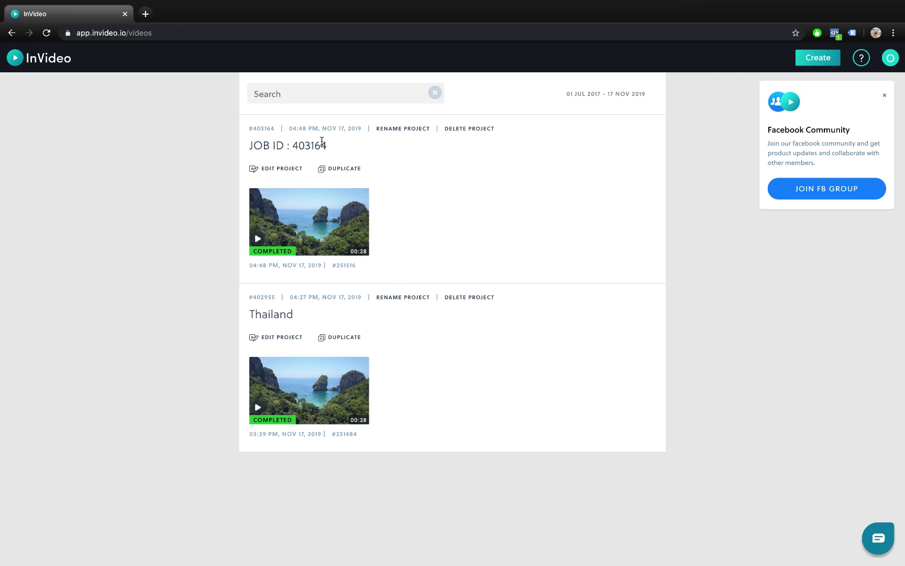
- Rename the newly exported project "Thailand 2" and download its rendered video
left_click(325, 146)
triple_click(334, 147)
type("Thailand 2")
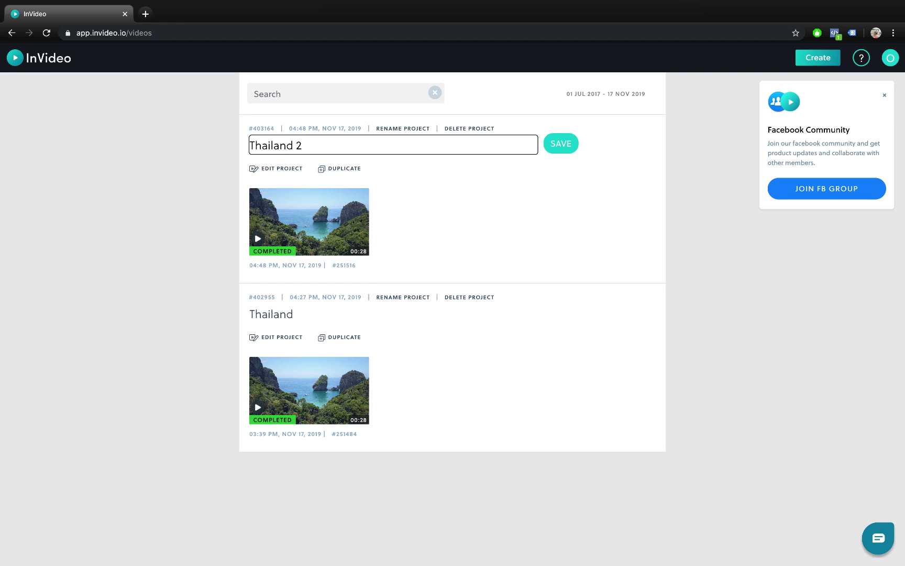
key("Return")
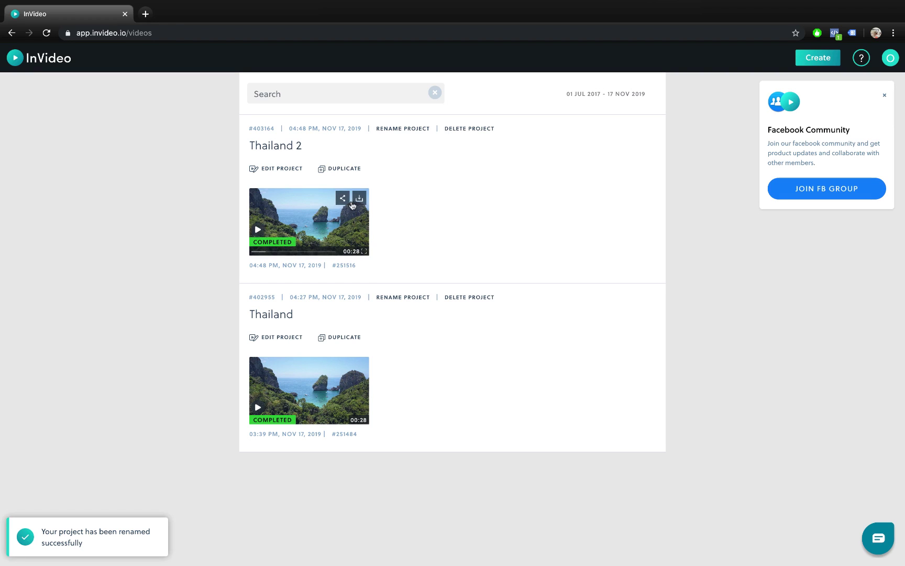
left_click(359, 202)
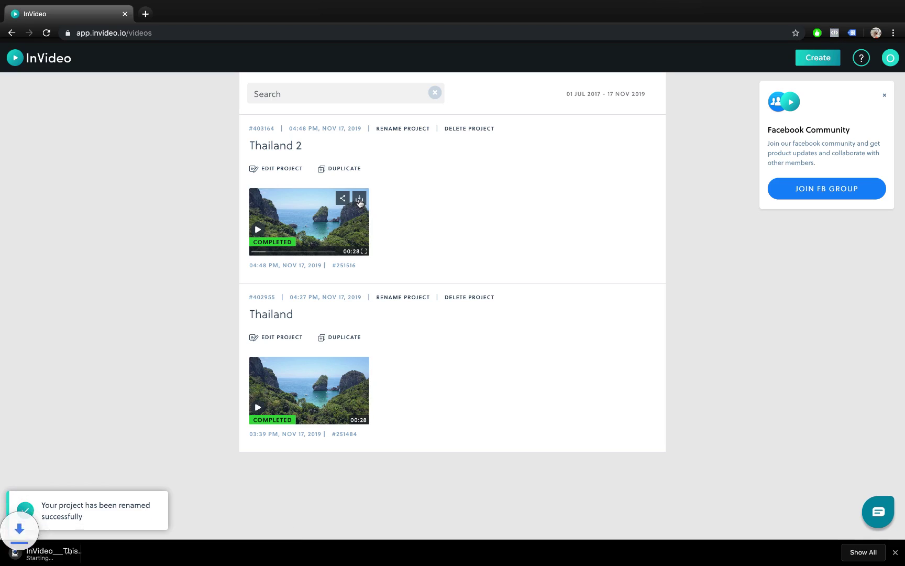